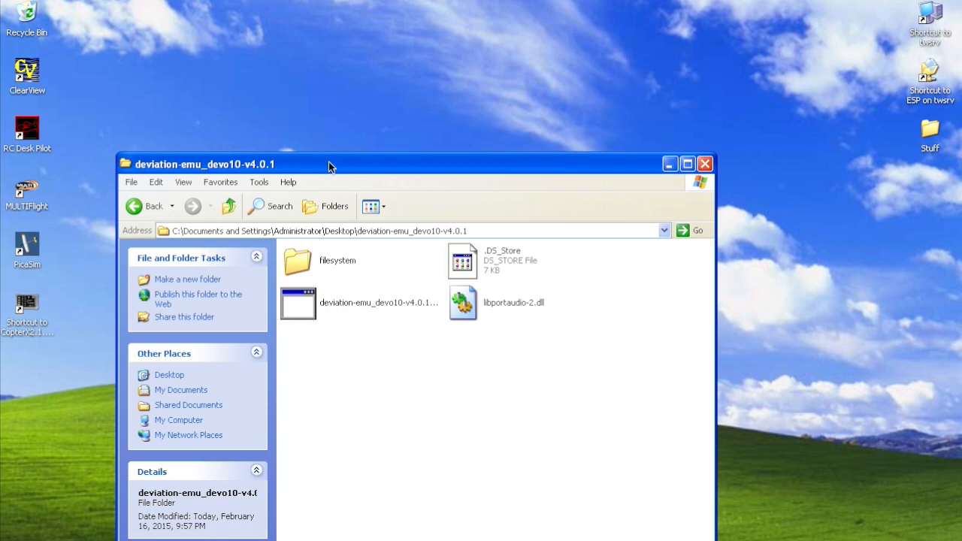
Reopen the emulator folder from the desktop and browse to the model configuration files in filesystem\devo10\models
click(705, 164)
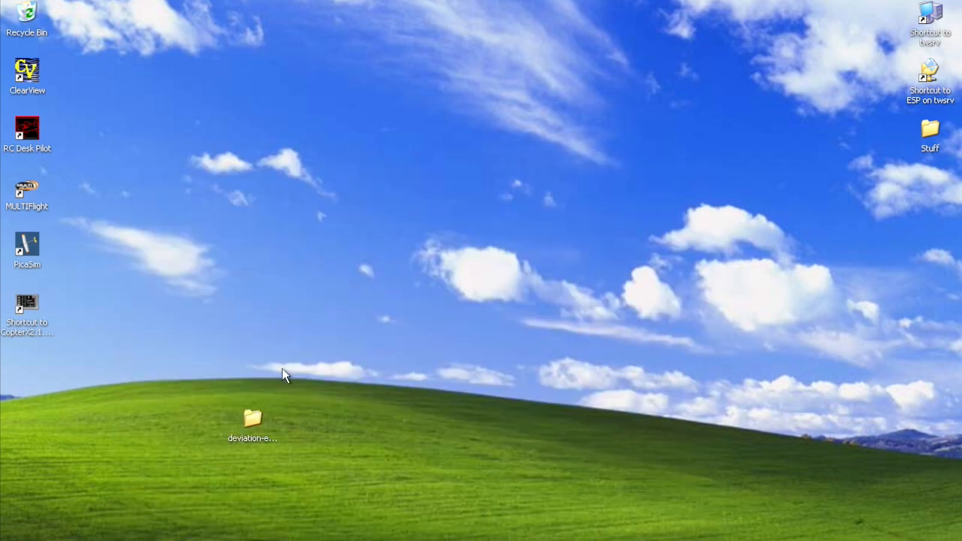
double_click(253, 420)
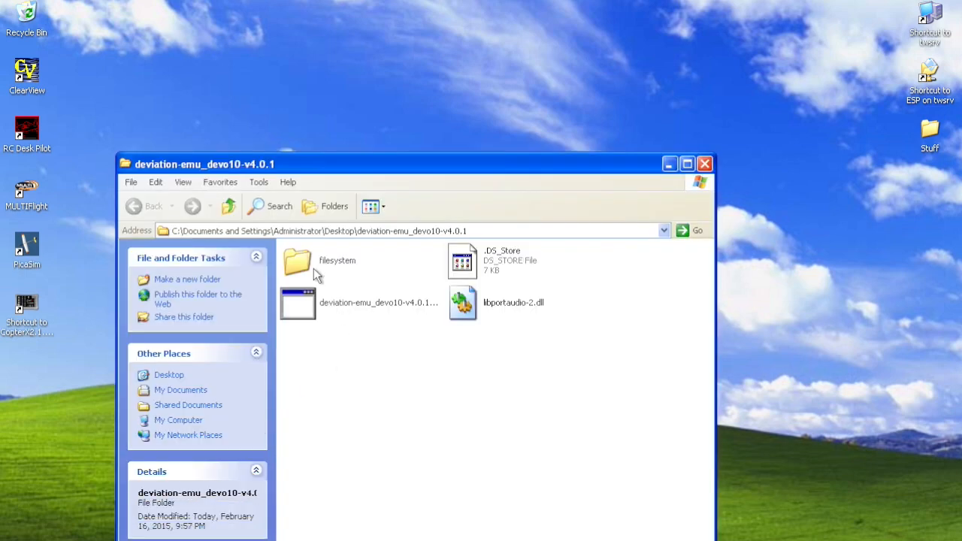
double_click(307, 264)
double_click(302, 261)
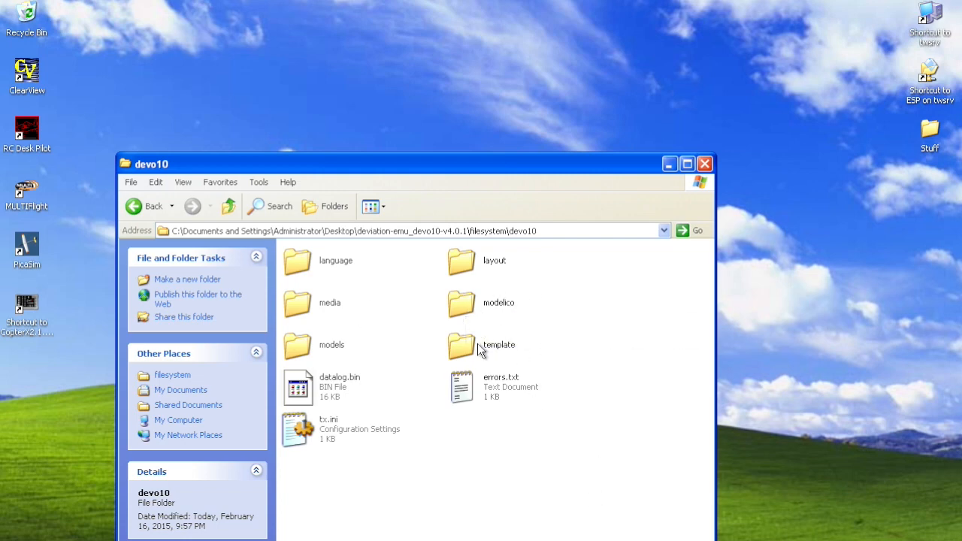
mouse_move(483, 399)
click(299, 348)
double_click(301, 348)
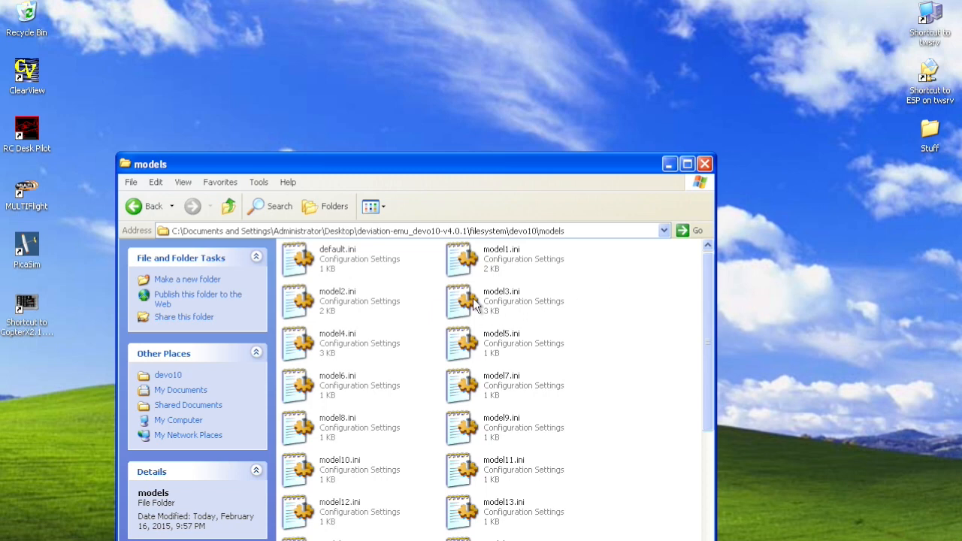
mouse_move(474, 301)
Return to the deviation-emu_devo10-v4.0.1 folder and launch the Devo10 emulator
click(231, 211)
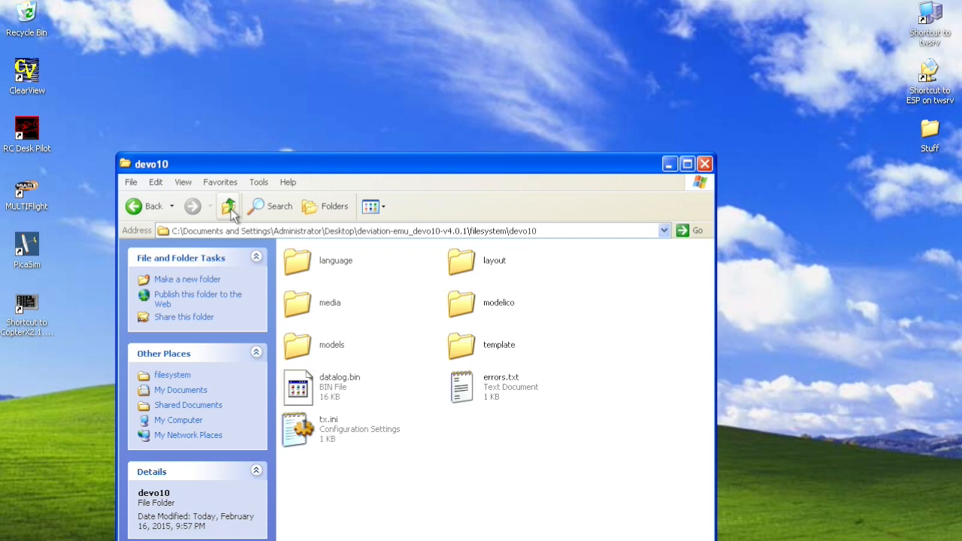
click(229, 208)
click(229, 208)
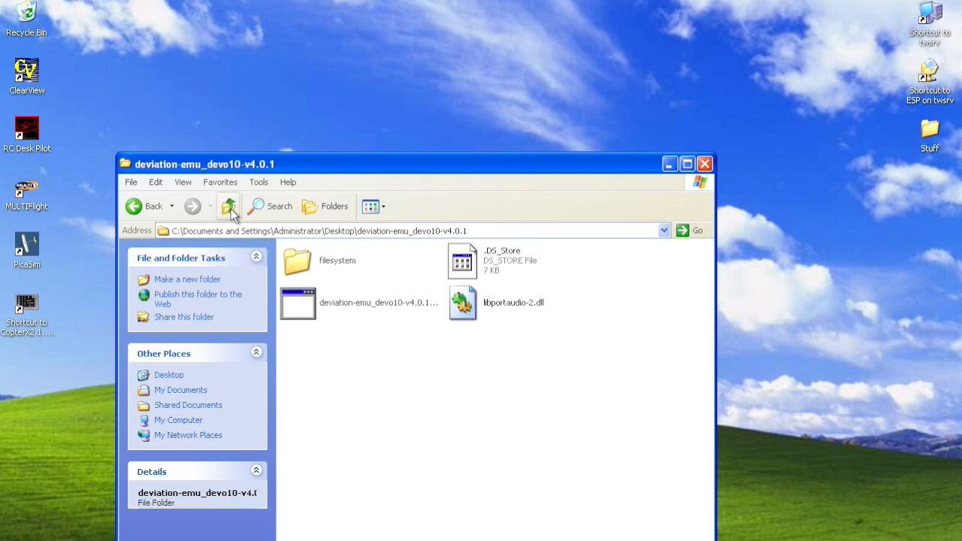
double_click(300, 304)
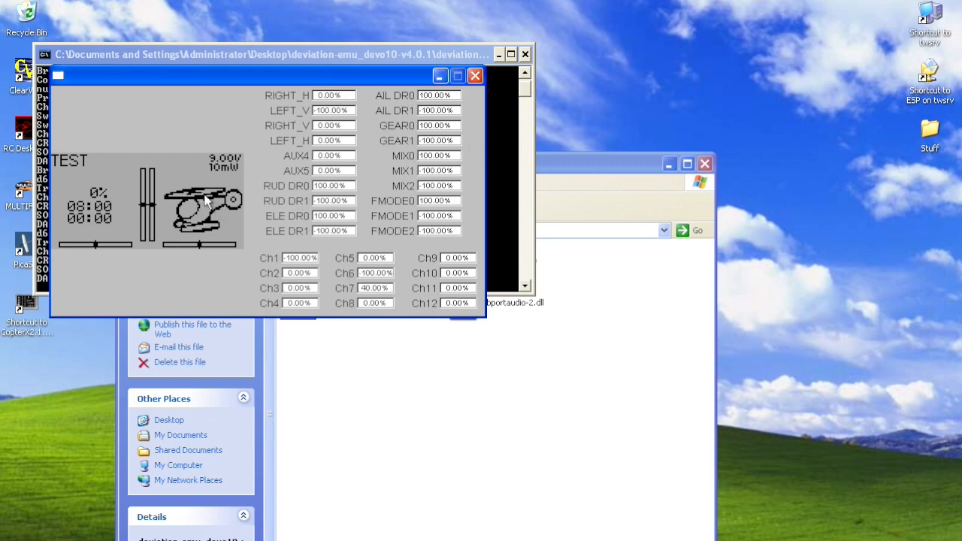
Open the emulator's Channel output monitor through the transmitter menu
key(Return)
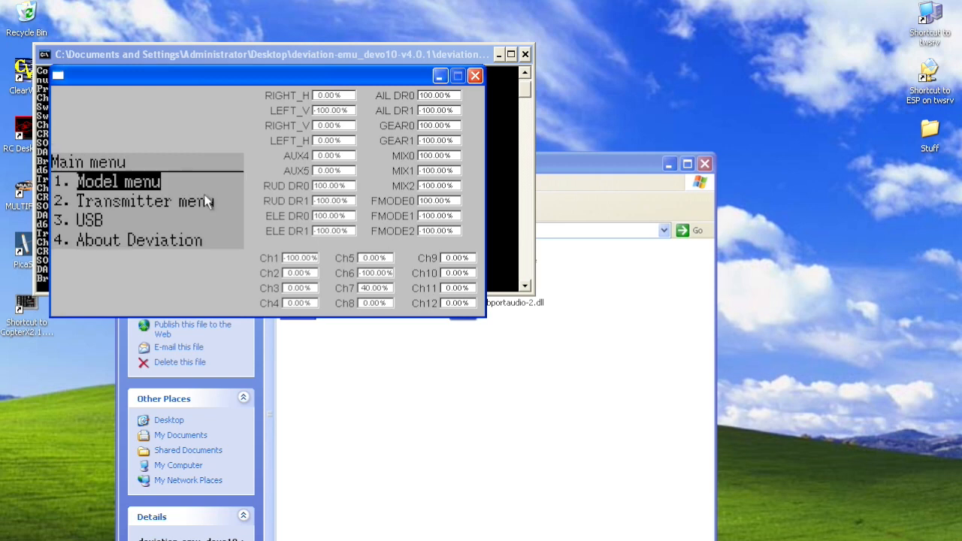
key(Down)
key(Return)
key(Down)
key(Return)
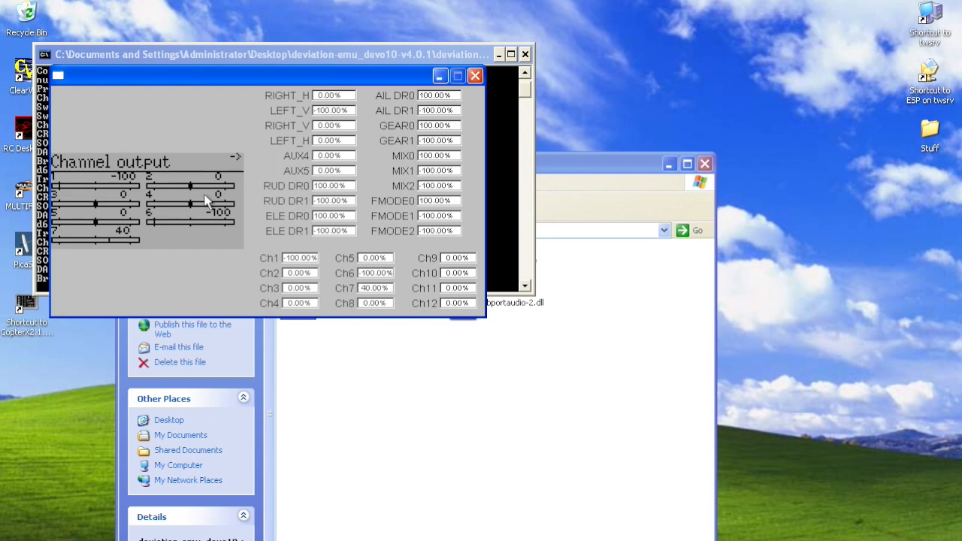
Raise and lower the throttle stick on the channel output monitor, leaving it centred at 0%
key(w)
key(w)
key(w)
key(w)
key(w)
key(w)
key(w)
key(w)
key(w)
key(w)
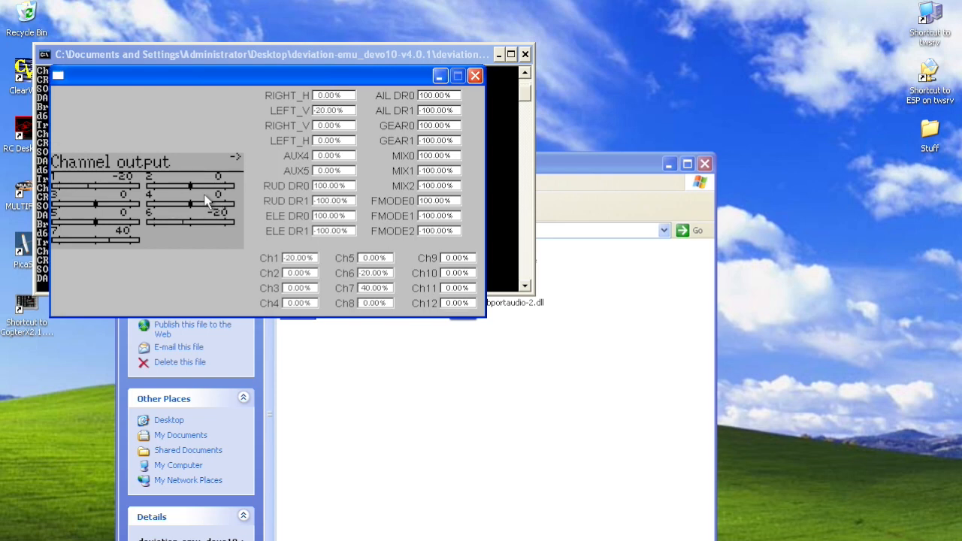
key(s)
key(s)
key(s)
key(s)
key(s)
key(s)
key(w)
key(w)
key(w)
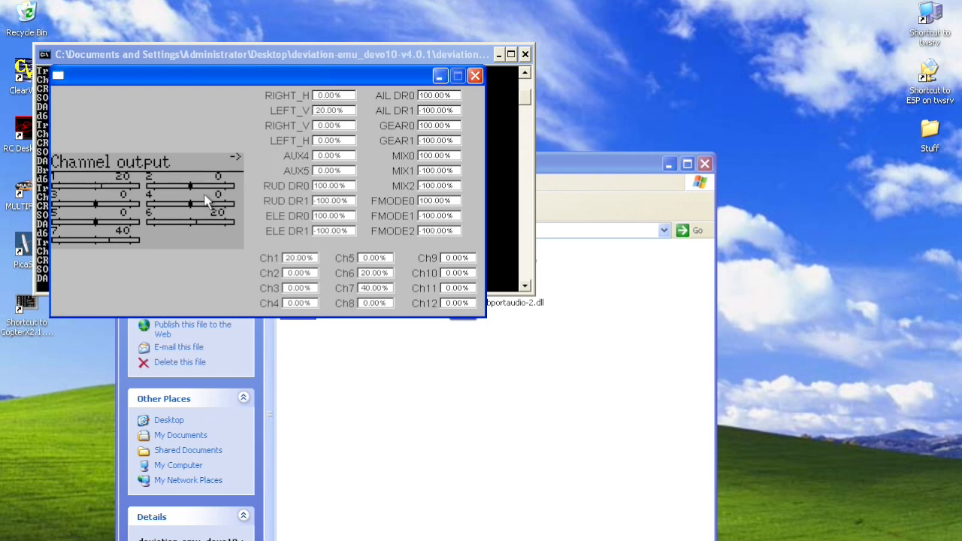
key(s)
key(s)
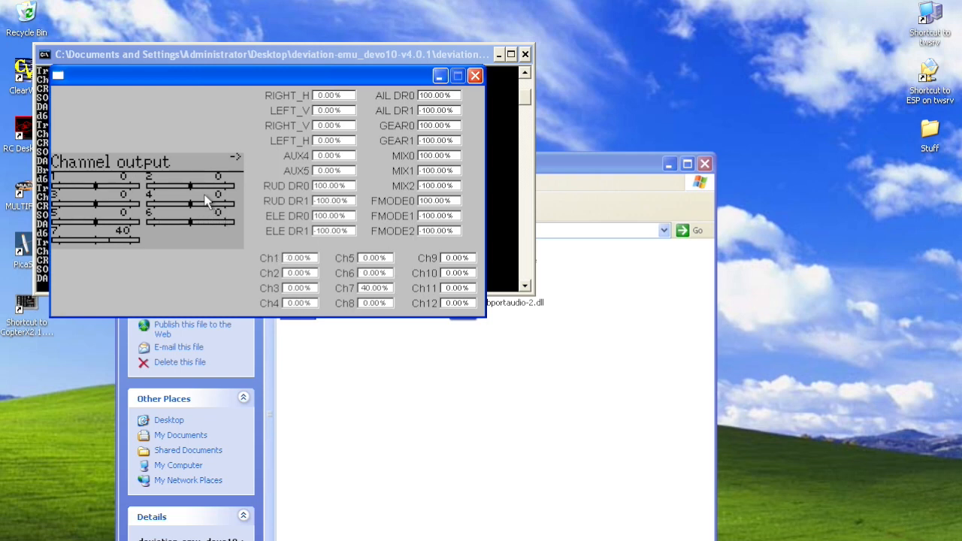
Show the Stick input page and move the throttle stick to 80% and back to 0%
key(Right)
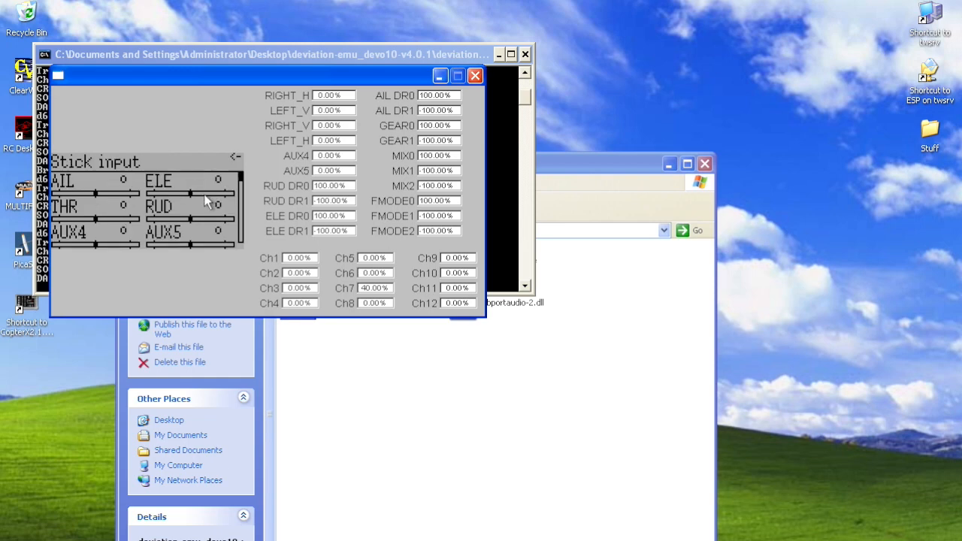
key(w)
key(w)
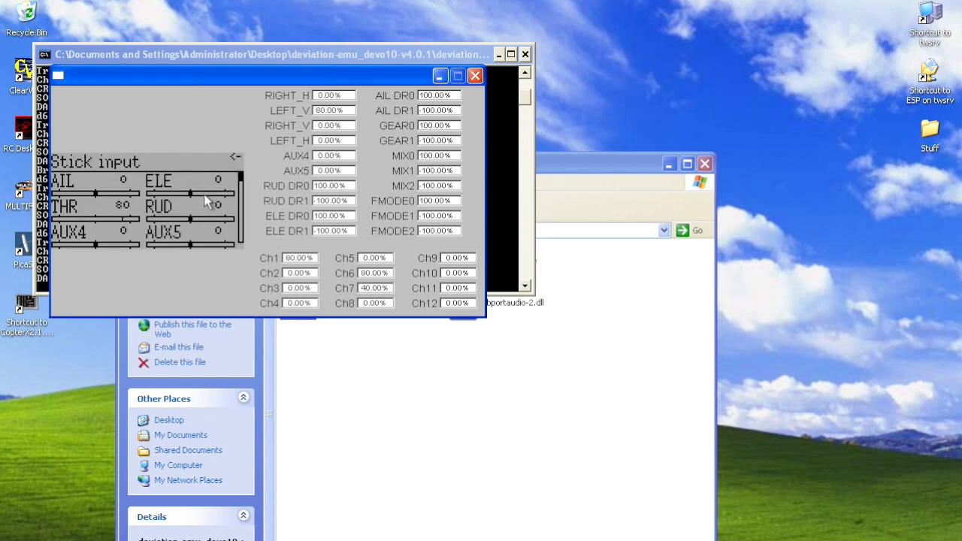
key(s)
key(s)
key(s)
key(w)
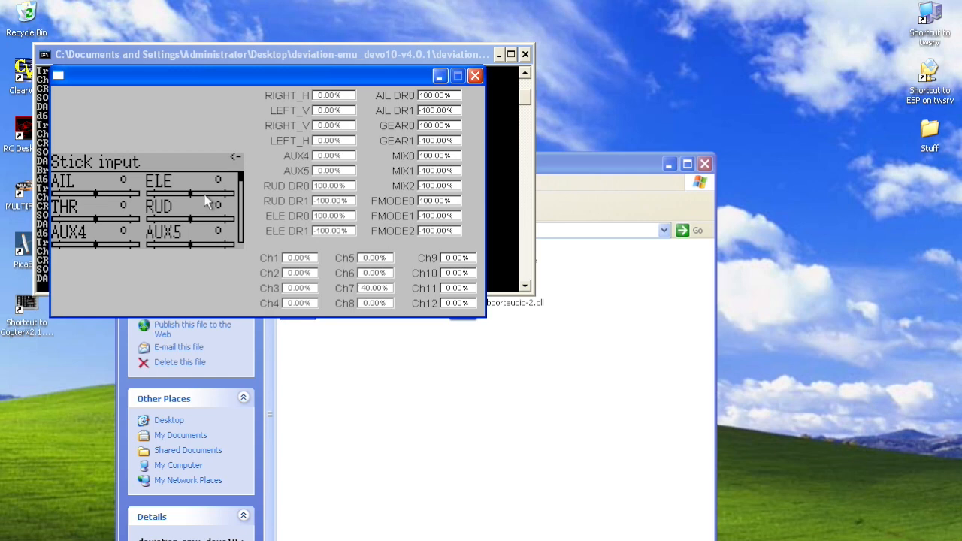
Return to the Channel output page and move the throttle up and back to 0%
key(Left)
key(w)
key(w)
key(w)
key(w)
key(w)
key(s)
key(s)
key(s)
key(s)
key(s)
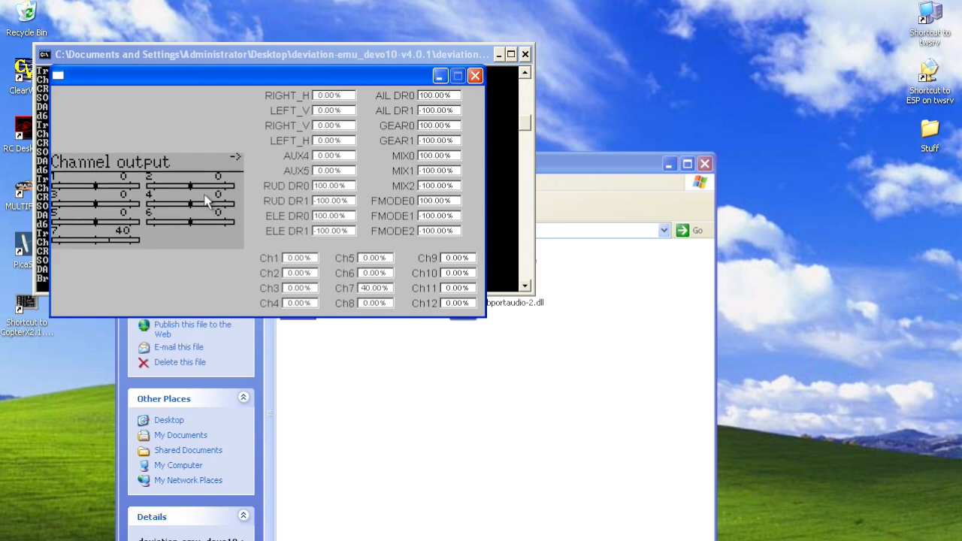
Sweep the throttle stick repeatedly above and below centre to examine the channel responses, ending at 0%
key(w)
key(w)
key(w)
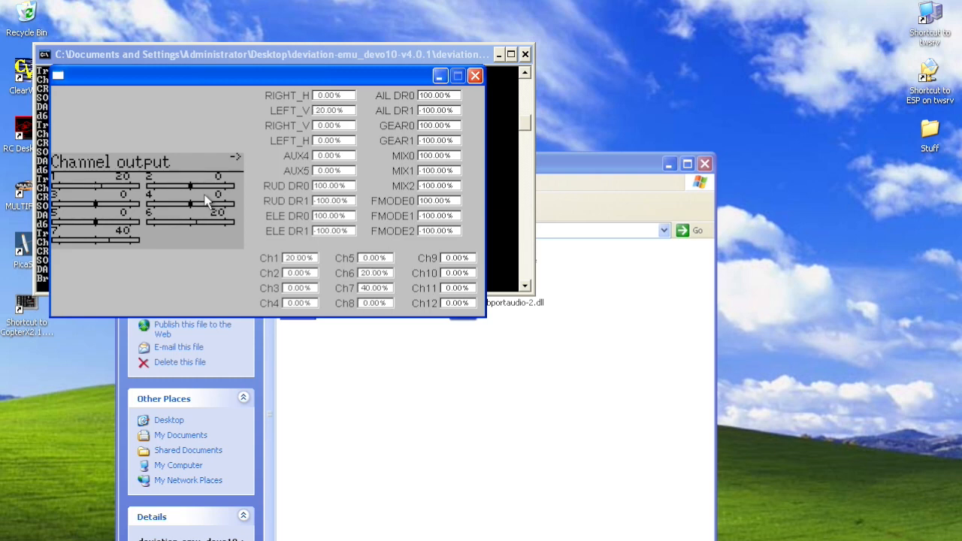
key(w)
key(w)
key(s)
key(s)
key(s)
key(s)
key(s)
key(s)
key(s)
key(s)
key(s)
key(w)
key(w)
key(w)
key(w)
key(w)
key(w)
key(w)
key(w)
key(s)
key(s)
key(s)
key(s)
key(w)
key(w)
key(w)
key(w)
key(w)
key(s)
key(s)
key(s)
key(s)
key(s)
key(s)
key(s)
key(s)
key(s)
key(w)
key(w)
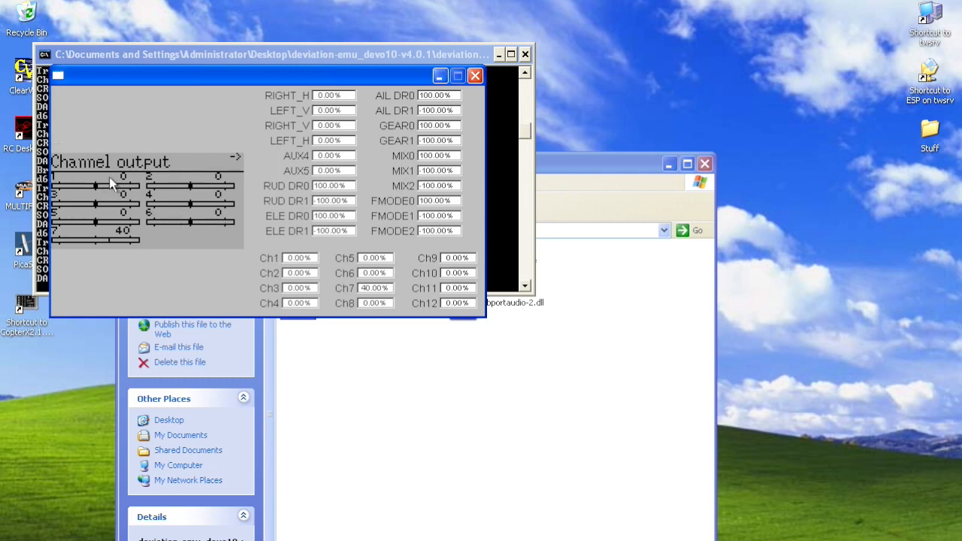
Cycle the throttle stick up and back to 0% to compare the outputs of channels 1 and 6
key(w)
key(w)
key(w)
key(w)
key(s)
key(s)
key(s)
key(s)
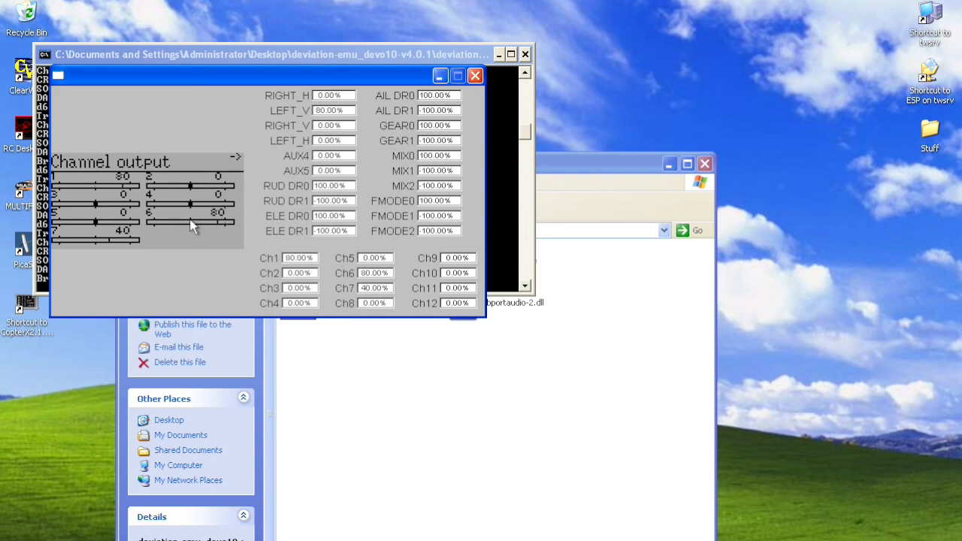
key(w)
key(w)
key(w)
key(w)
key(w)
key(s)
key(s)
key(s)
key(s)
key(s)
key(w)
key(w)
key(w)
key(w)
key(w)
key(s)
key(s)
key(s)
key(s)
key(s)
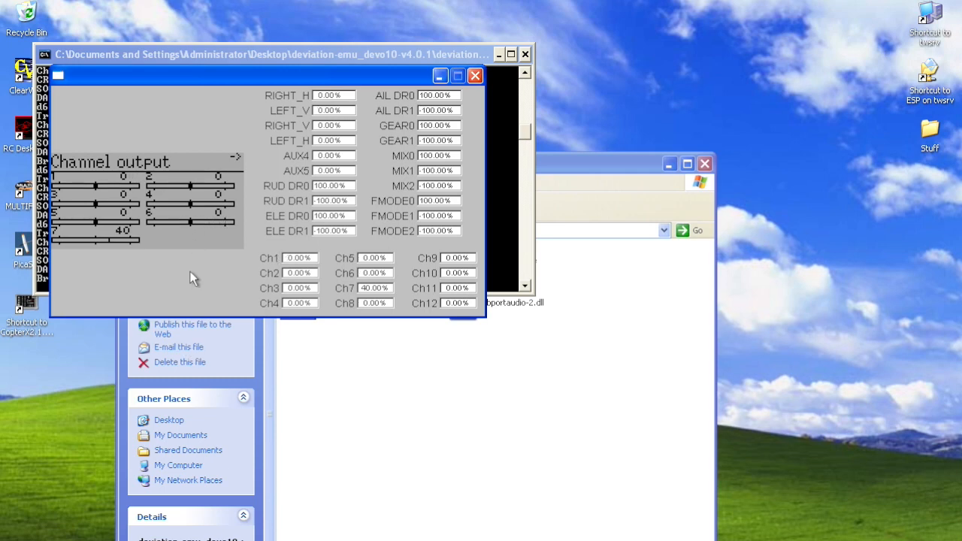
Move the throttle up and down again while examining the numeric channel read-outs, leaving it at 40%
key(w)
key(w)
key(w)
key(s)
key(s)
key(s)
key(s)
key(s)
key(s)
key(w)
key(w)
key(w)
key(w)
key(w)
key(w)
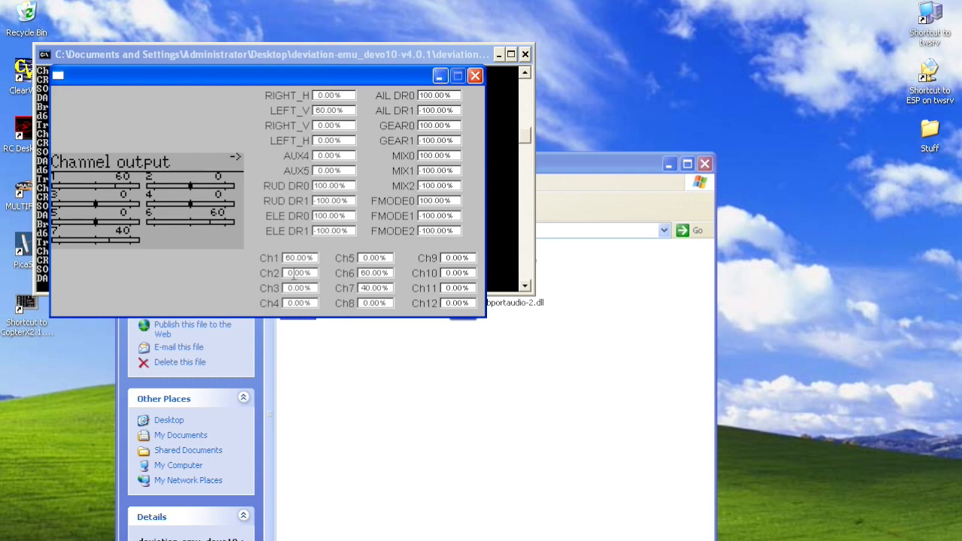
key(w)
key(w)
key(s)
key(s)
key(s)
key(w)
key(w)
key(w)
key(s)
key(s)
key(s)
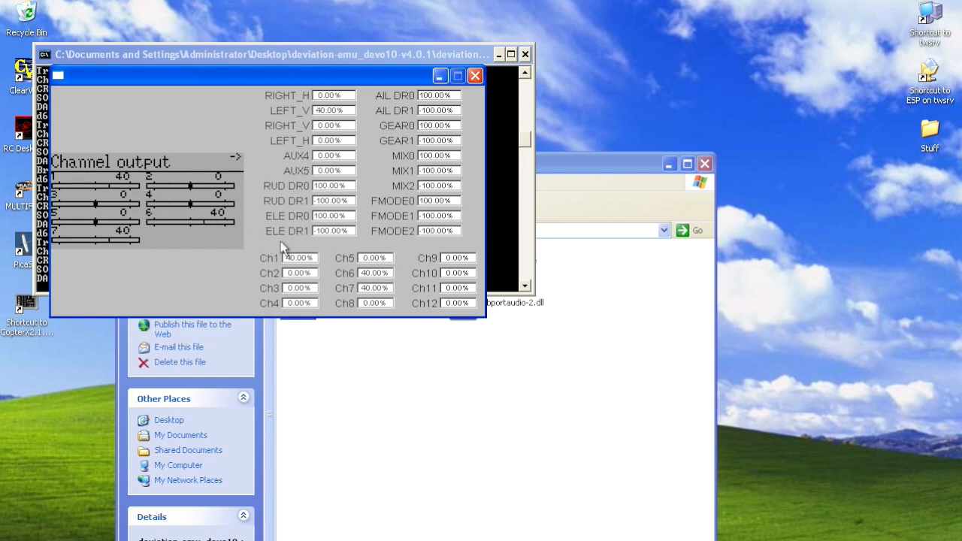
Sweep the throttle stick above and below centre again and return it to 0%, comparing the numeric outputs with the channel bars
key(w)
key(w)
key(w)
key(s)
key(s)
key(s)
key(s)
key(s)
key(w)
key(s)
key(s)
key(s)
key(w)
key(w)
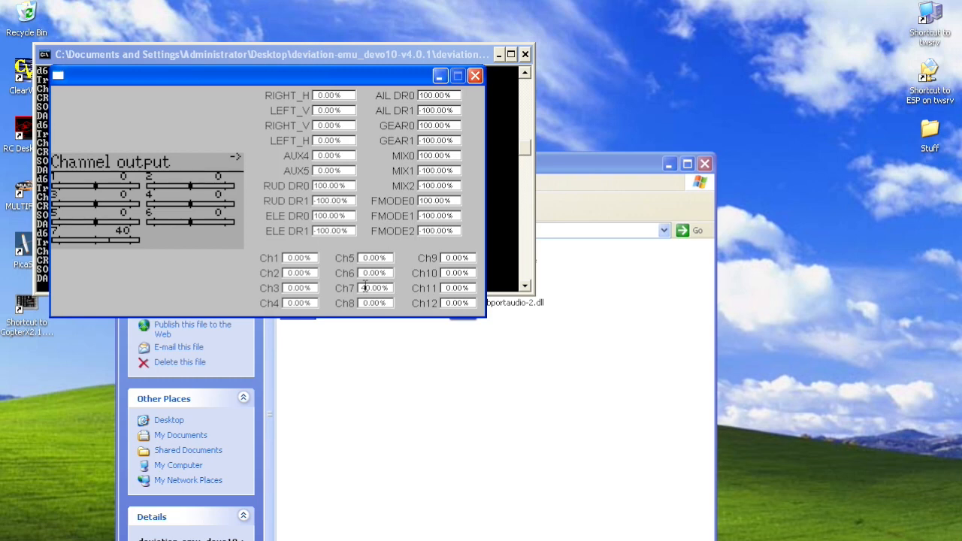
Lower the throttle to -60% and return from the Channel output page to the transmitter's main screen
key(s)
key(s)
key(s)
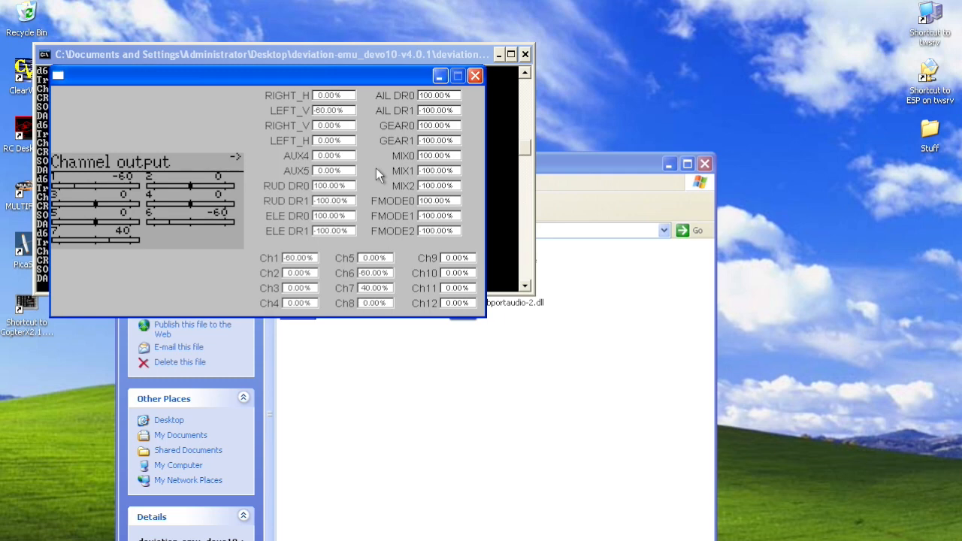
key(Escape)
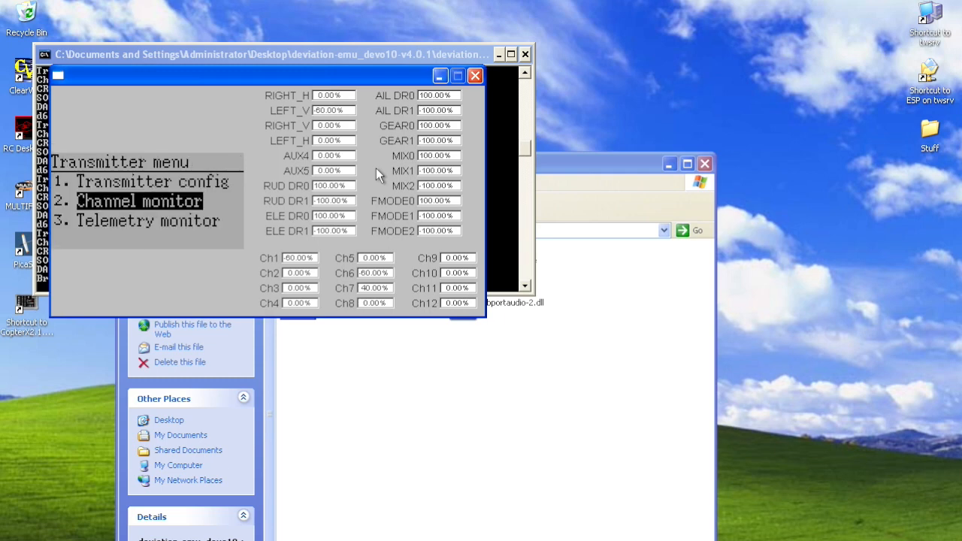
key(Escape)
Switch the rudder, elevator and aileron dual rates to position 1 and back to position 0, watching the main screen indicators
key(r)
key(r)
key(r)
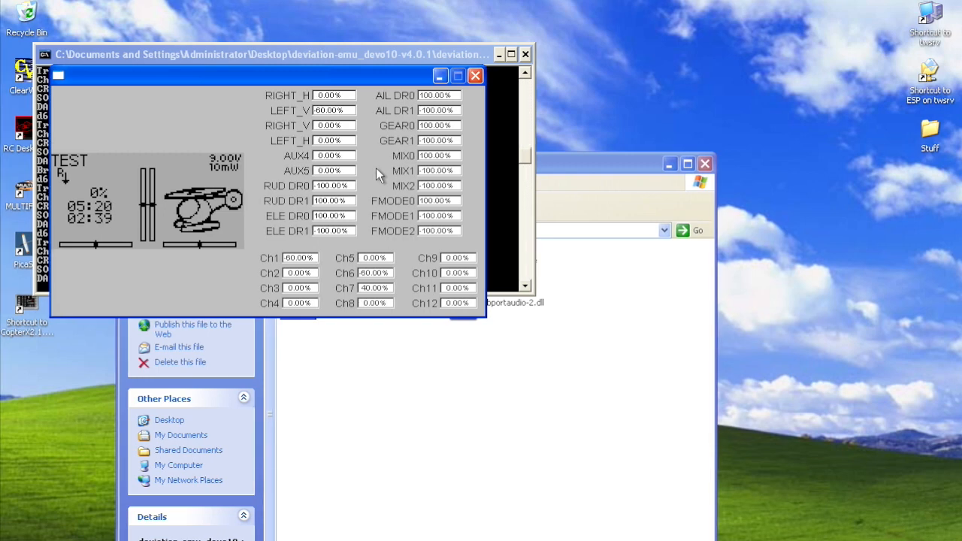
key(e)
key(a)
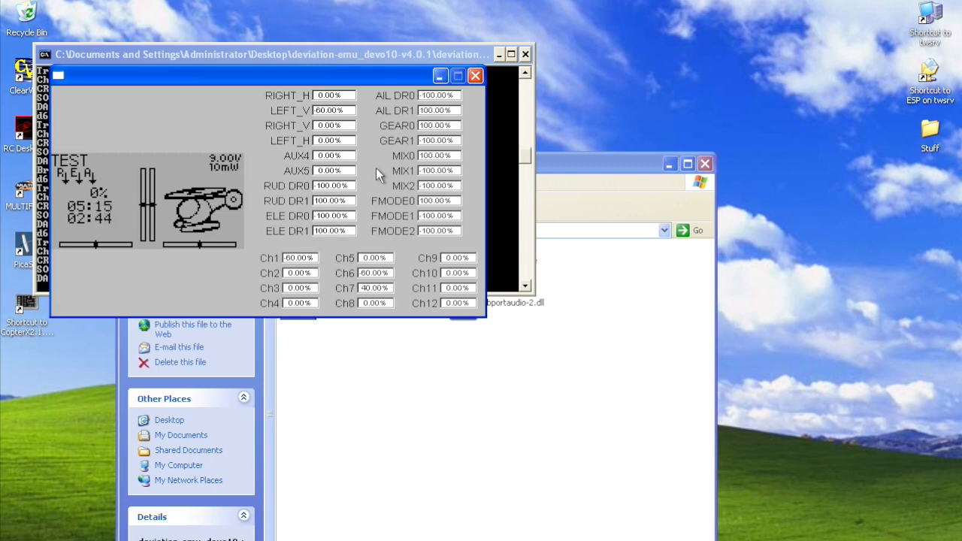
key(a)
key(e)
key(r)
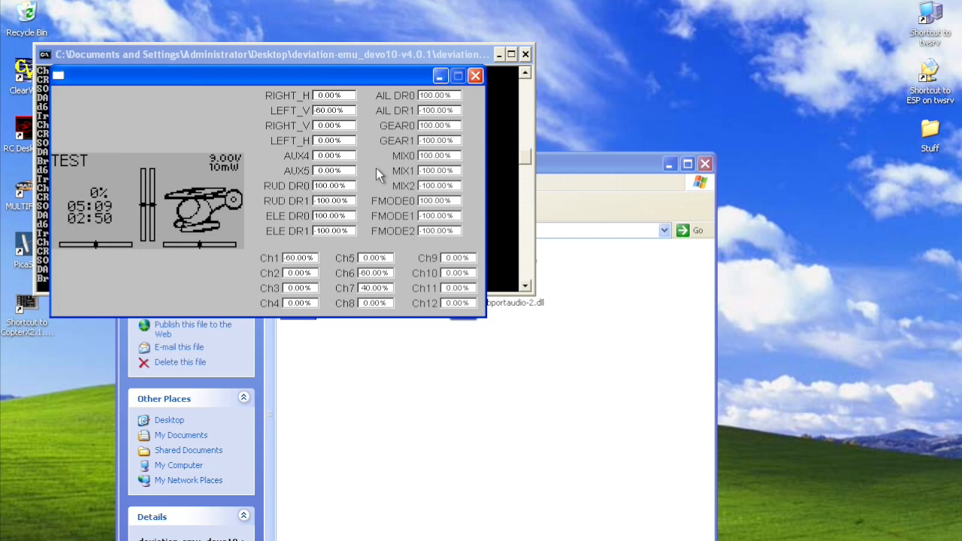
Toggle the rudder dual-rate switch between its two positions to compare the RUD DR0 and RUD DR1 read-outs, ending on RUD DR0
key(e)
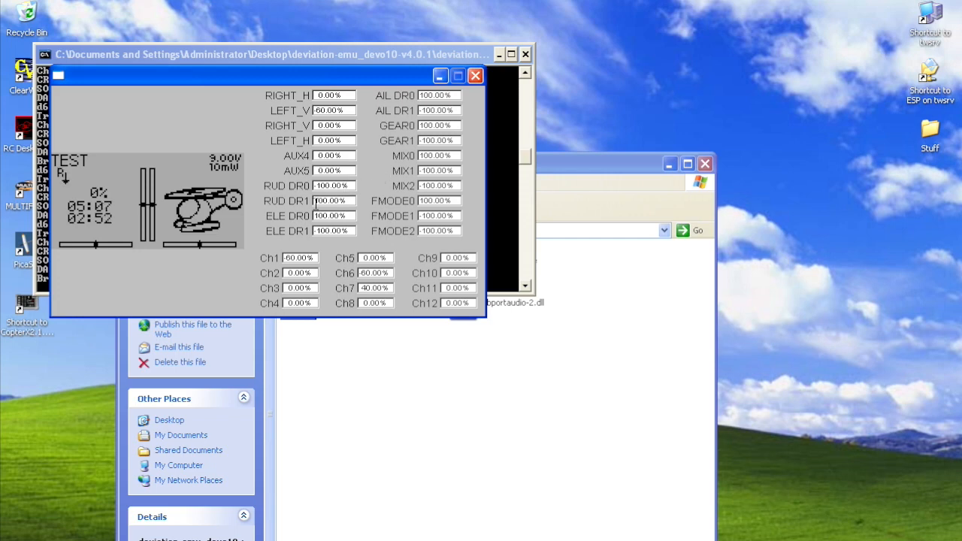
key(e)
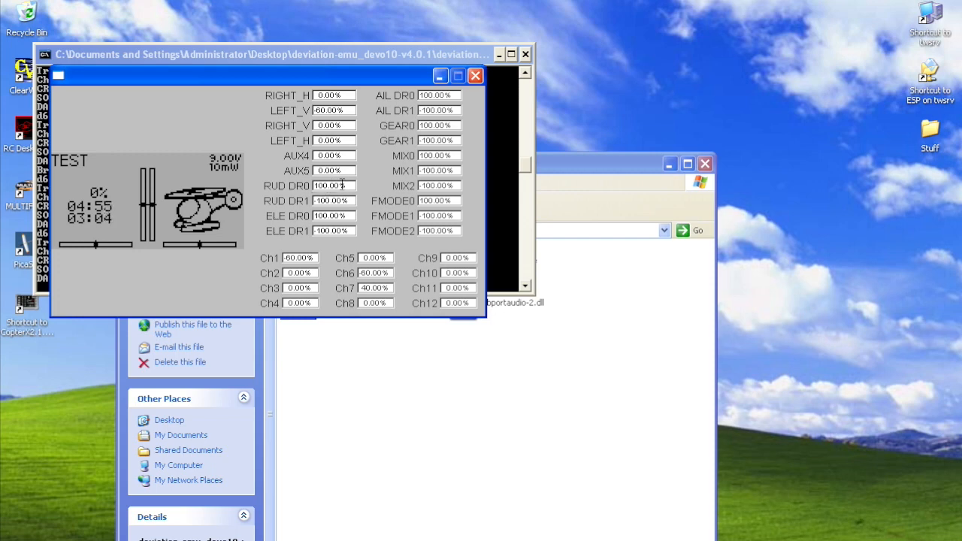
key(r)
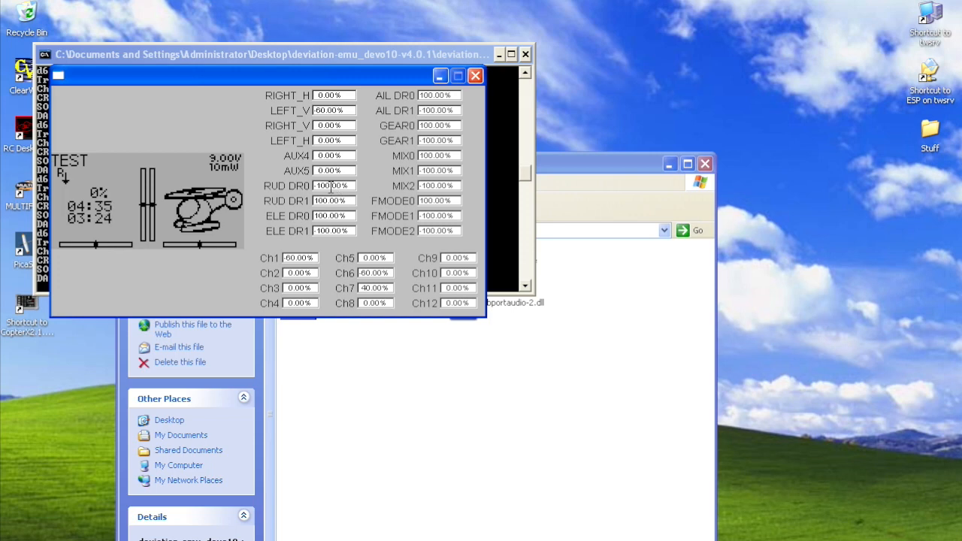
key(z)
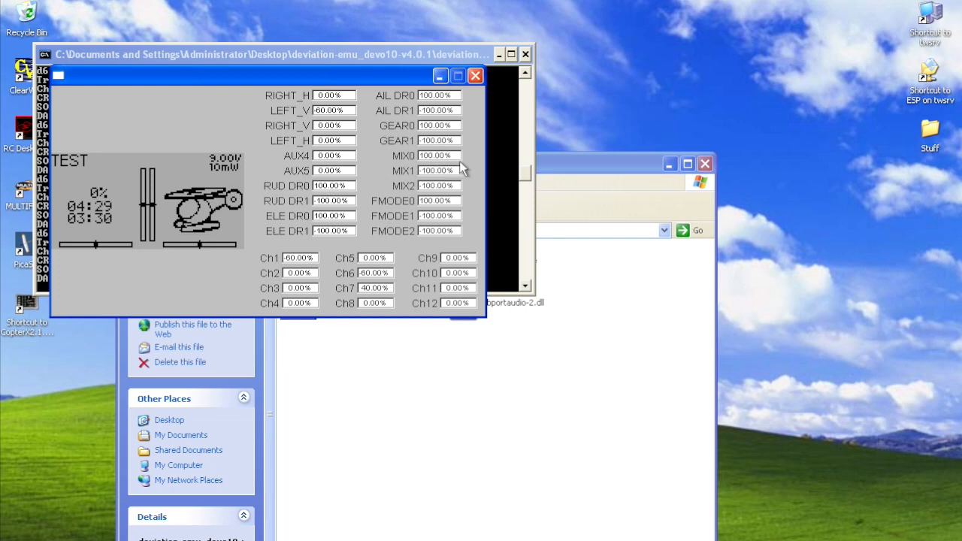
Cycle the MIX and FMODE switches through their positions to examine their effect on channel 7, ending on MIX0 and FMODE0
key(m)
key(m)
key(m)
key(m)
key(m)
key(m)
key(f)
key(f)
key(f)
key(m)
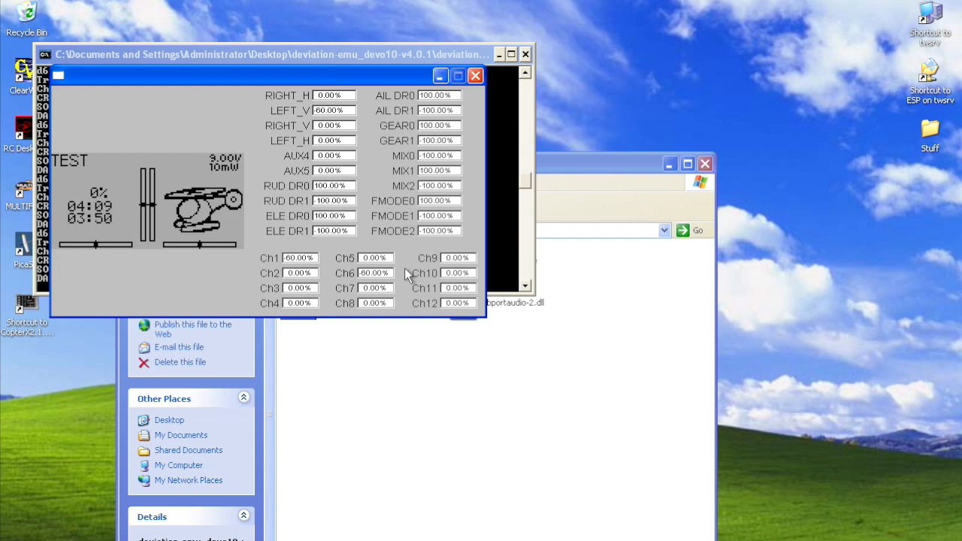
key(m)
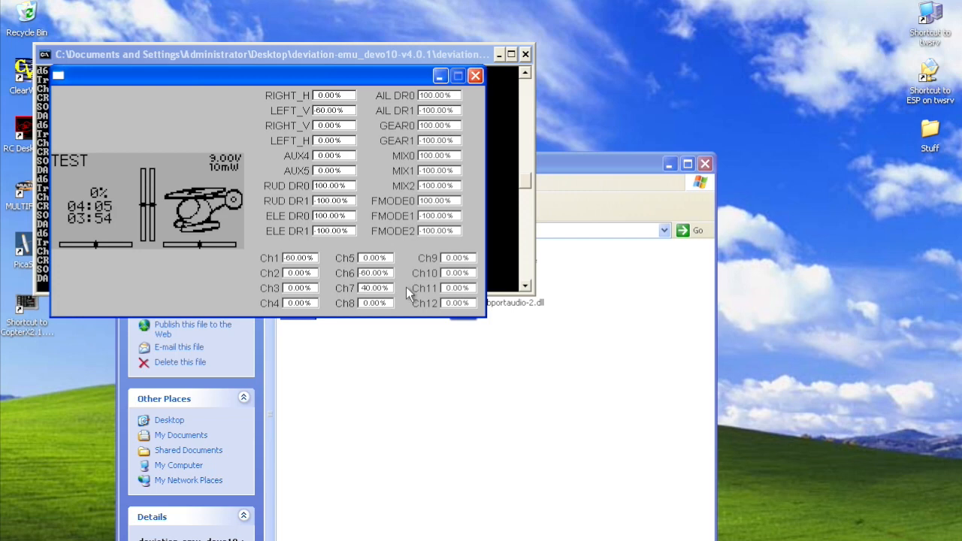
key(m)
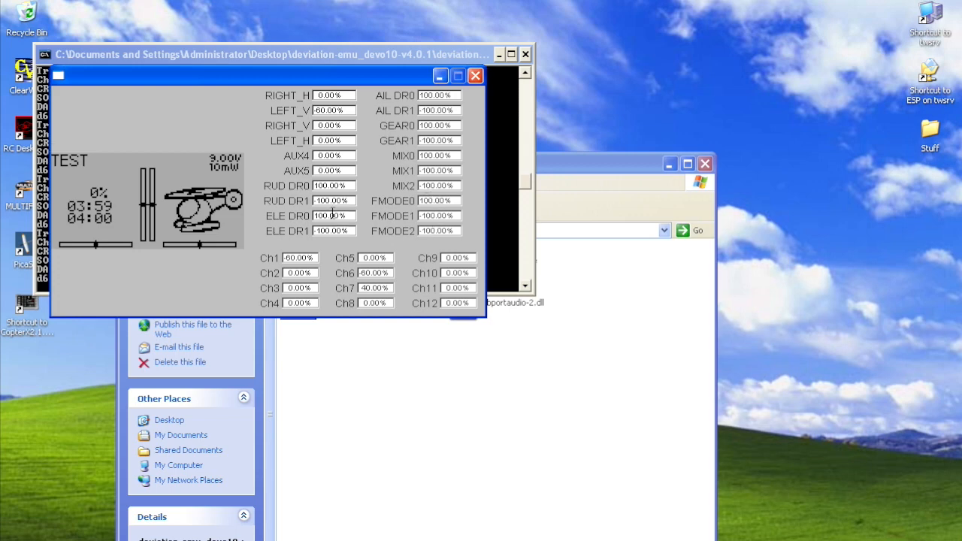
Open the Model menu from the transmitter's main menu
key(Return)
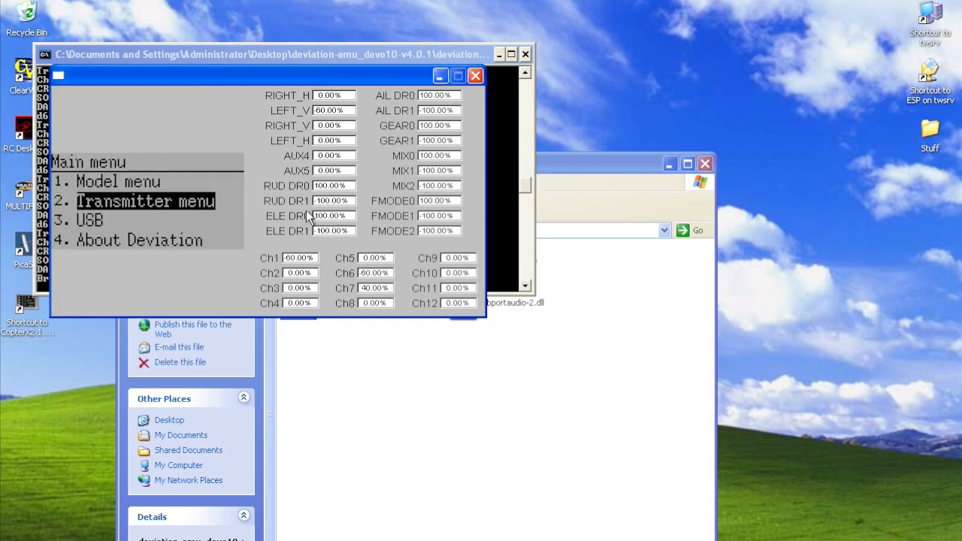
key(Up)
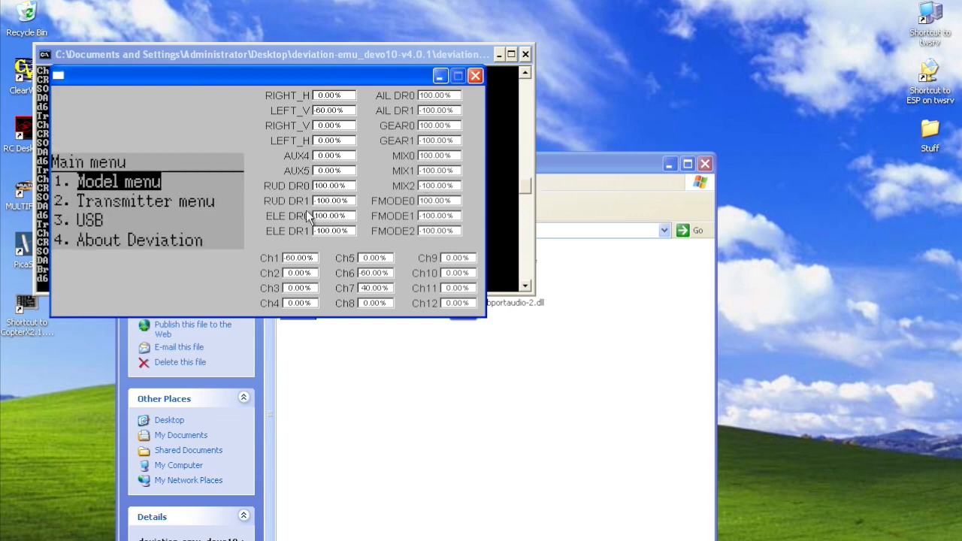
key(Return)
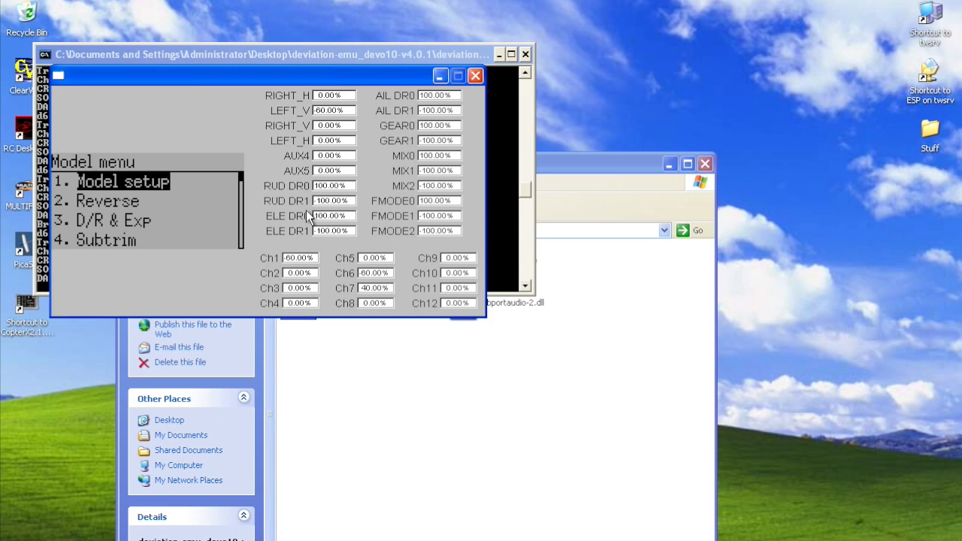
Look through the Model menu entries down to Main page config and return to Model setup
key(Down)
key(Down)
key(Down)
key(Down)
key(Down)
key(Down)
key(Up)
key(Up)
key(Up)
key(Up)
key(Up)
key(Up)
key(Up)
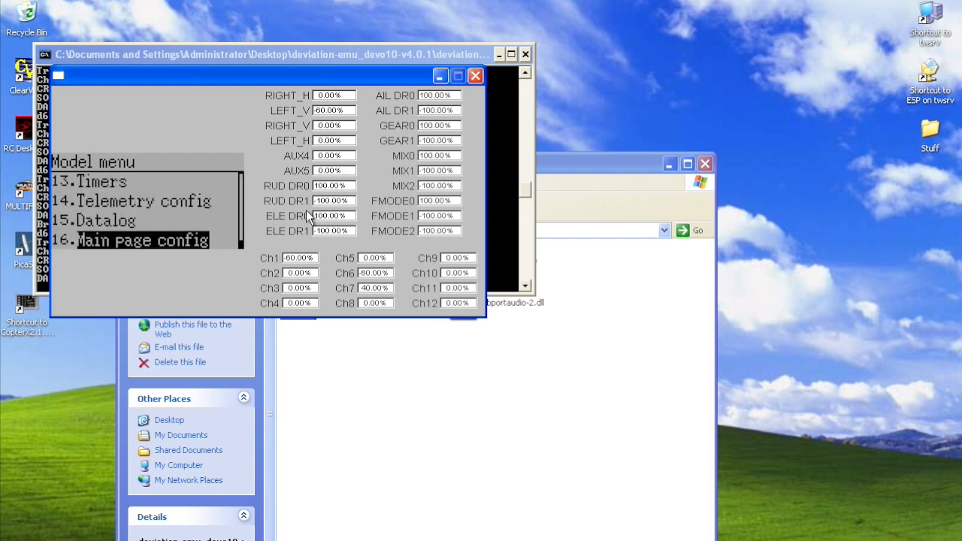
key(Down)
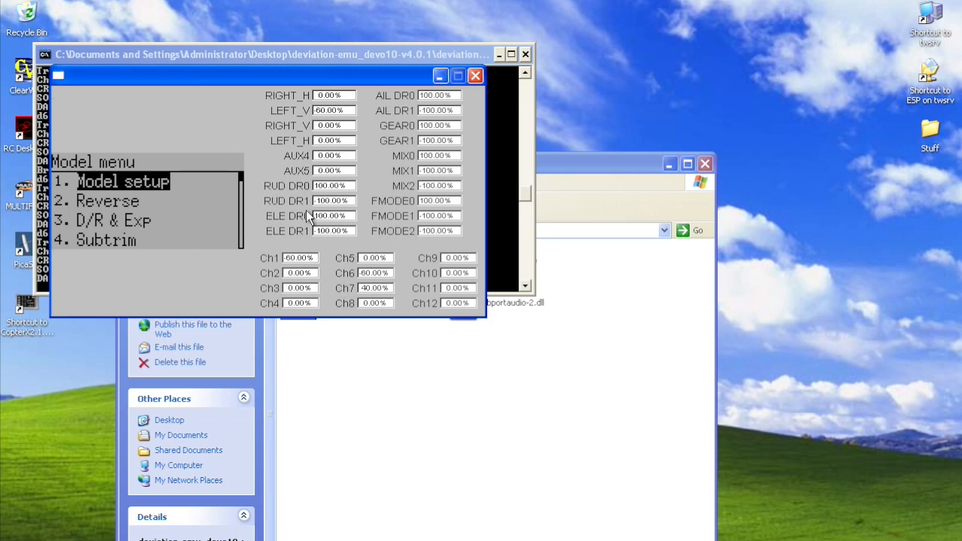
Open Model setup and review the file, model name, icon, model type, Tx power and PPM In settings
key(Return)
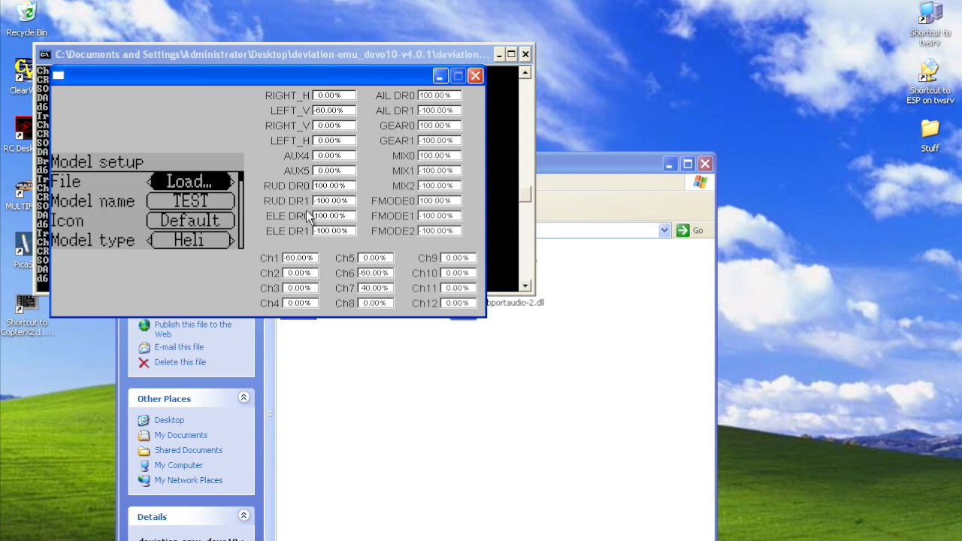
key(Down)
key(Down)
key(Down)
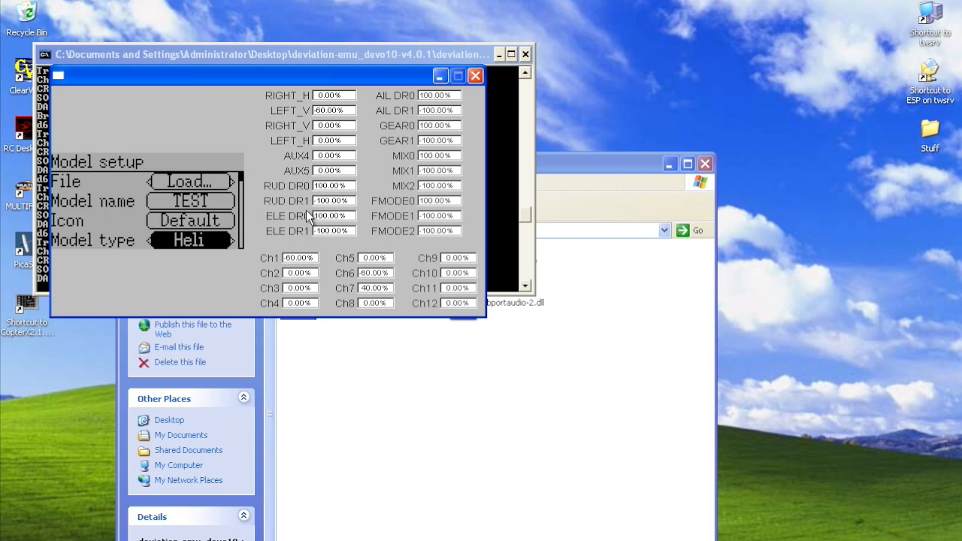
key(Down)
key(Down)
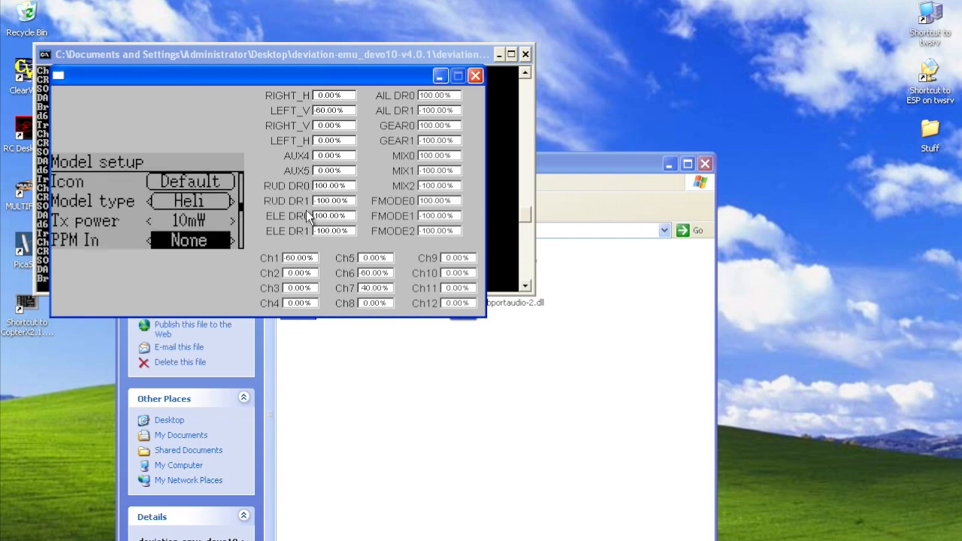
Review the DSMX protocol setting, try to bind the model and dismiss the channel 1 safety message
key(Down)
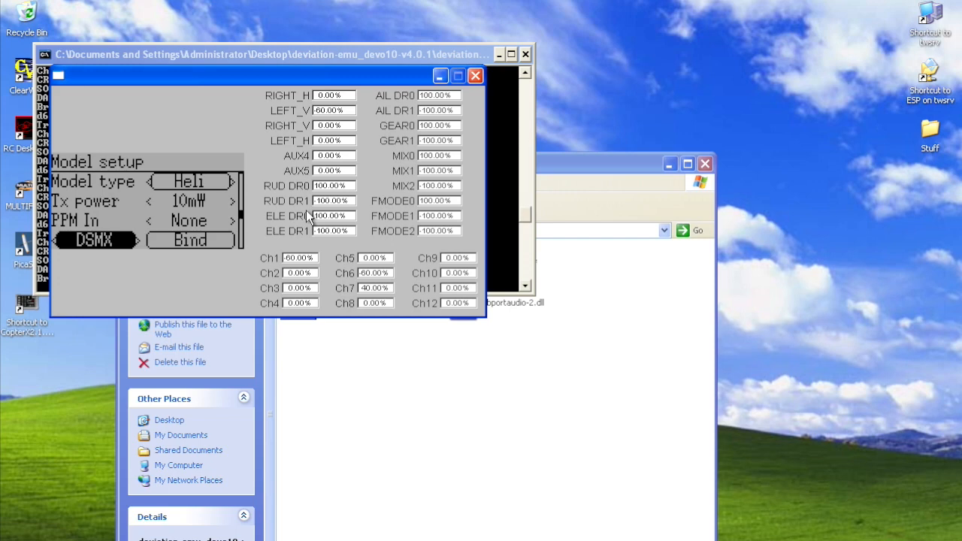
key(Right)
key(Left)
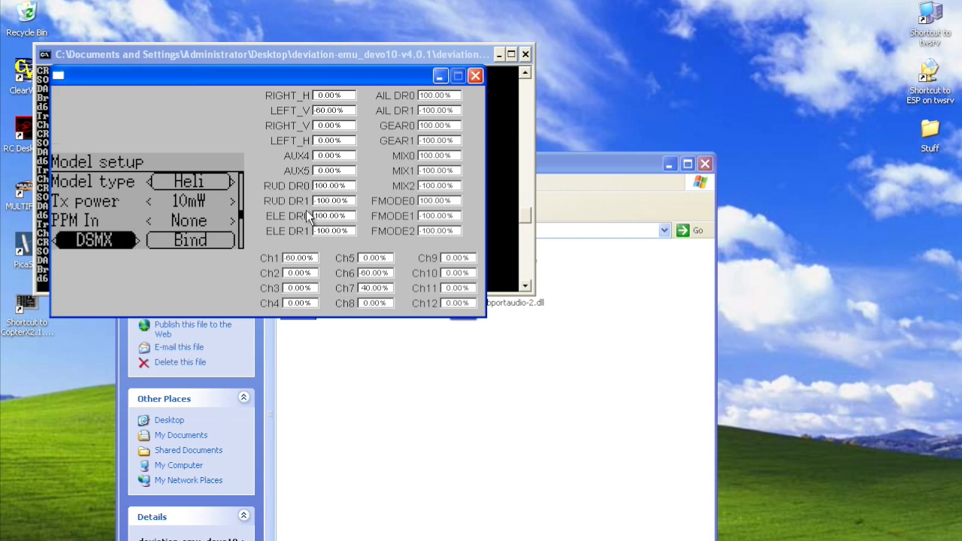
key(Up)
key(Down)
key(Down)
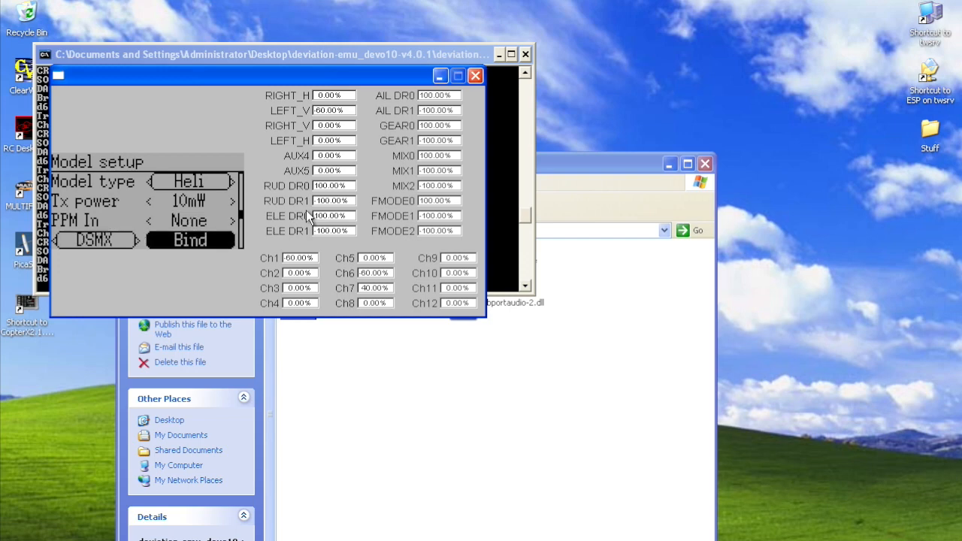
key(Return)
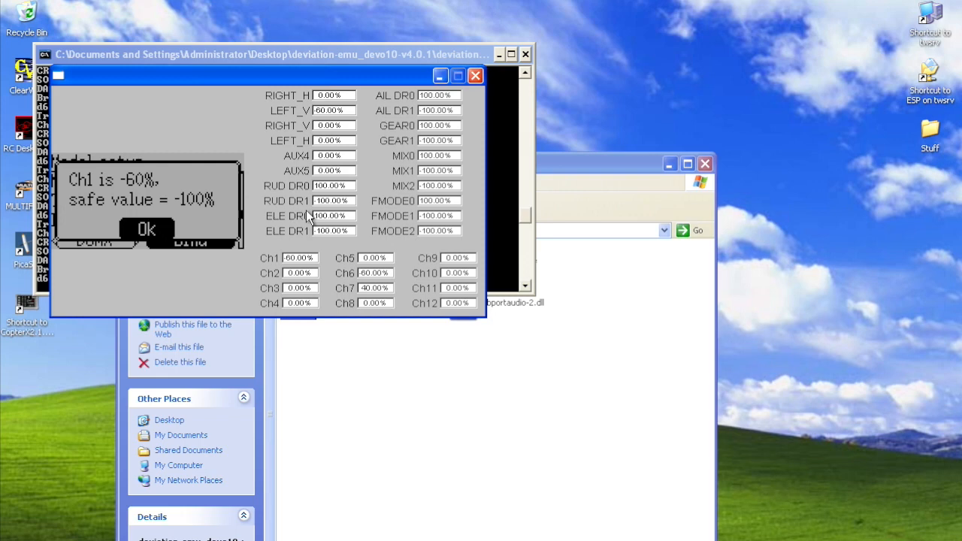
key(Return)
Examine the Fixed ID, number of channels and Mixer GUI settings, and return to the main screen
key(Down)
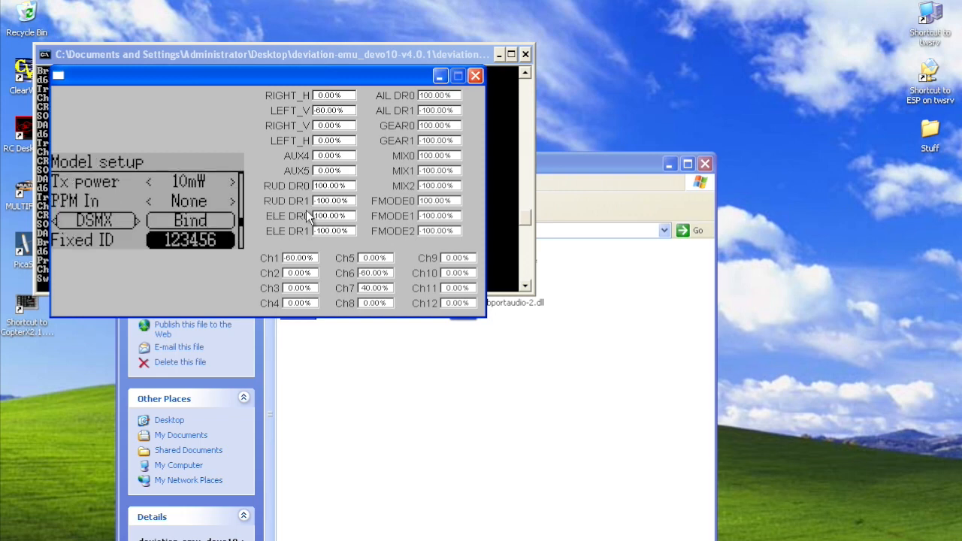
key(Down)
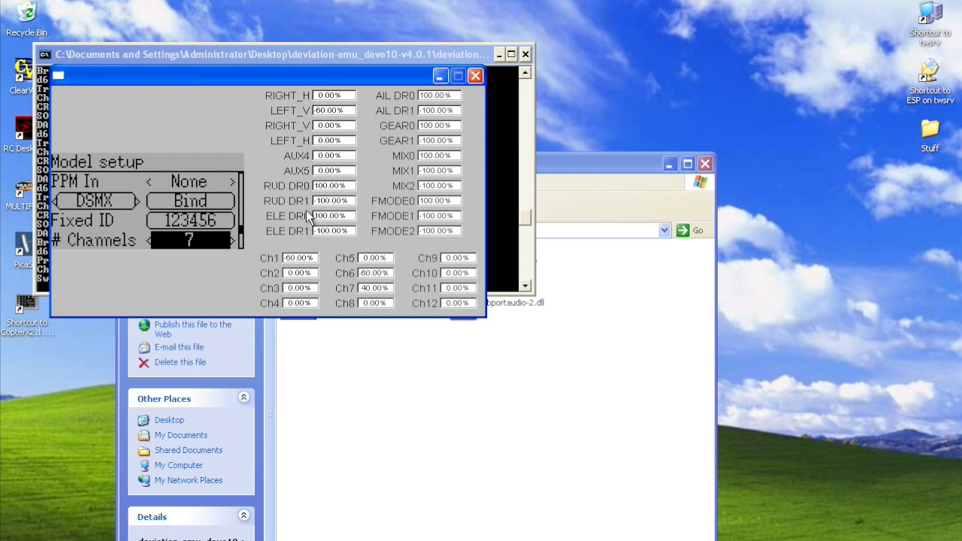
key(Down)
key(Up)
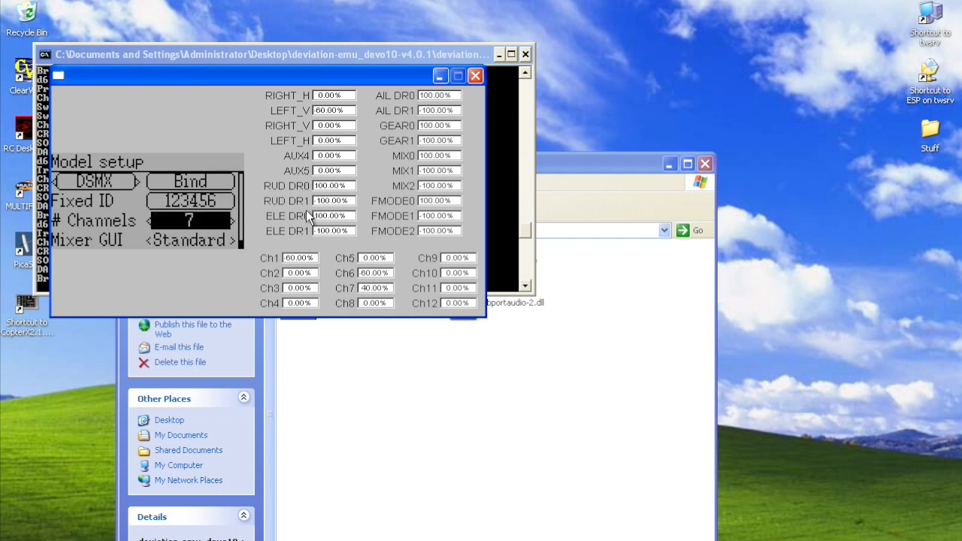
key(Down)
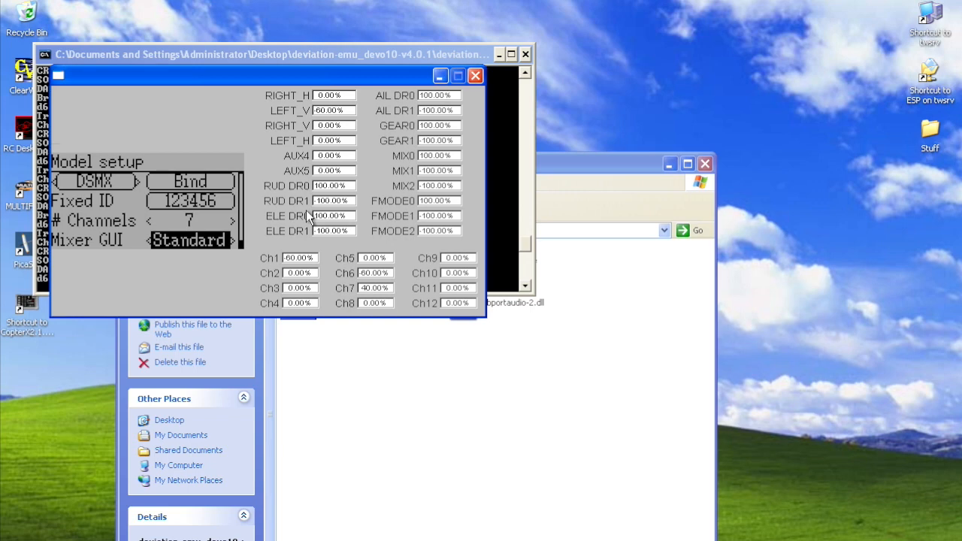
key(Escape)
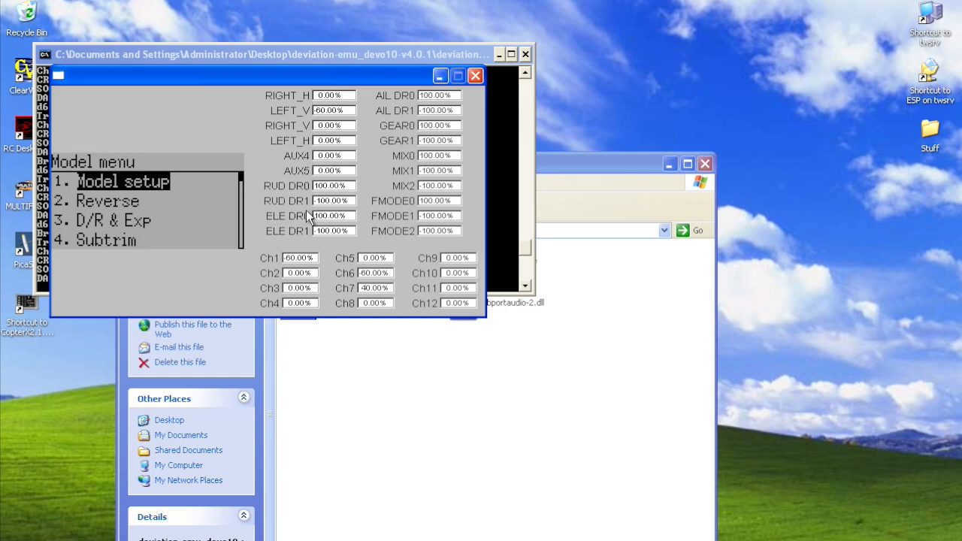
key(Escape)
key(Escape)
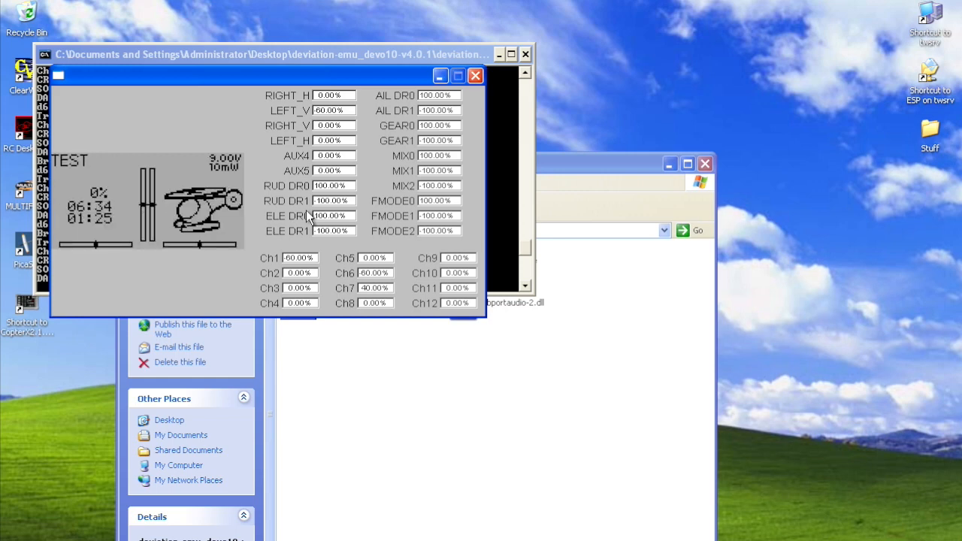
Open the Reverse page from the Model menu
key(Return)
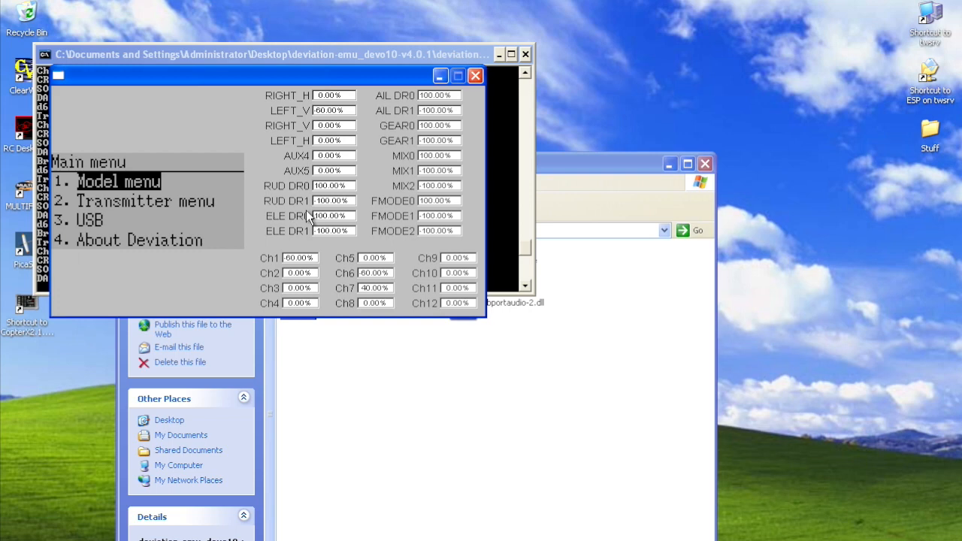
key(Return)
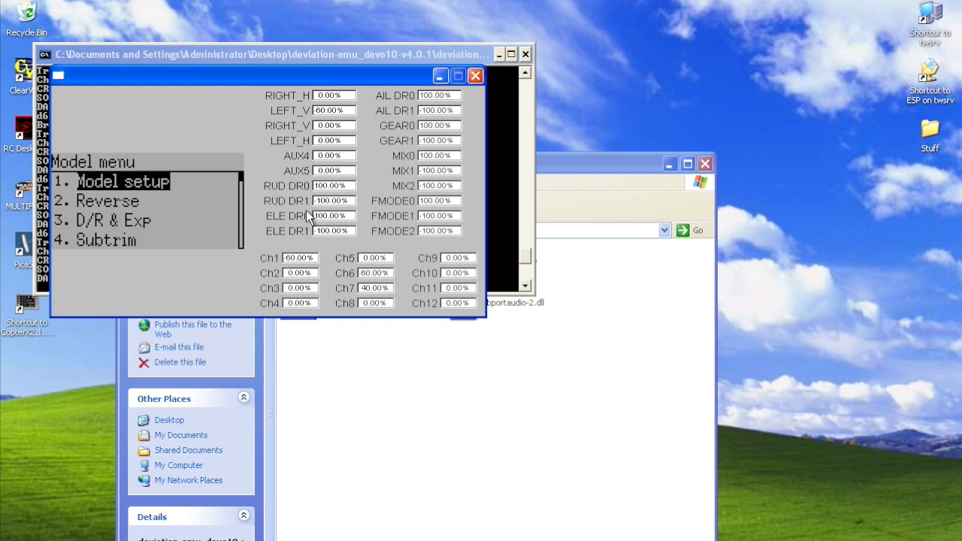
key(Down)
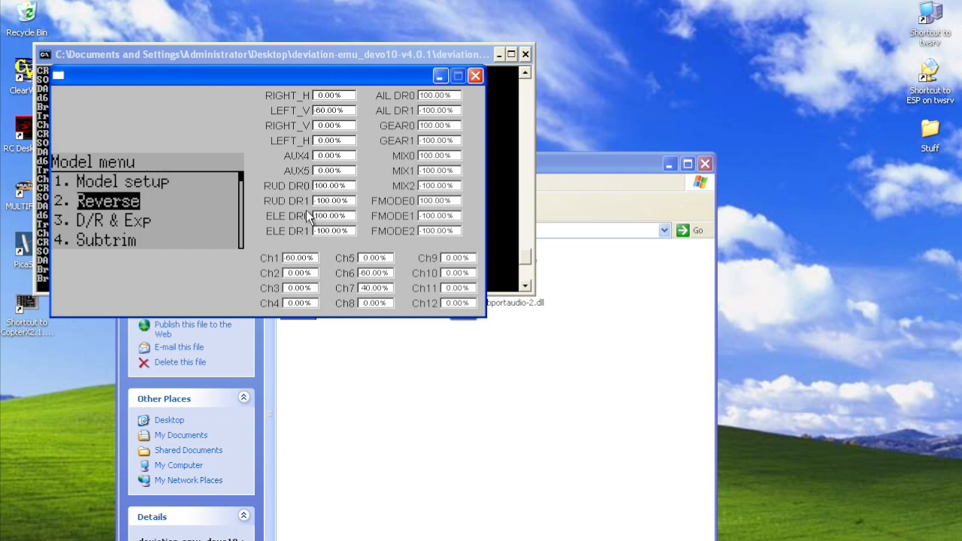
key(Return)
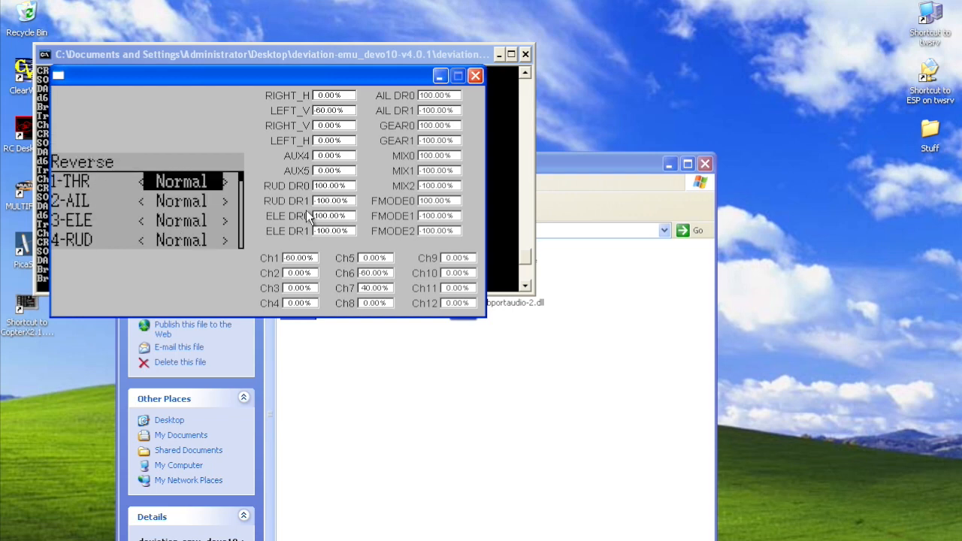
Toggle the THR channel to Reversed and back to Normal, then look through the other channels on the Reverse page
key(Right)
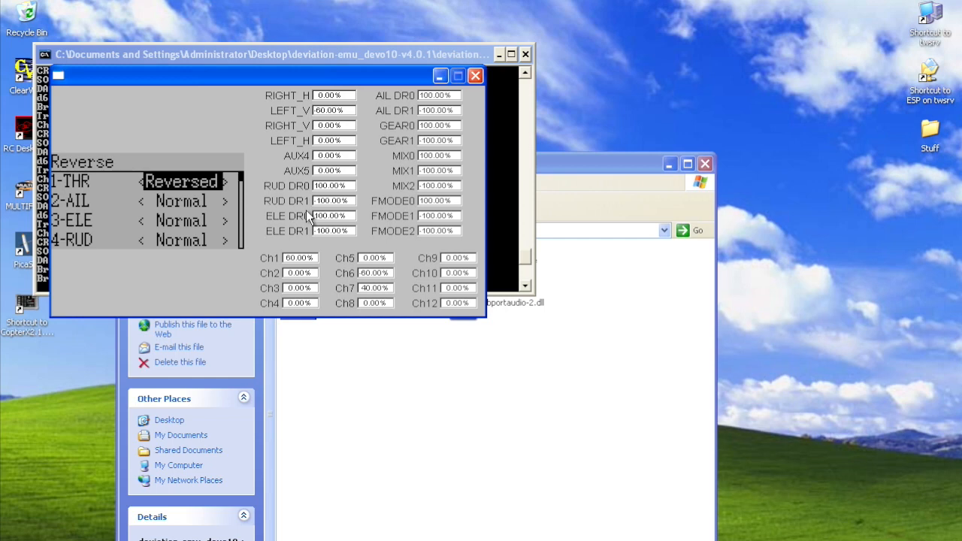
key(Left)
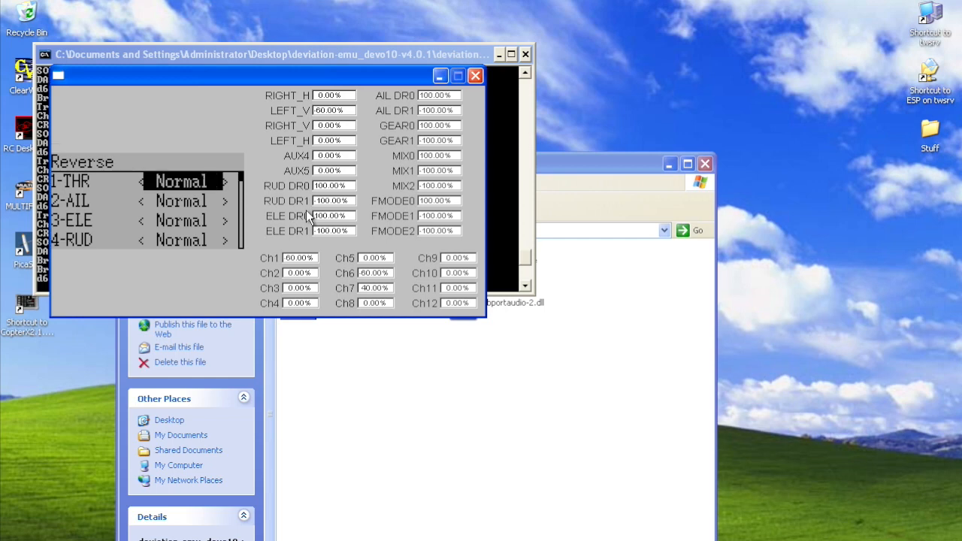
key(Down)
key(Down)
key(Down)
key(Down)
key(Up)
key(Up)
key(Up)
key(Up)
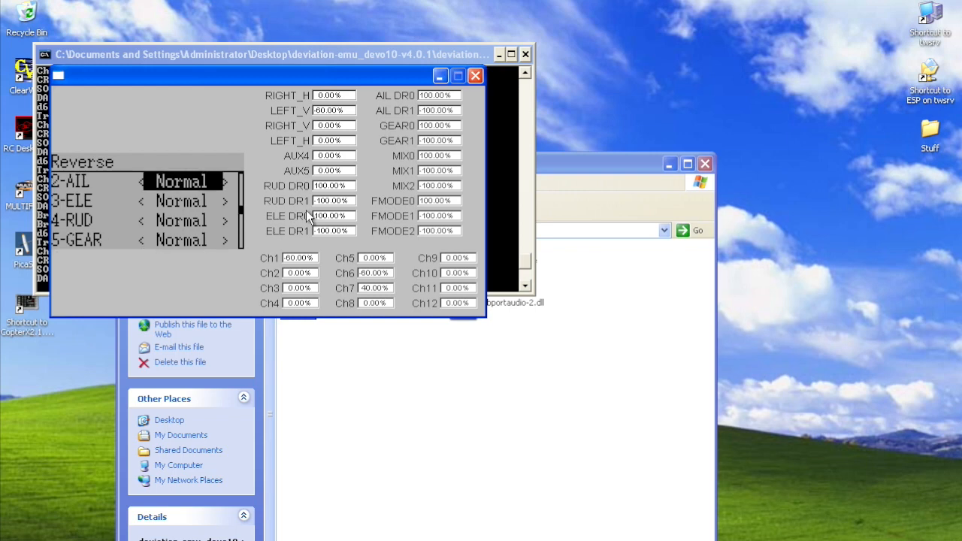
key(Escape)
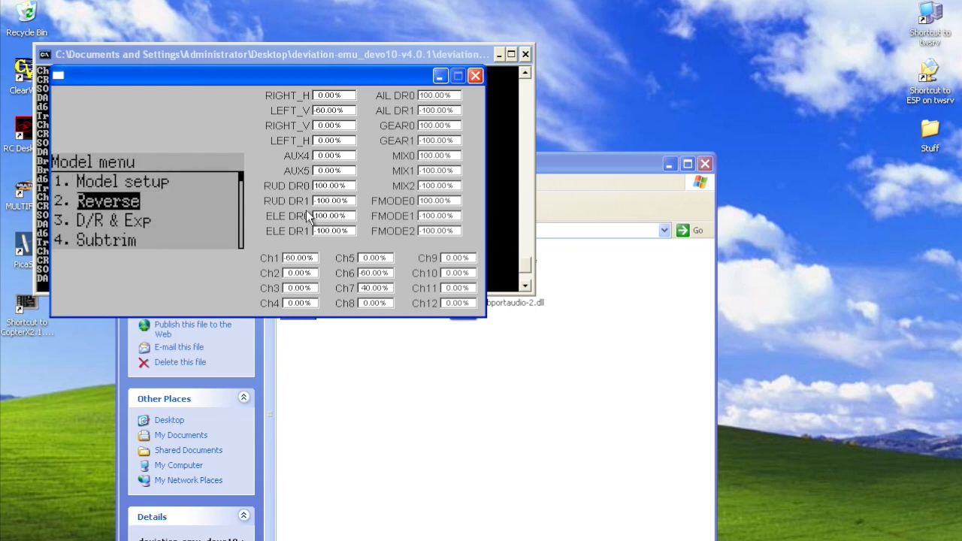
Open the Subtrim page, lower the THR subtrim slightly, restore it to 0.0 and return to the Model menu
key(Down)
key(Down)
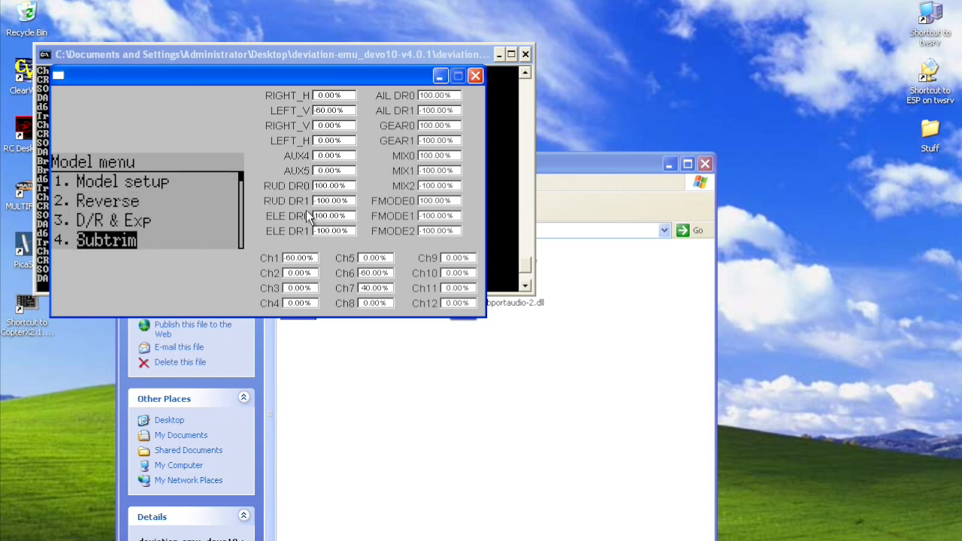
key(Return)
key(Left)
key(Left)
key(Left)
key(Left)
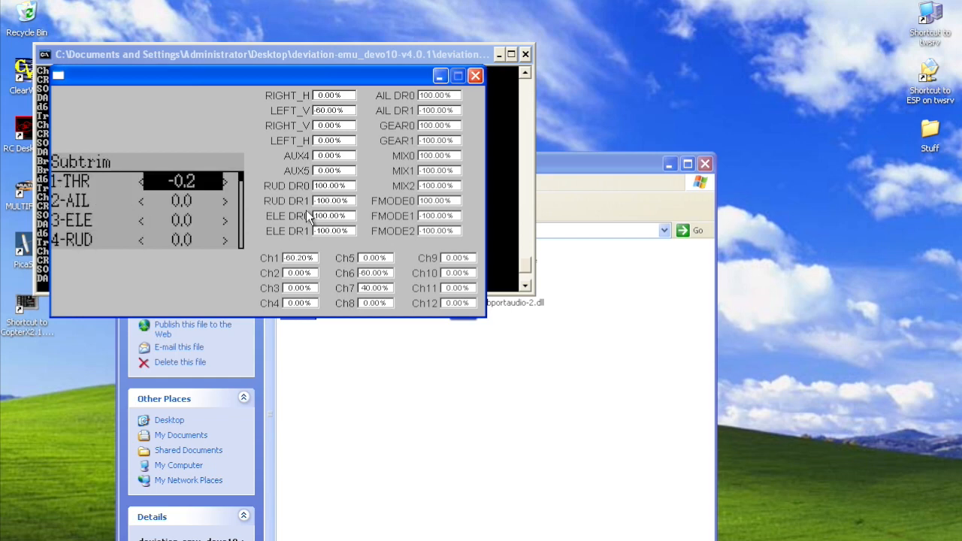
key(Right)
key(Right)
key(Right)
key(Right)
key(Escape)
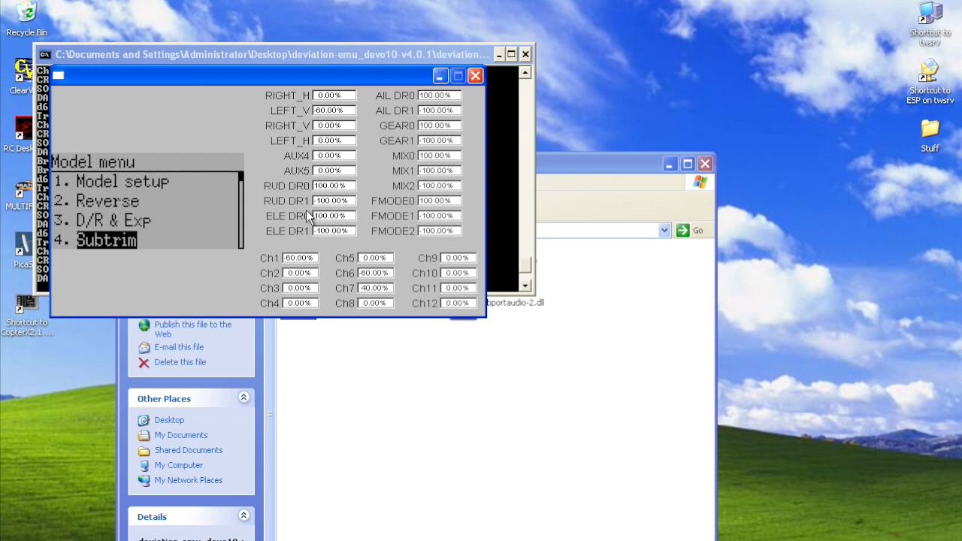
Open Travel adjust, try a smaller Down travel for THR, restore it to -100 and leave the page
key(Down)
key(Return)
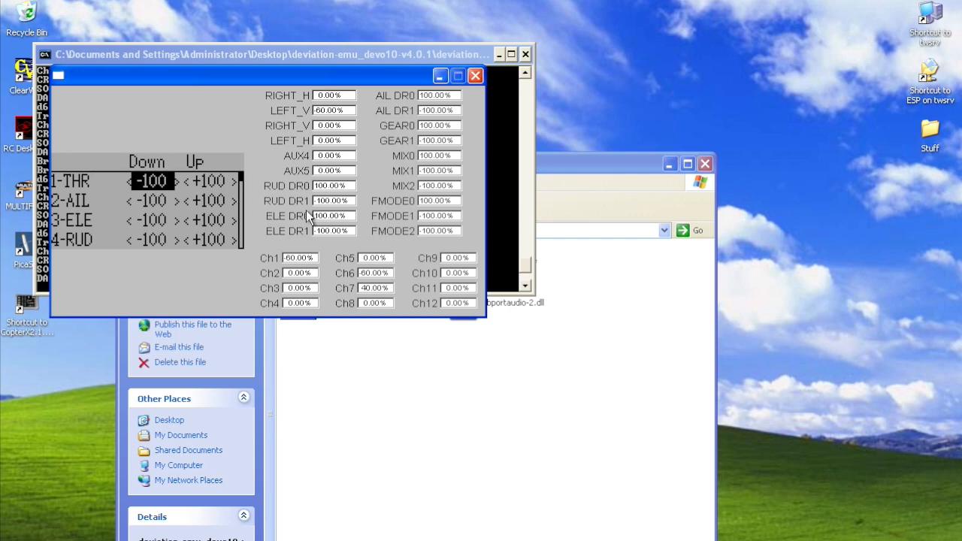
key(Right)
key(Right)
key(Right)
key(Right)
key(Right)
key(Right)
key(Right)
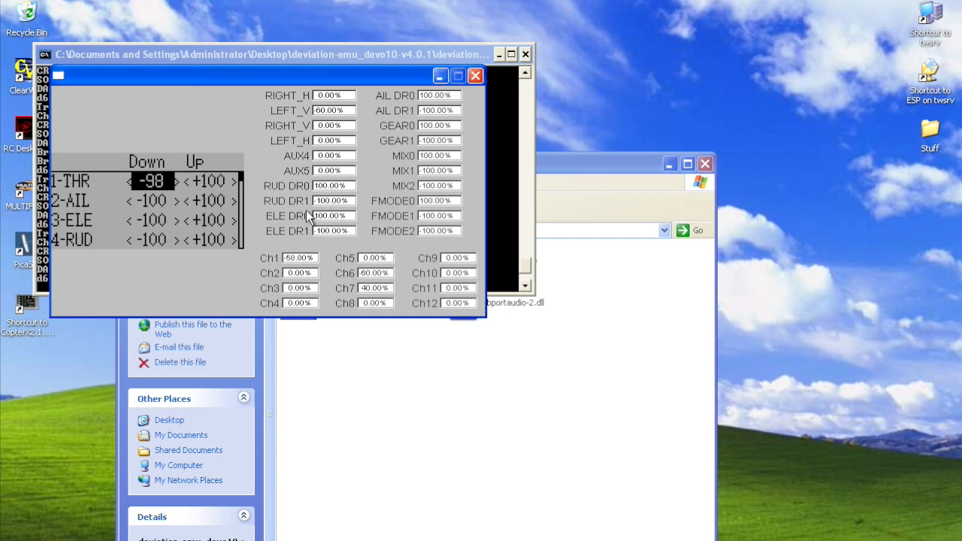
key(Right)
key(Left)
key(Left)
key(Left)
key(Left)
key(Left)
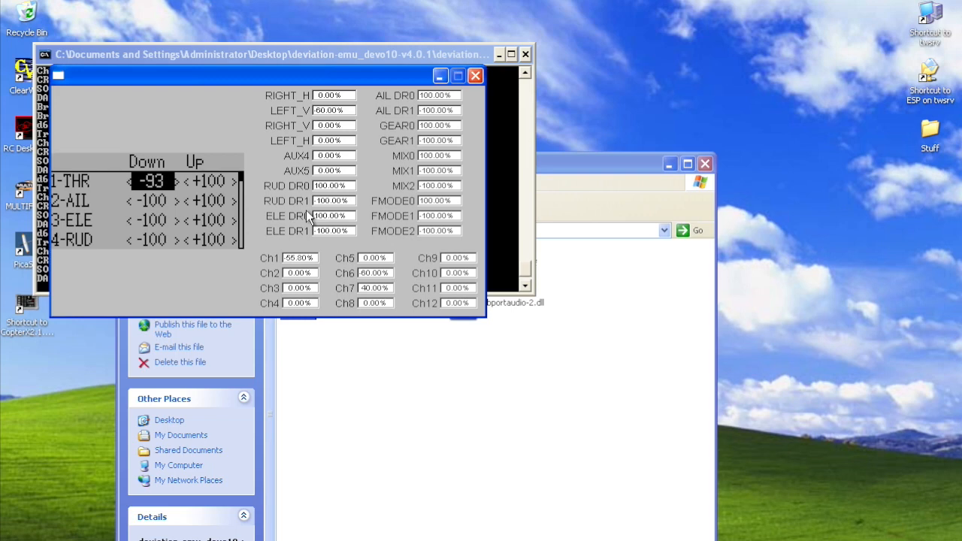
key(Left)
key(Left)
key(Left)
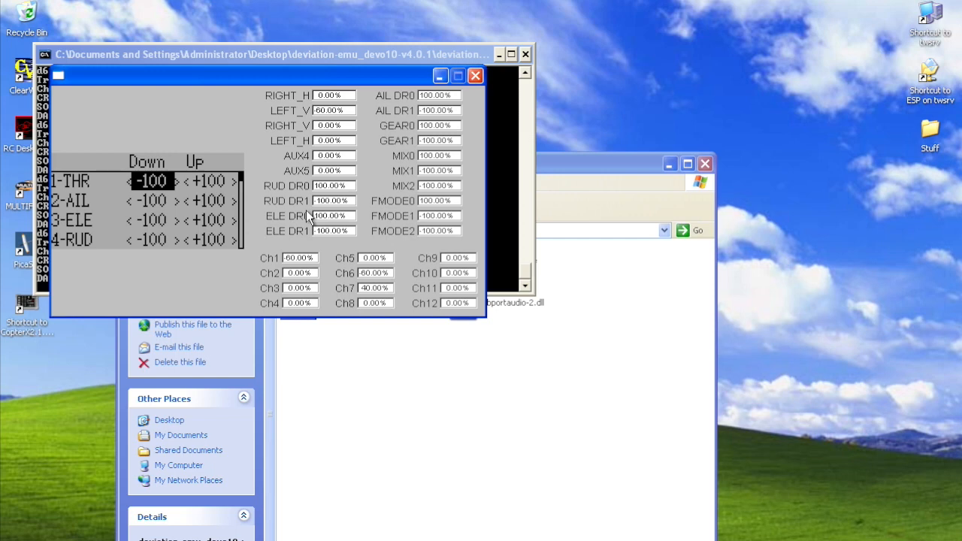
key(Escape)
Open Throttle curves, cycle through the Idle Up modes back to Normal, and examine the curve's H, M and point fields
key(Down)
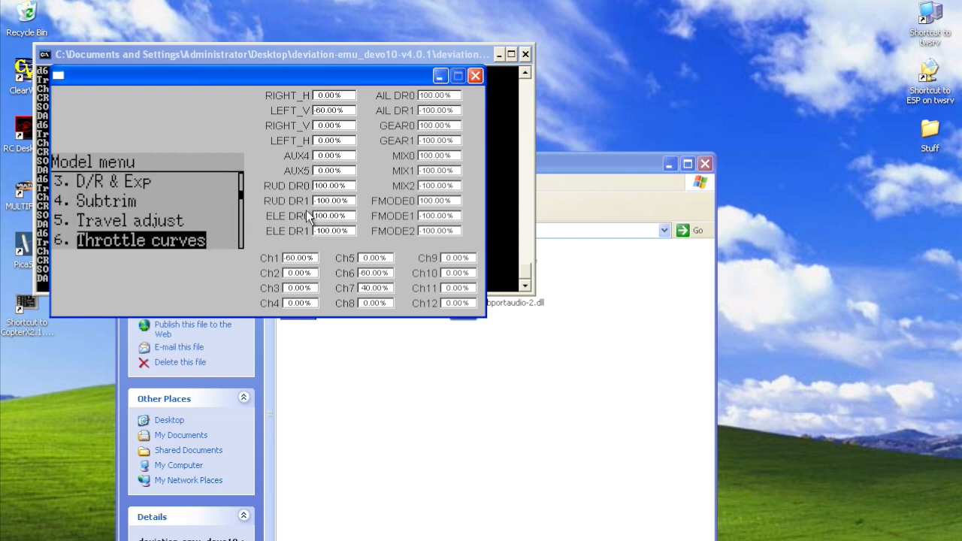
key(Return)
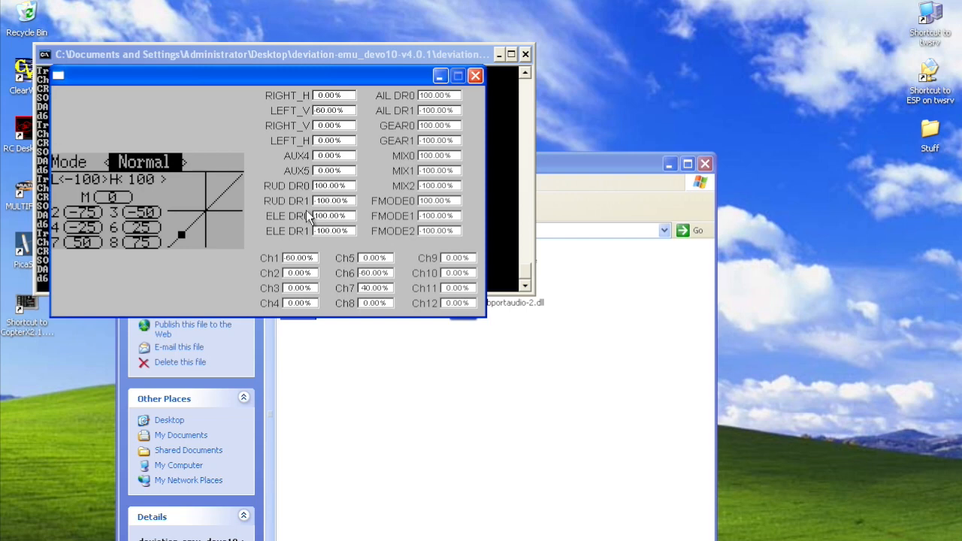
key(Right)
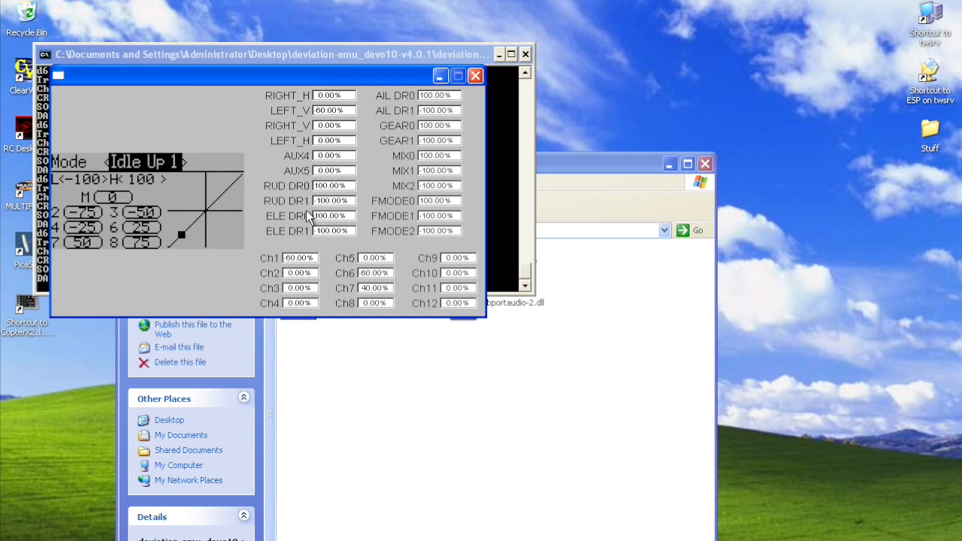
key(Right)
key(Left)
key(Left)
key(Down)
key(Down)
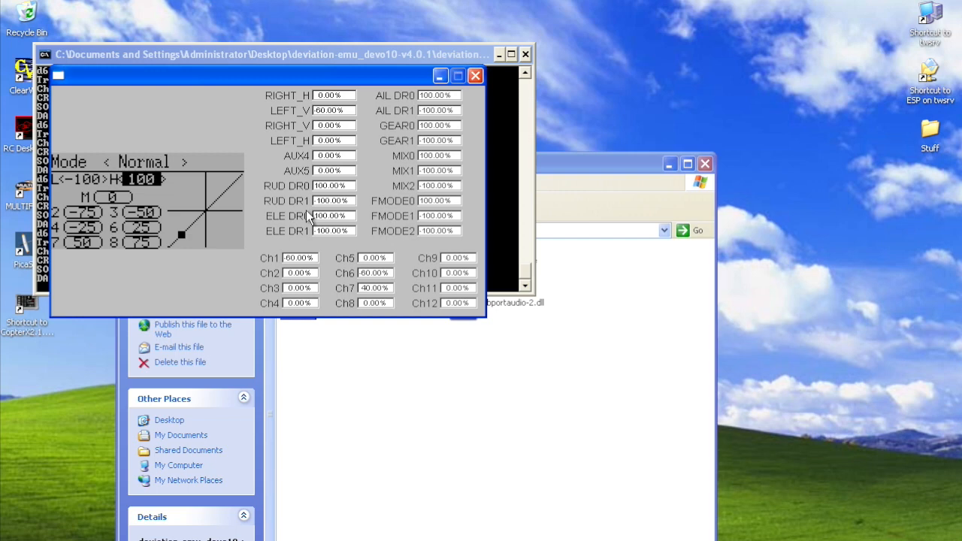
key(Down)
key(Down)
key(Down)
key(Up)
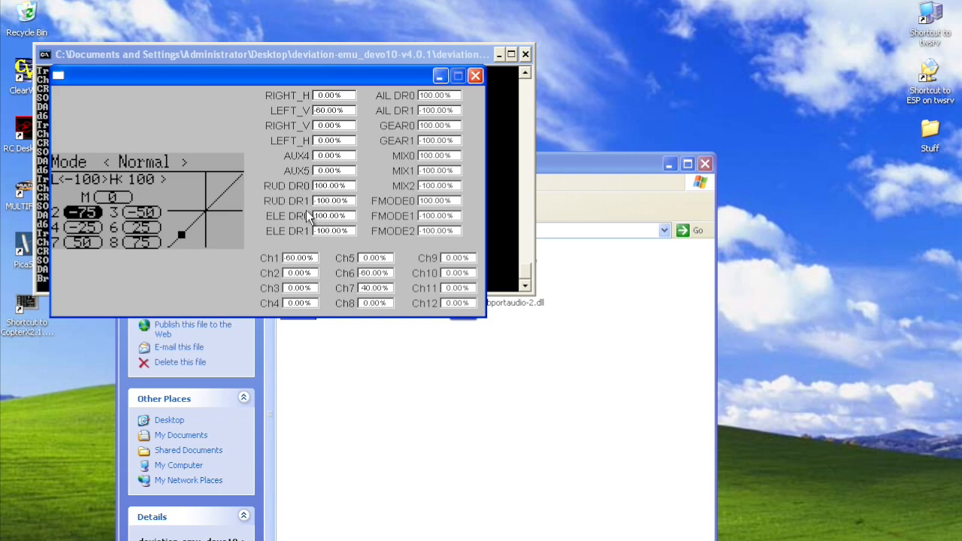
key(Escape)
Open Pitch curves, cycle through the flight modes back to Normal, and return to the Model menu
key(Down)
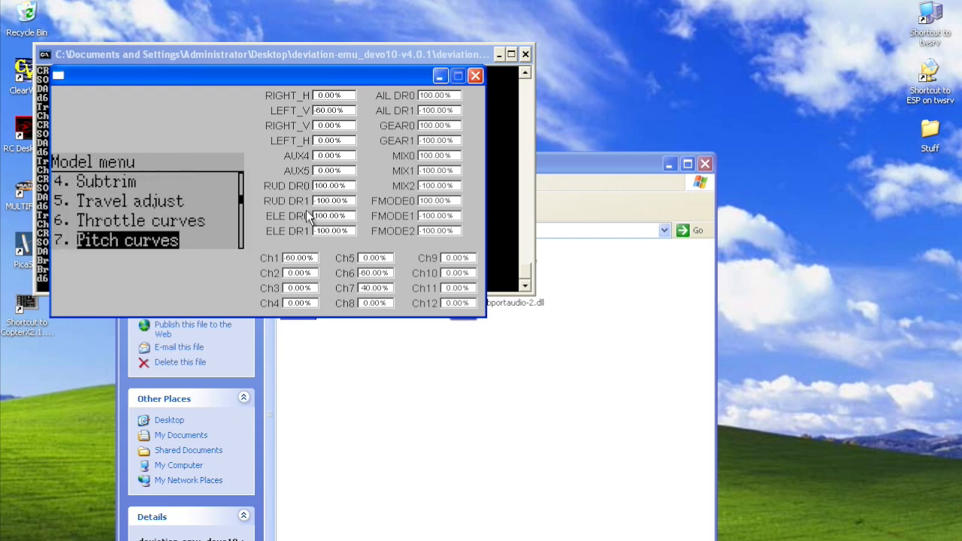
key(Return)
key(Right)
key(Right)
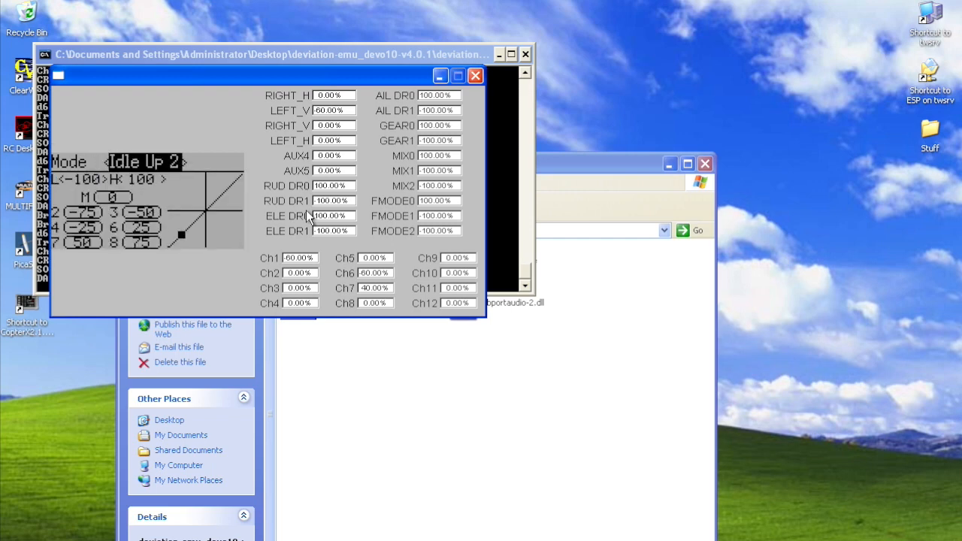
key(Right)
key(Right)
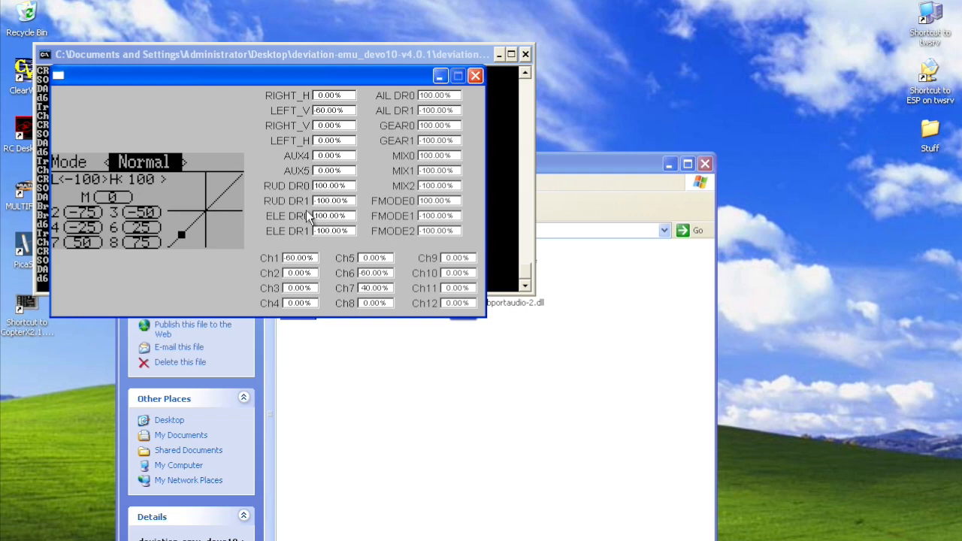
key(Escape)
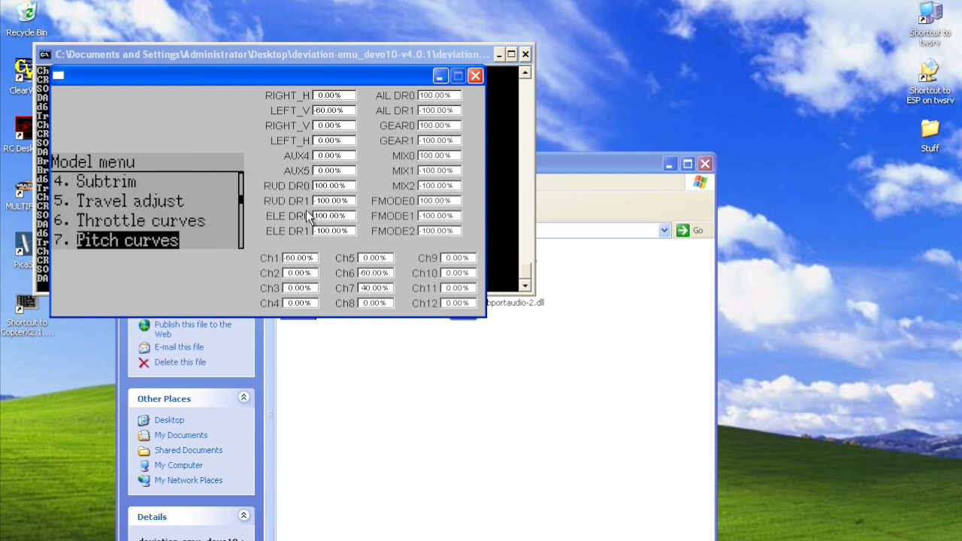
Open Throttle hold, toggle Thr hold and set it back to On, then leave the page
key(Down)
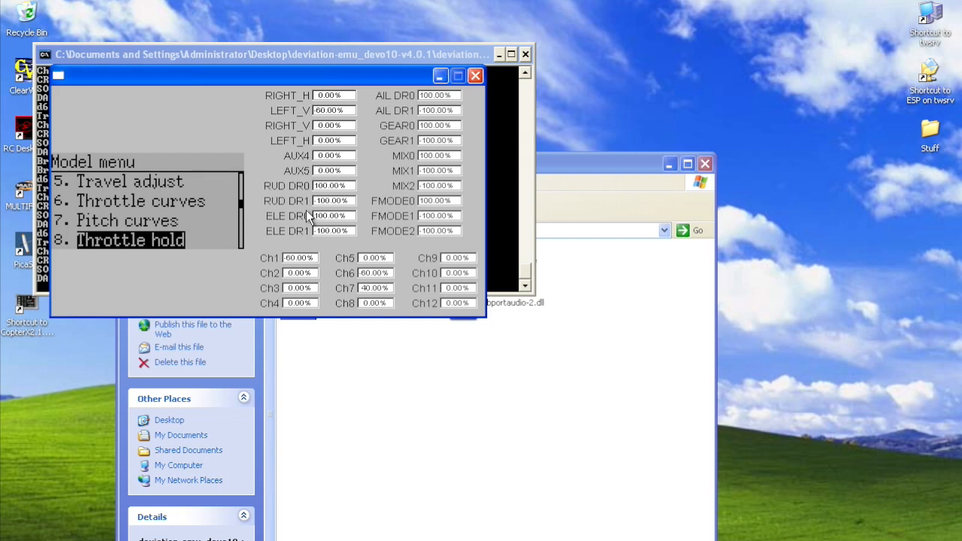
key(Return)
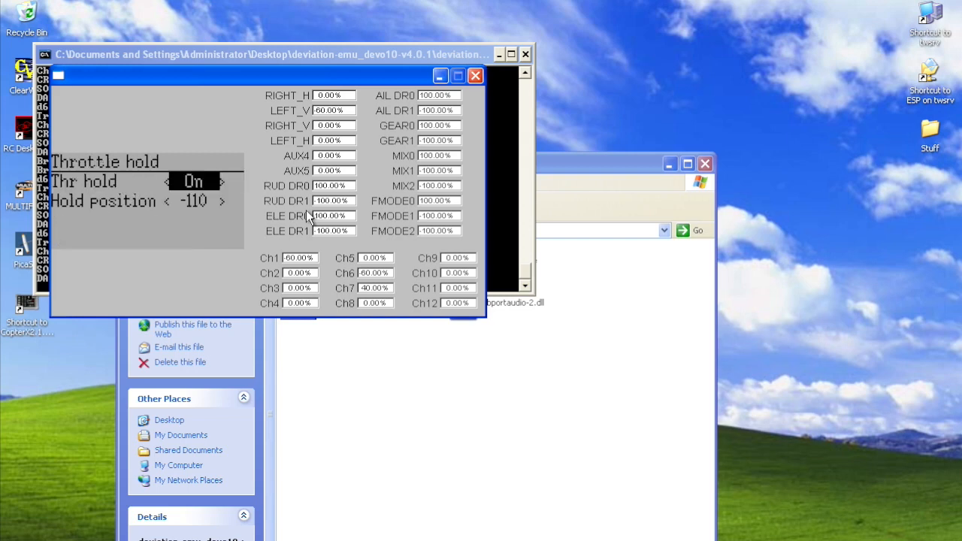
key(Left)
key(Right)
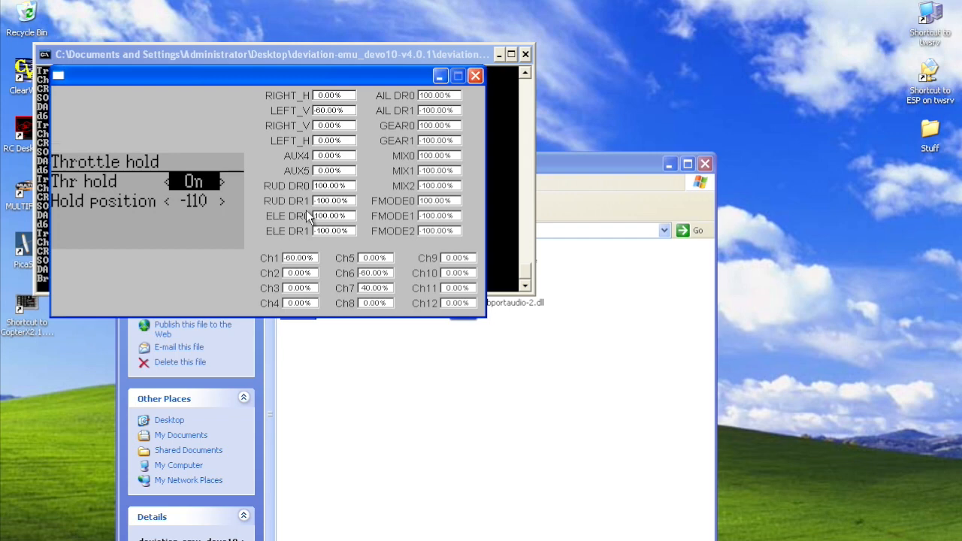
key(Escape)
Open Gyro sense, switch the gyro channel to GEAR/Ch5 and set it back to AUX2/Ch7
key(Down)
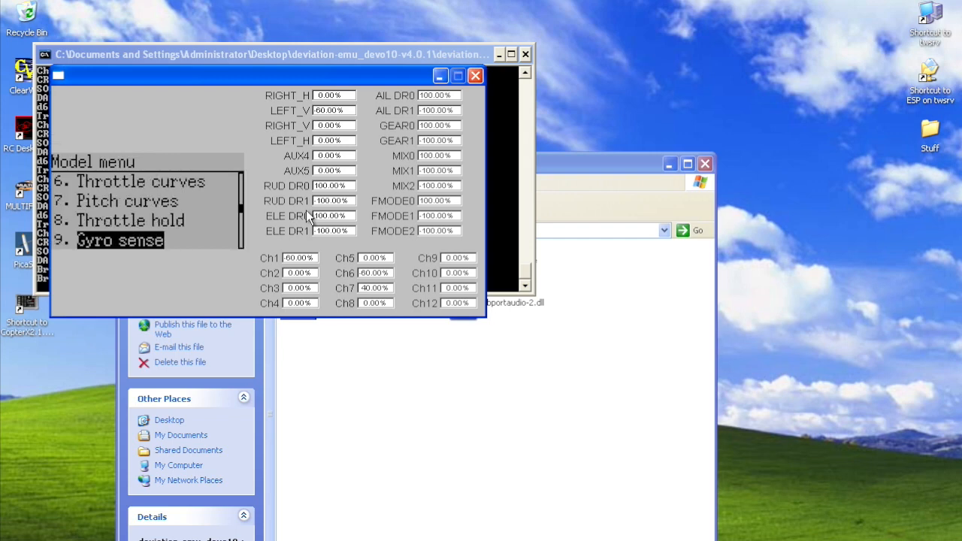
key(Return)
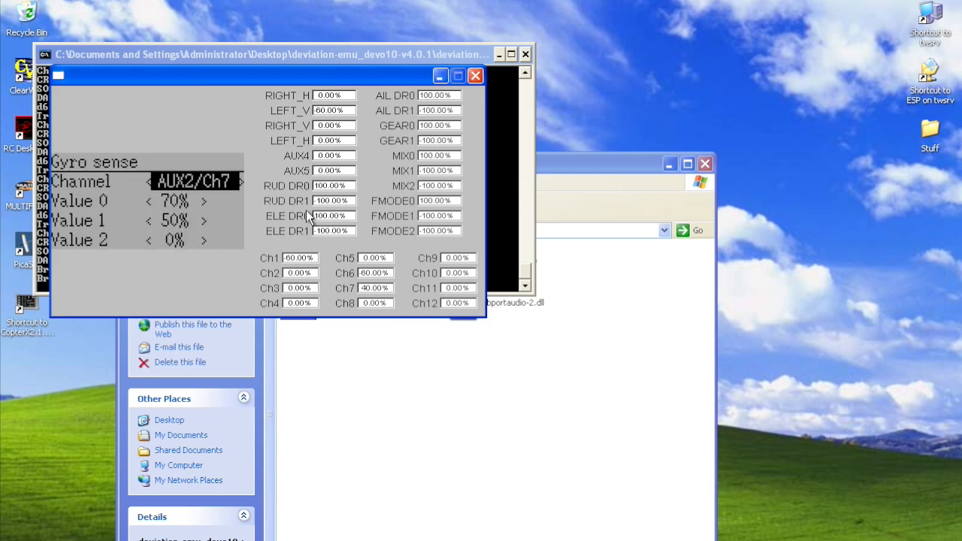
key(Left)
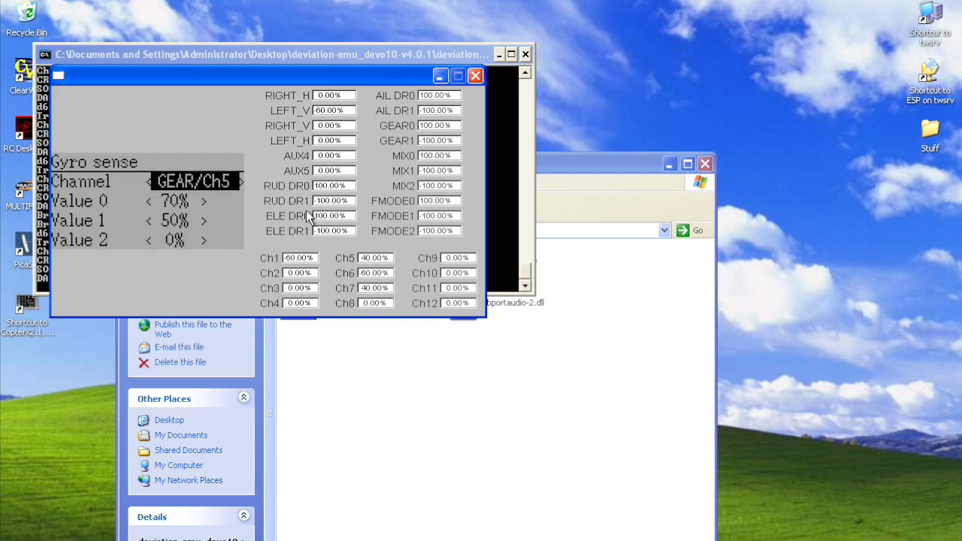
key(Right)
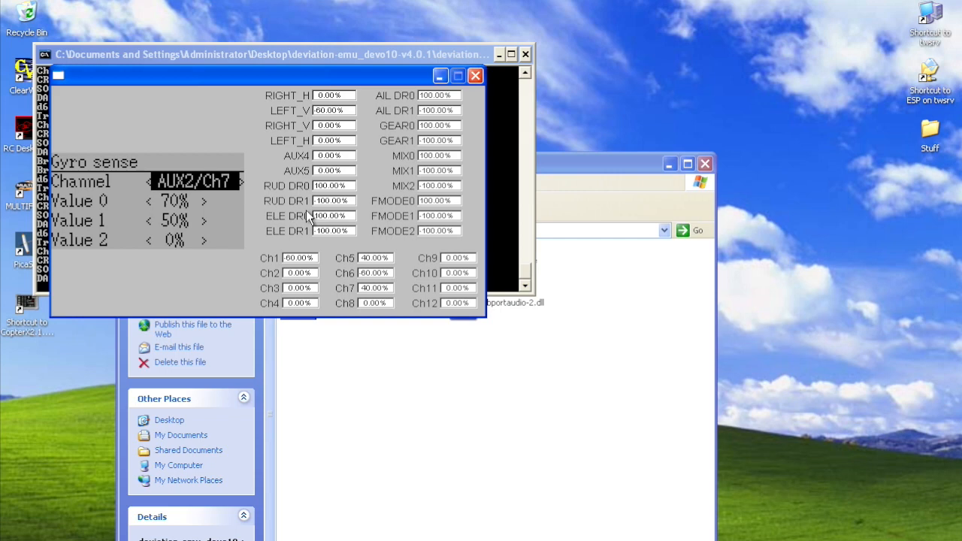
Examine the Value 0, Value 1 and Value 2 gain settings on the Gyro sense page
key(Down)
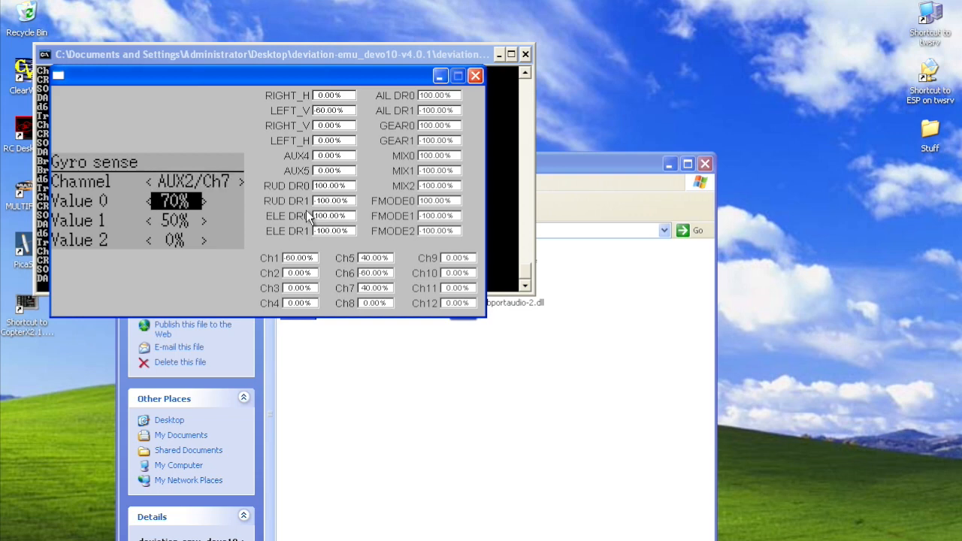
key(Down)
key(Down)
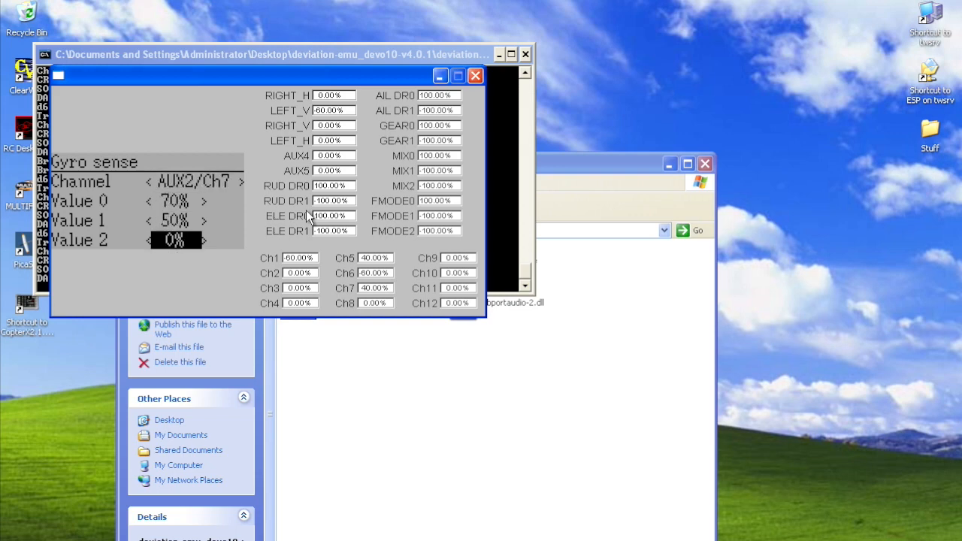
key(Up)
key(Up)
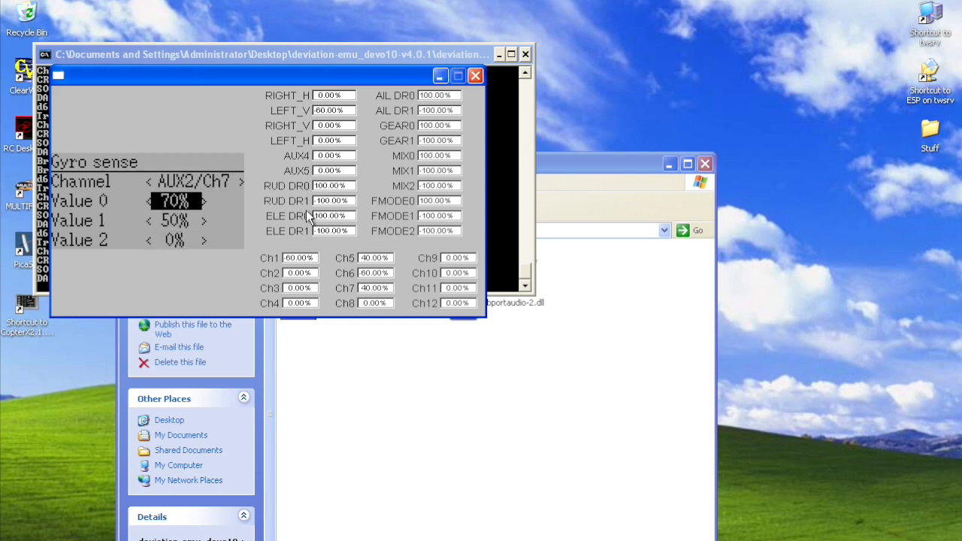
key(Down)
key(Down)
key(Down)
key(Up)
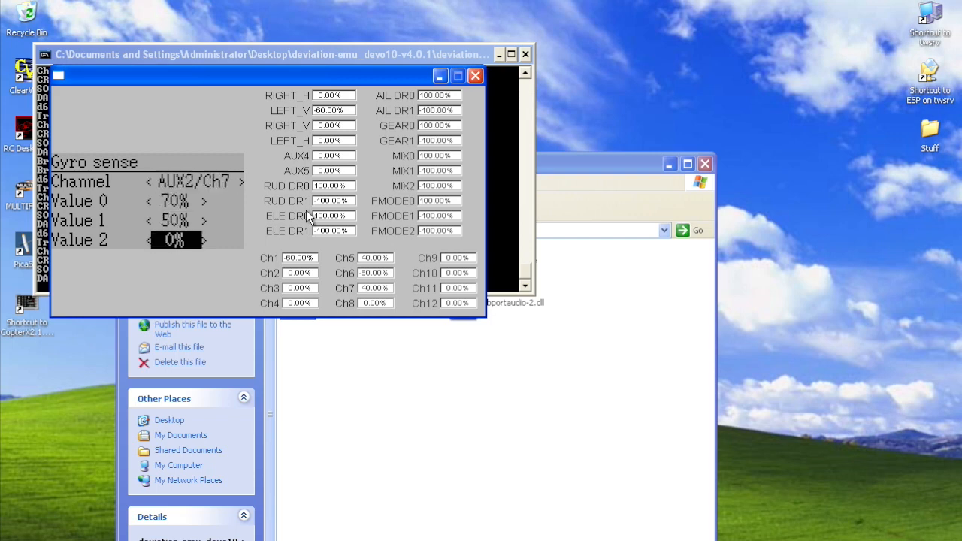
Try a higher gyro gain for Value 2 and restore it to 0%
key(Right)
key(Right)
key(Right)
key(Left)
key(Left)
key(Left)
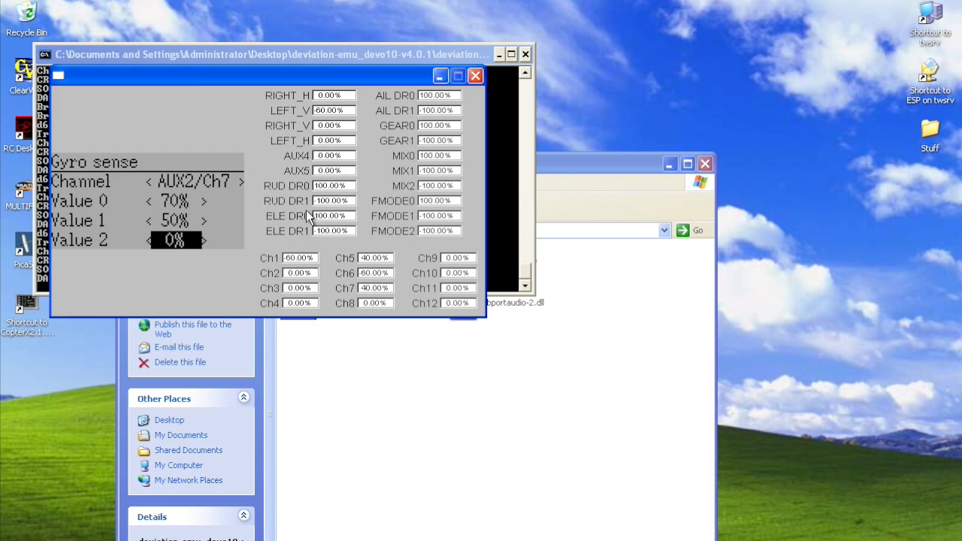
Recheck the three gyro gain values, then return to the Model menu and highlight Swash
key(Up)
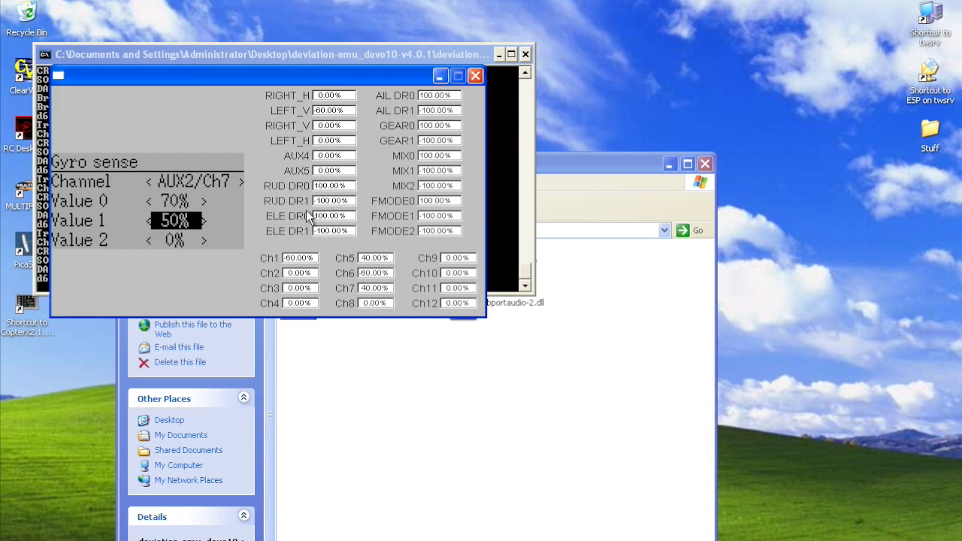
key(Up)
key(Down)
key(Down)
key(Up)
key(Up)
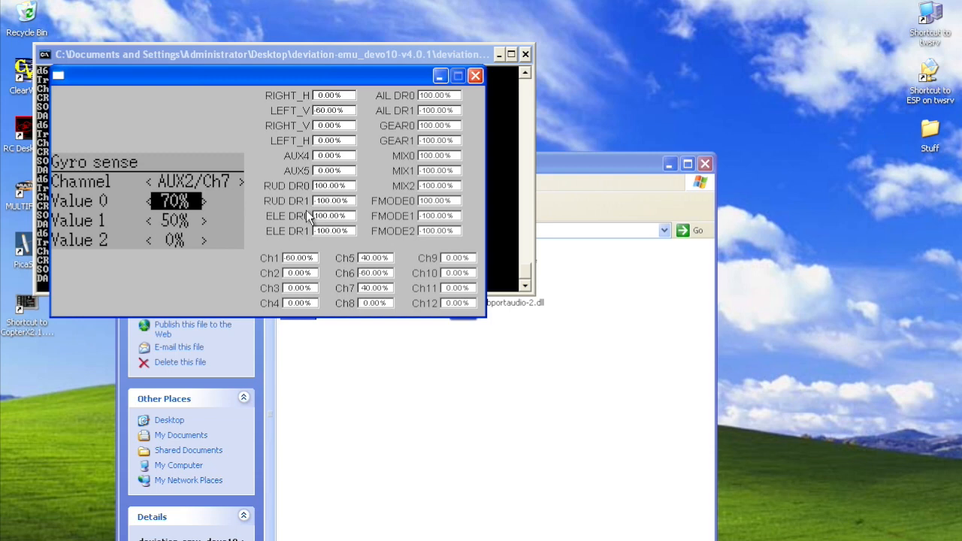
key(Escape)
key(Down)
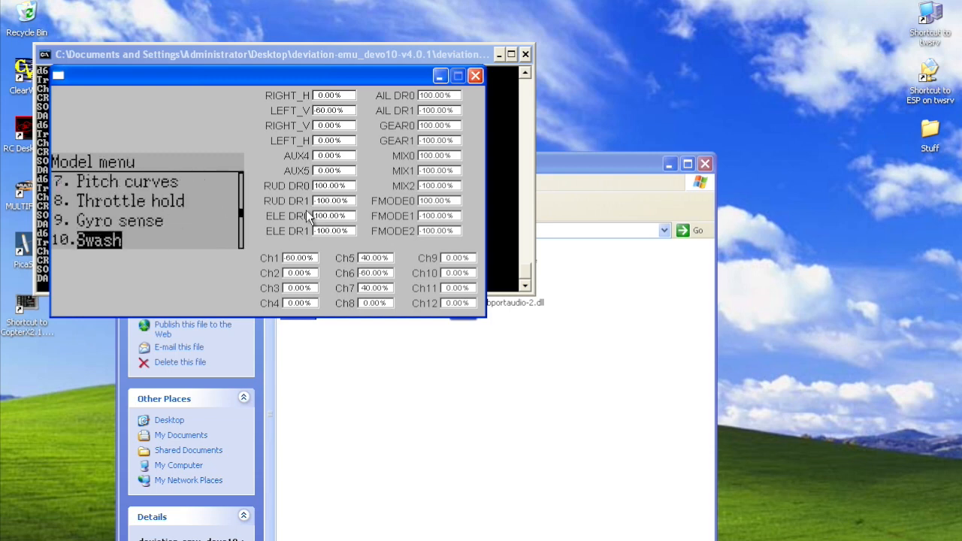
Open Swash, try the 3Servo 120, 3Servo 90 and 3Servo 140 types, restore 1Servo, and leave the page
key(Return)
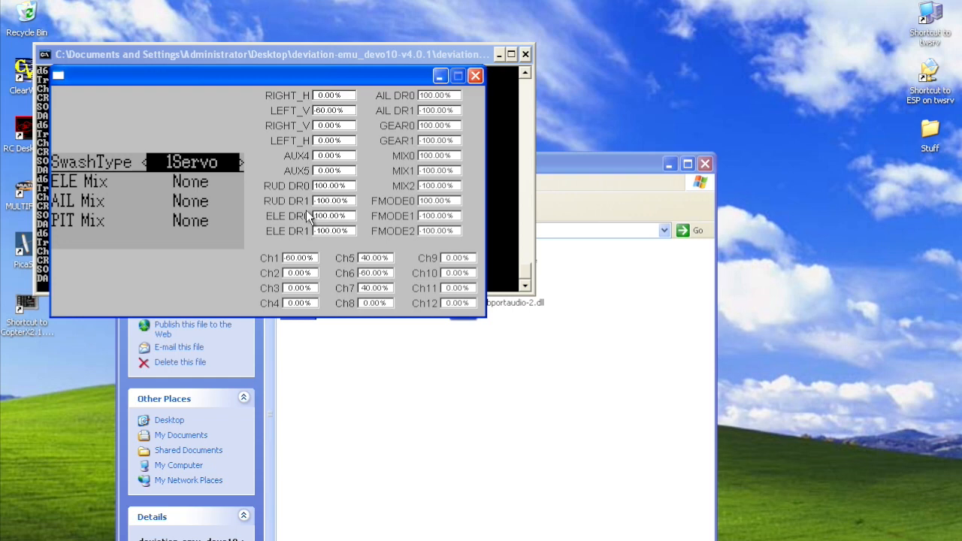
key(Right)
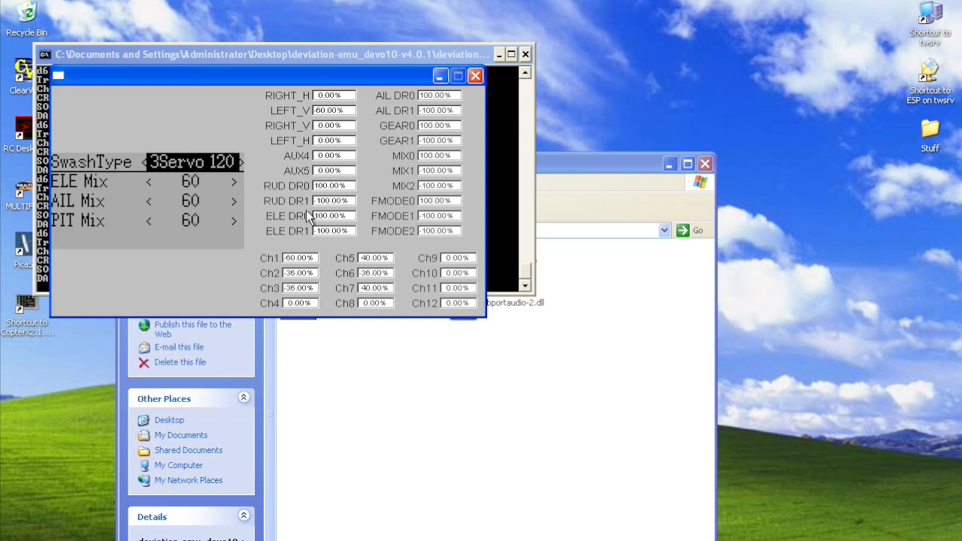
key(Right)
key(Right)
key(Right)
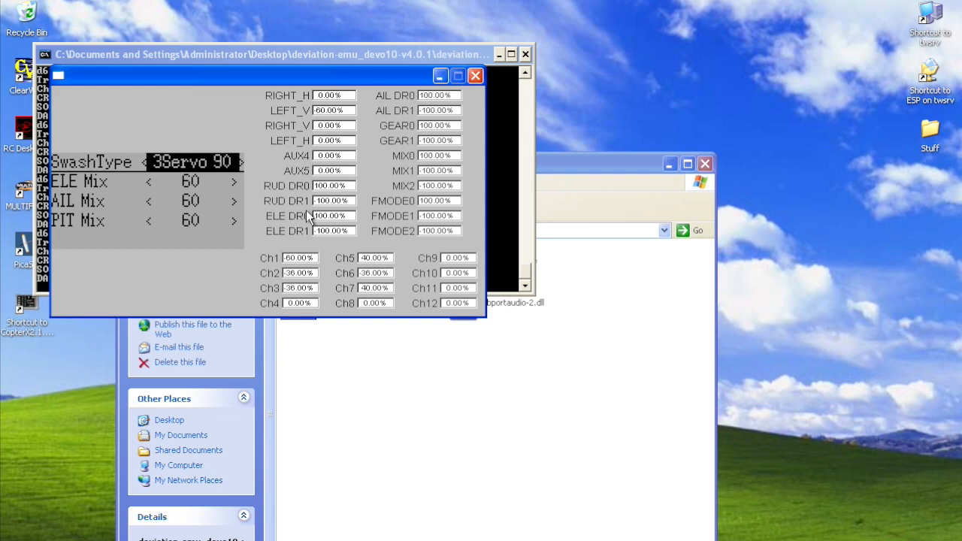
key(Left)
key(Left)
key(Left)
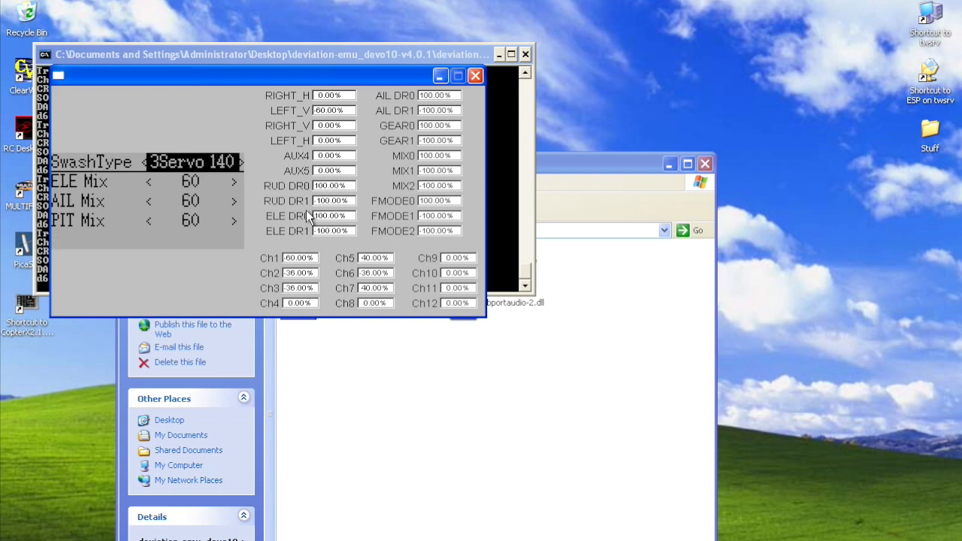
key(Left)
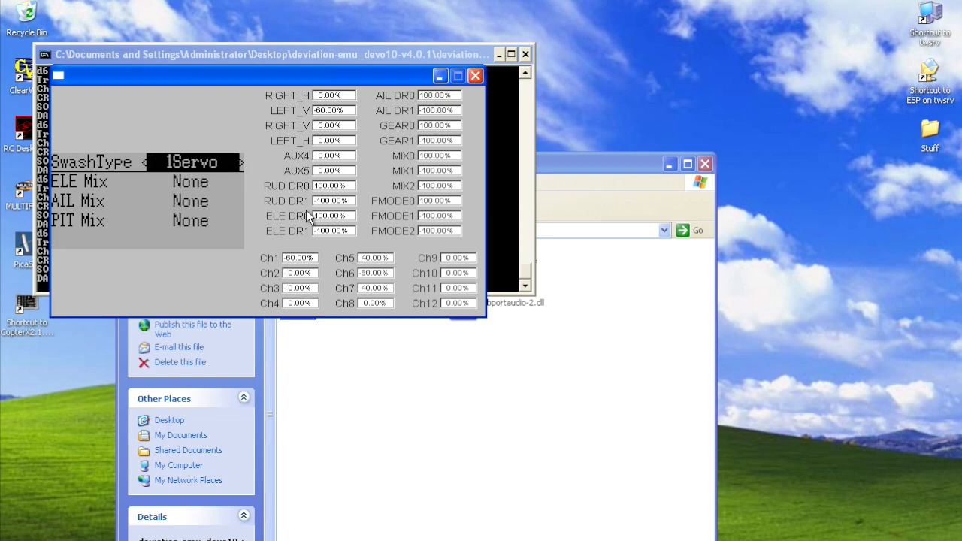
key(Escape)
Open Fail-safe and review the channel fail-safe entries from 1-THR through 7-AUX2
key(Down)
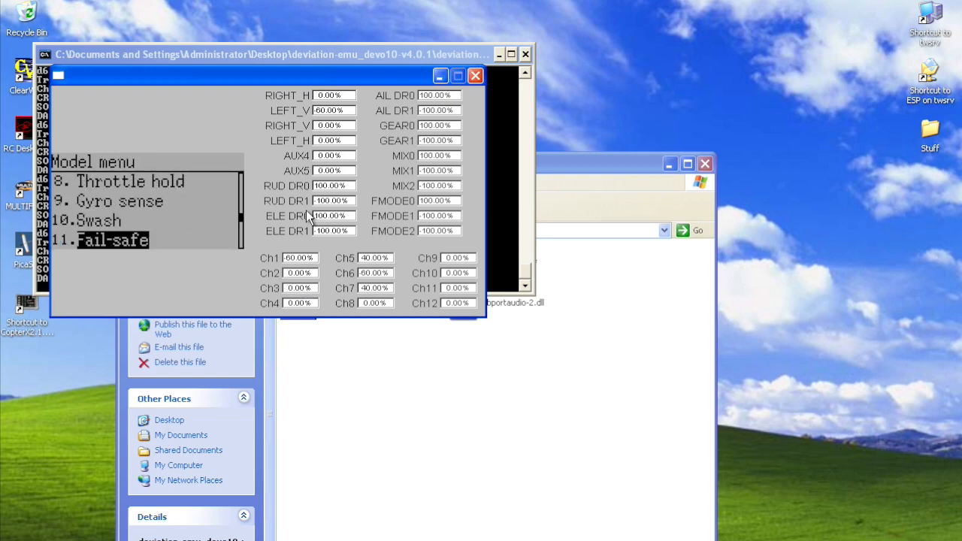
key(Return)
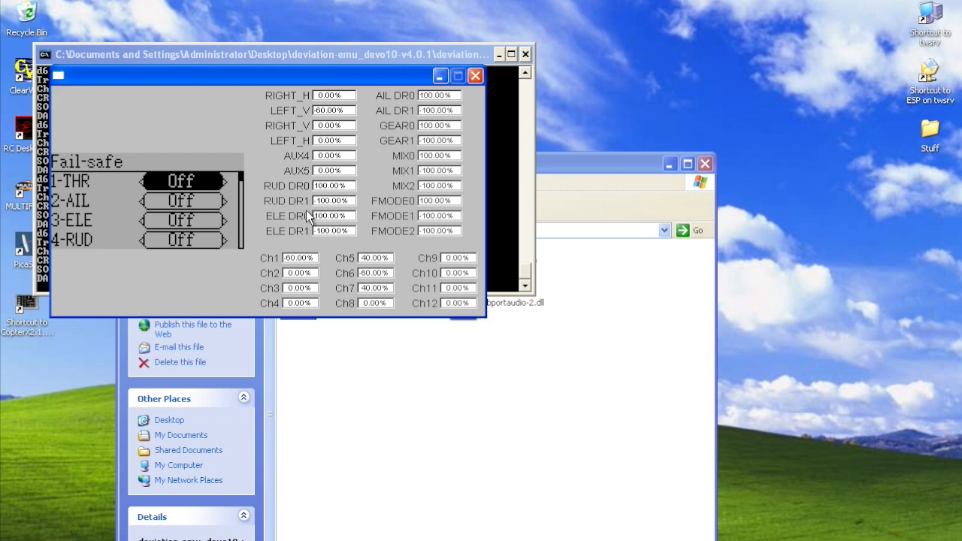
key(Down)
key(Down)
key(Down)
key(Down)
key(Down)
key(Down)
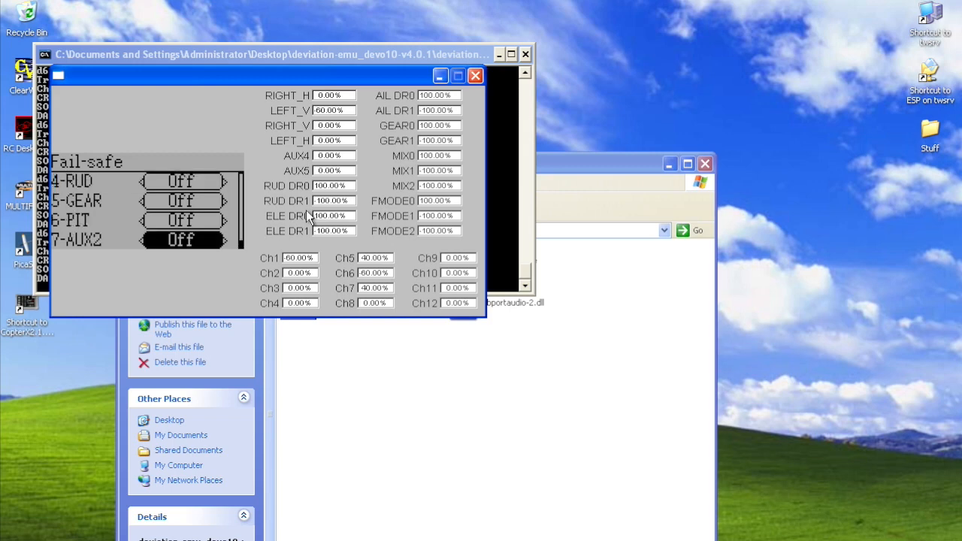
key(Down)
Try positive and negative fail-safe values for the 1-THR channel
key(Right)
key(Right)
key(Right)
key(Right)
key(Right)
key(Right)
key(Right)
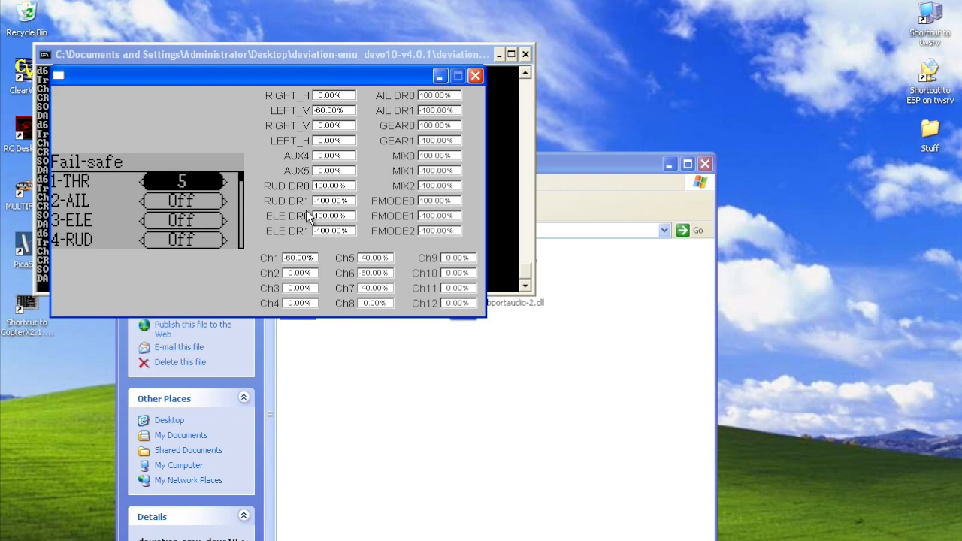
key(Left)
key(Left)
key(Left)
key(Left)
key(Left)
key(Left)
key(Left)
key(Left)
key(Left)
key(Left)
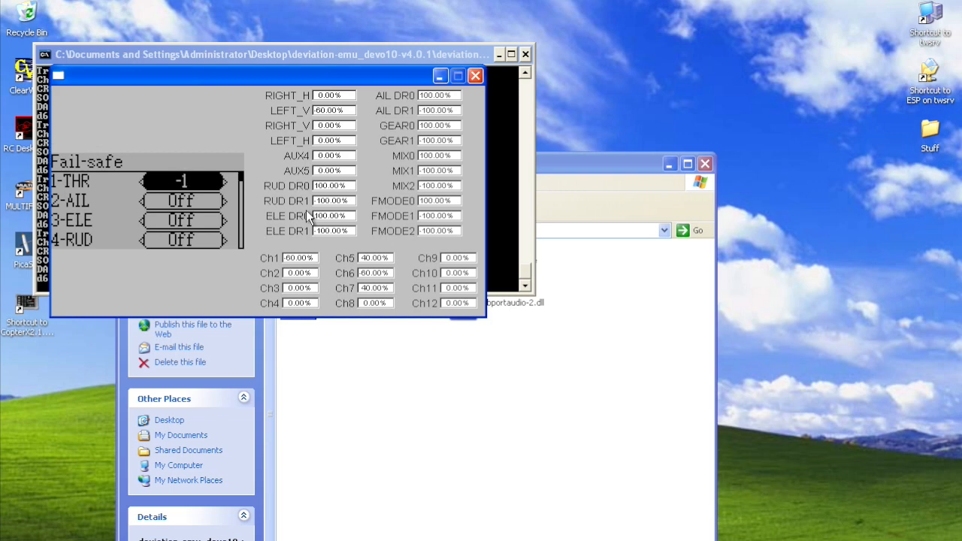
Set the 1-THR fail-safe value to 0 and return to the Model menu
key(Right)
key(Right)
key(Right)
key(Right)
key(Right)
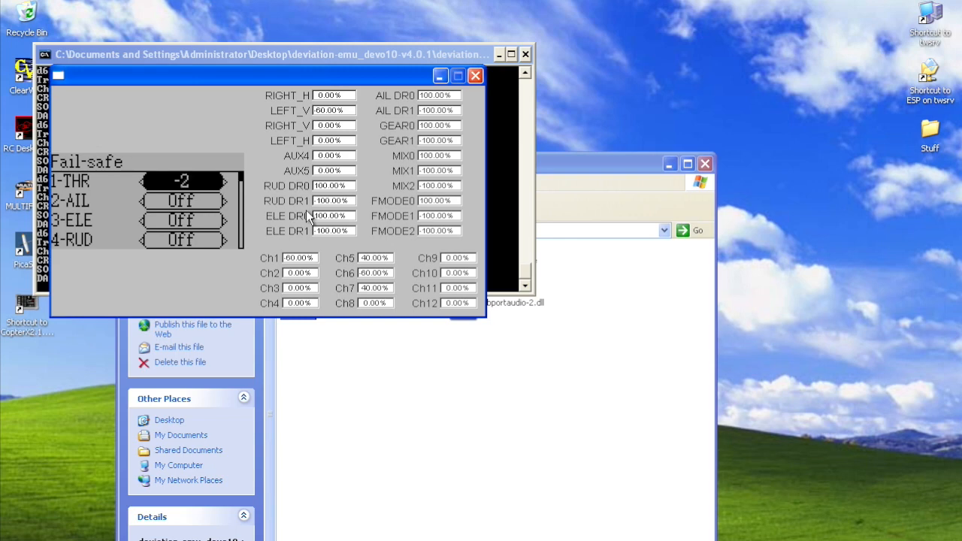
key(Left)
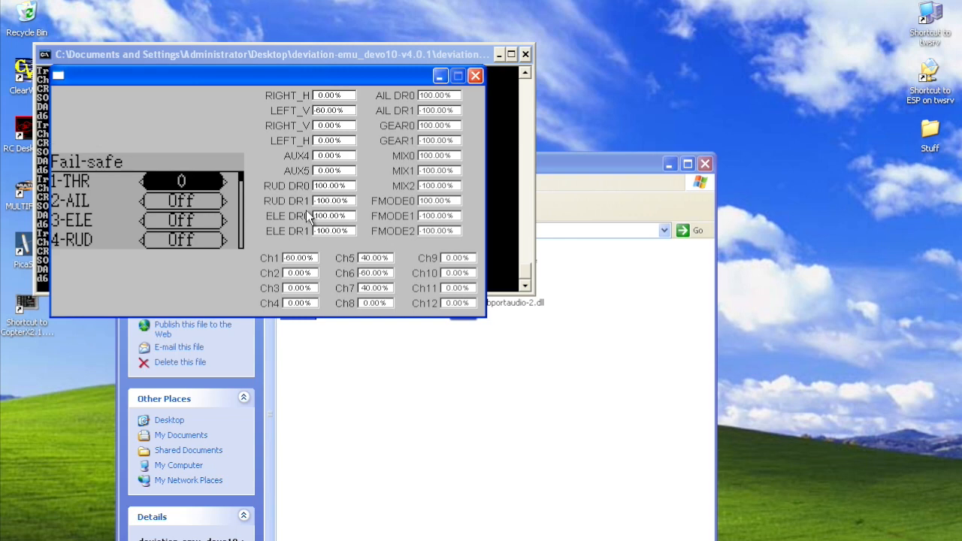
key(Escape)
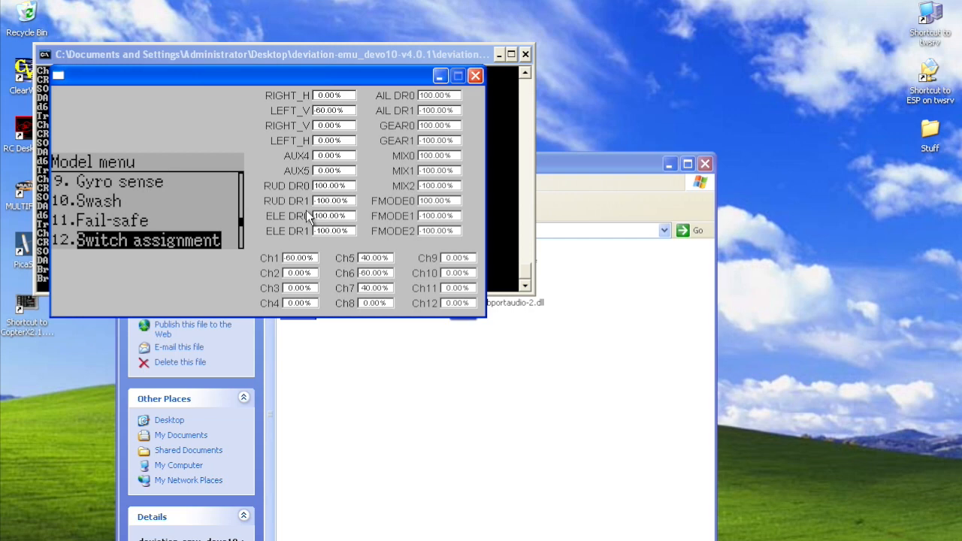
Open Timers and review the settings from Timer1 through Timer4
key(Down)
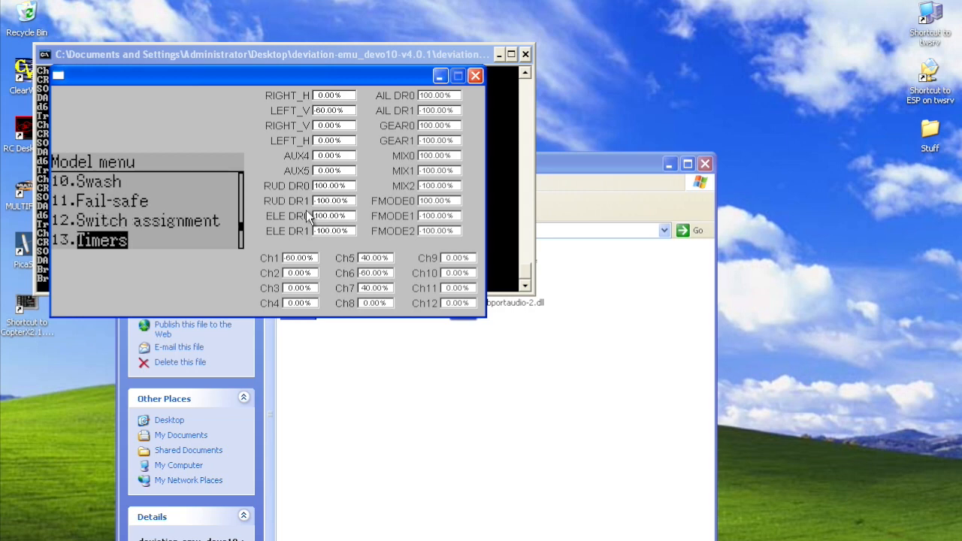
key(Return)
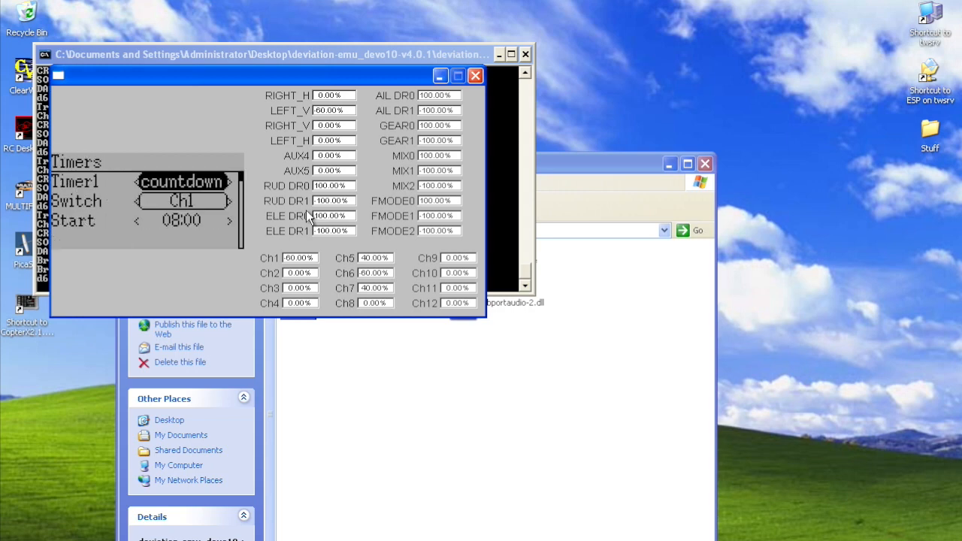
key(Down)
key(Down)
key(Down)
key(Down)
key(Down)
key(Down)
key(Down)
key(Down)
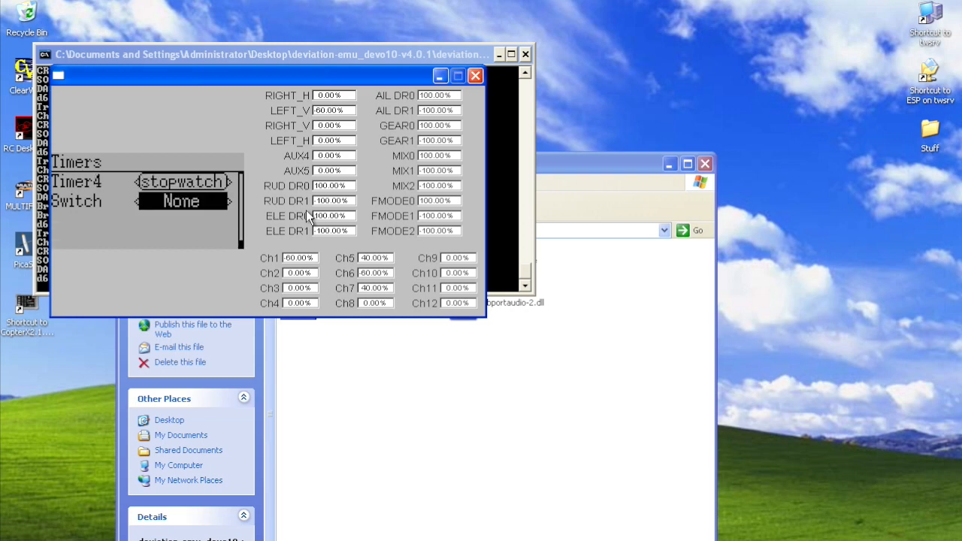
Go back over the timers and examine Timer2's switch and Timer1's start time and switch
key(Up)
key(Up)
key(Up)
key(Up)
key(Up)
key(Up)
key(Up)
key(Up)
key(Up)
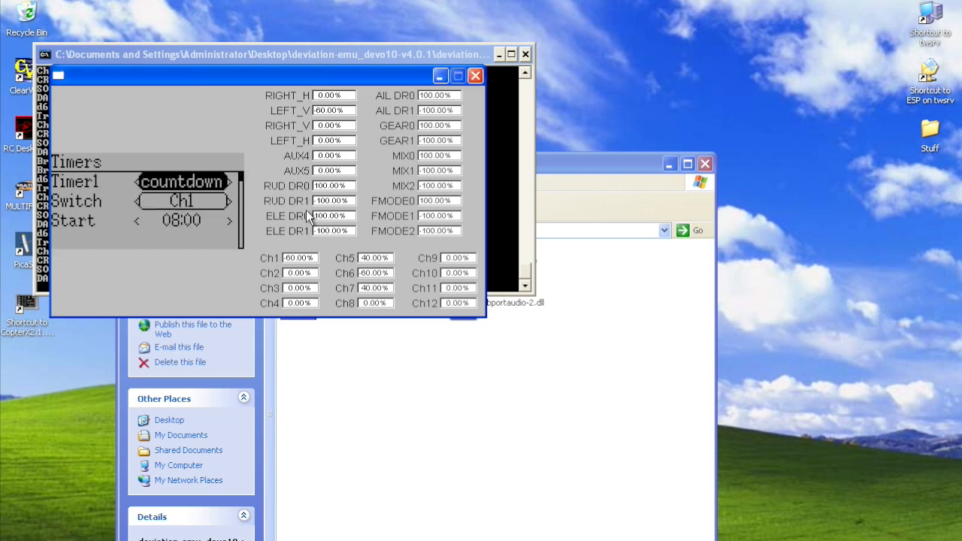
key(Up)
key(Up)
key(Up)
key(Up)
key(Up)
key(Up)
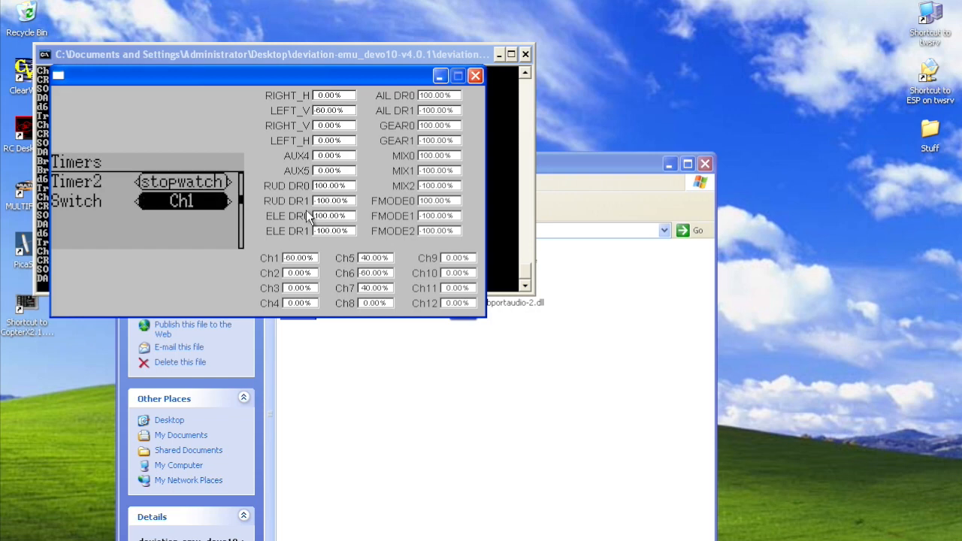
key(Up)
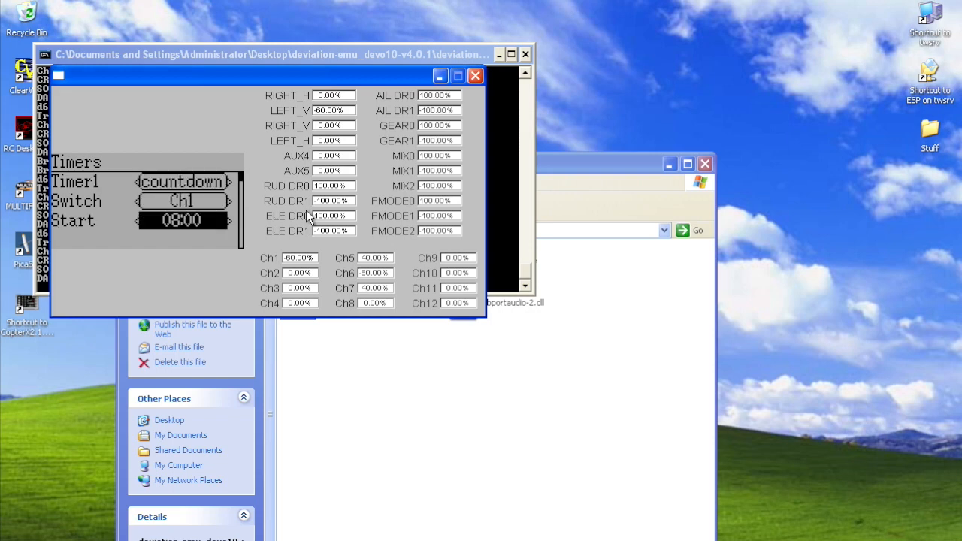
key(Up)
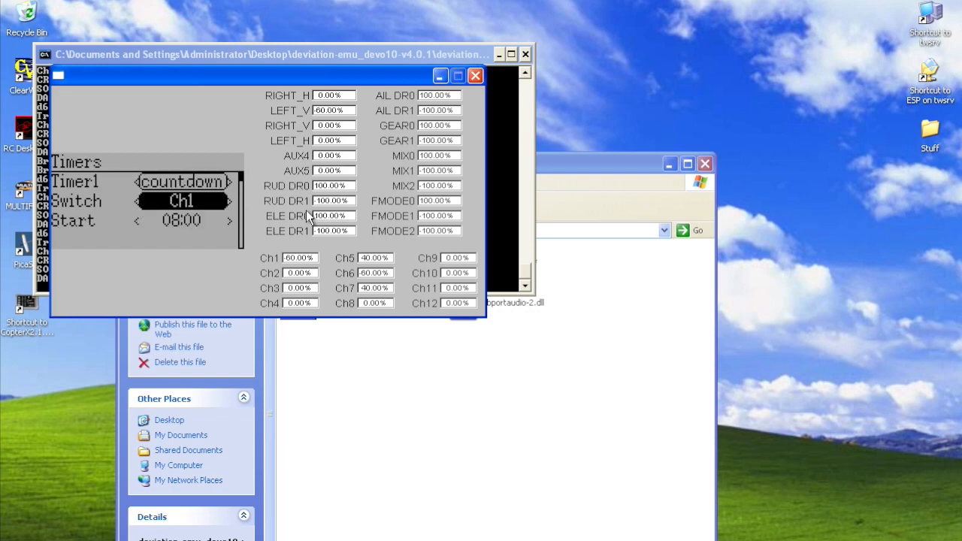
Try another switch and start time for Timer1, restoring them to Ch1 and 08:00
key(Left)
key(Right)
key(Down)
key(Right)
key(Left)
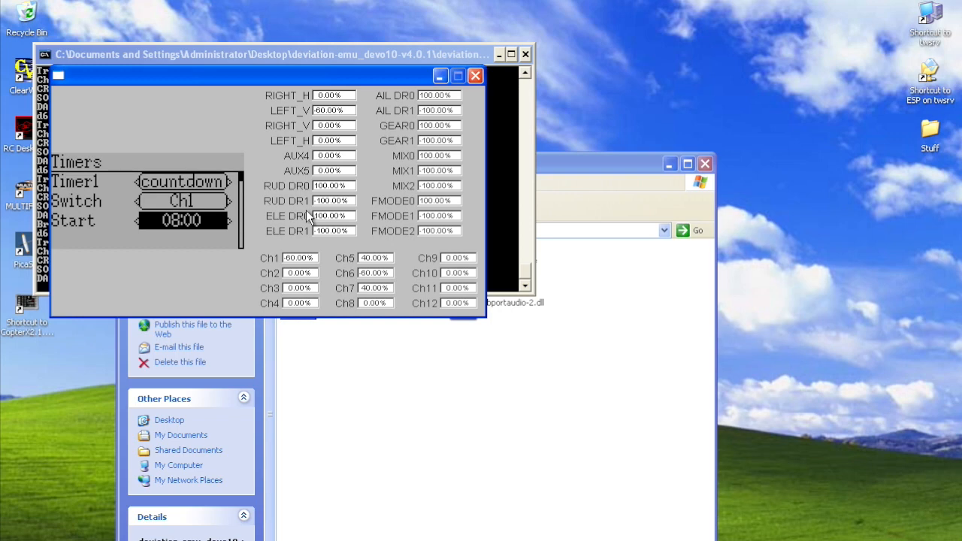
Recheck the Timer2 stopwatch settings and Timer1's switch, then return to the Model menu
key(Down)
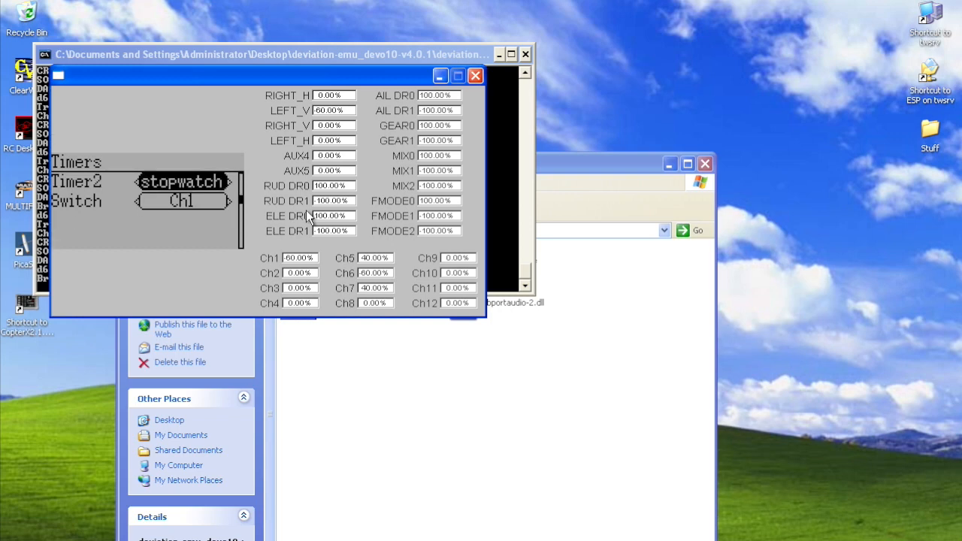
key(Down)
key(Up)
key(Up)
key(Up)
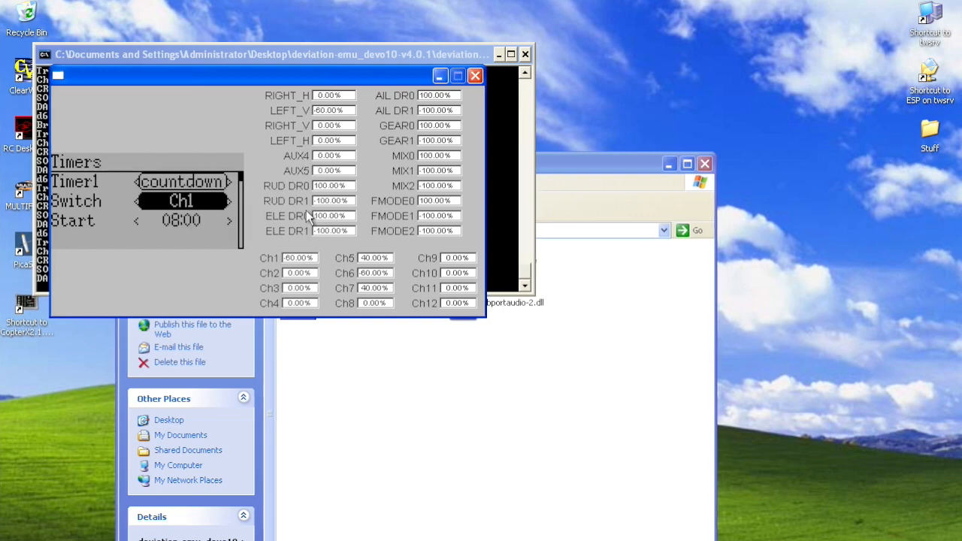
key(Escape)
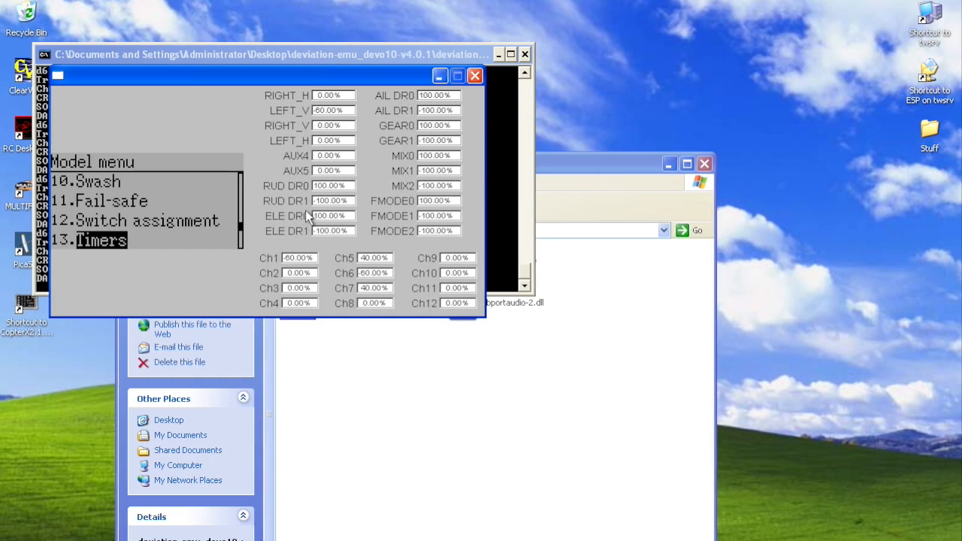
Open the Telemetry config page and return to the Model menu
key(Down)
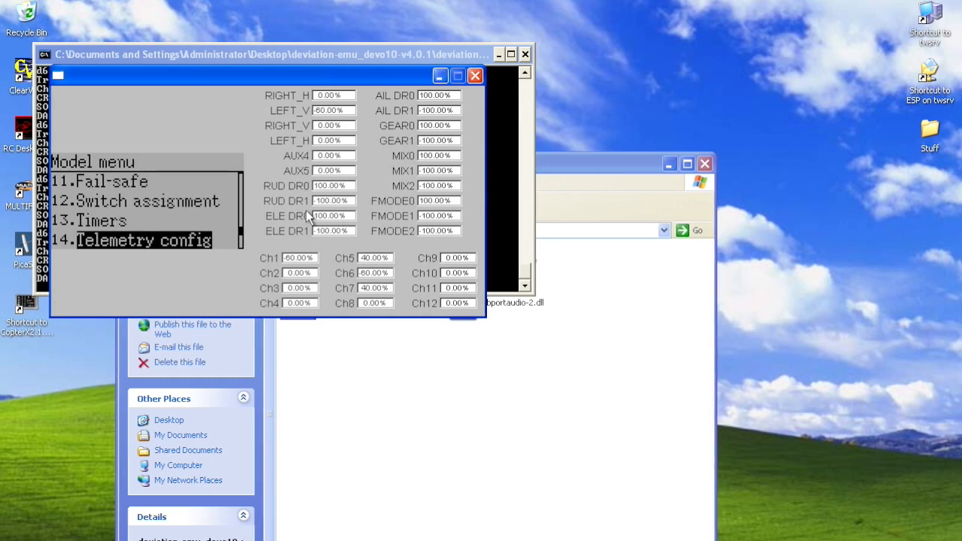
key(Return)
key(Escape)
Open Datalog, review its enable, rate, select and timer logging options, and leave the page
key(Down)
key(Return)
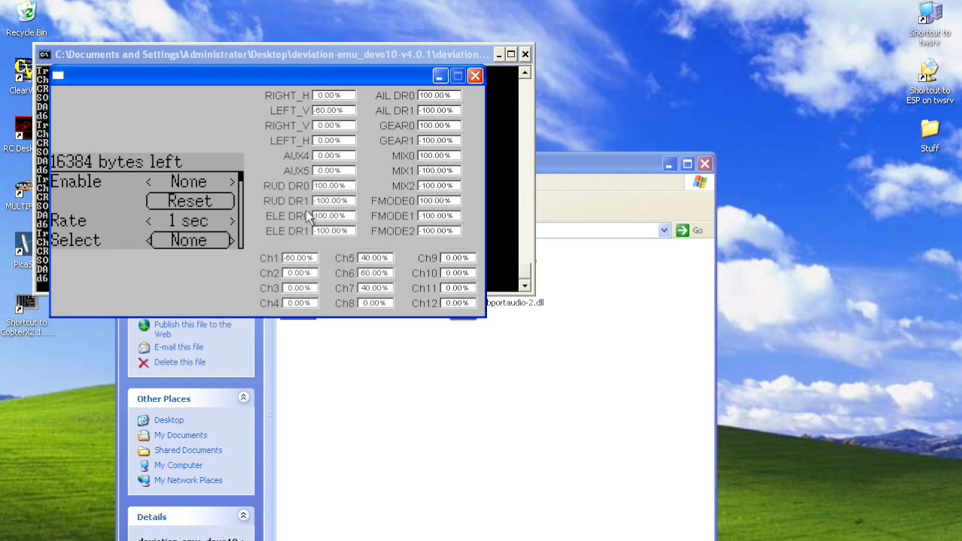
key(Down)
key(Down)
key(Down)
key(Down)
key(Down)
key(Down)
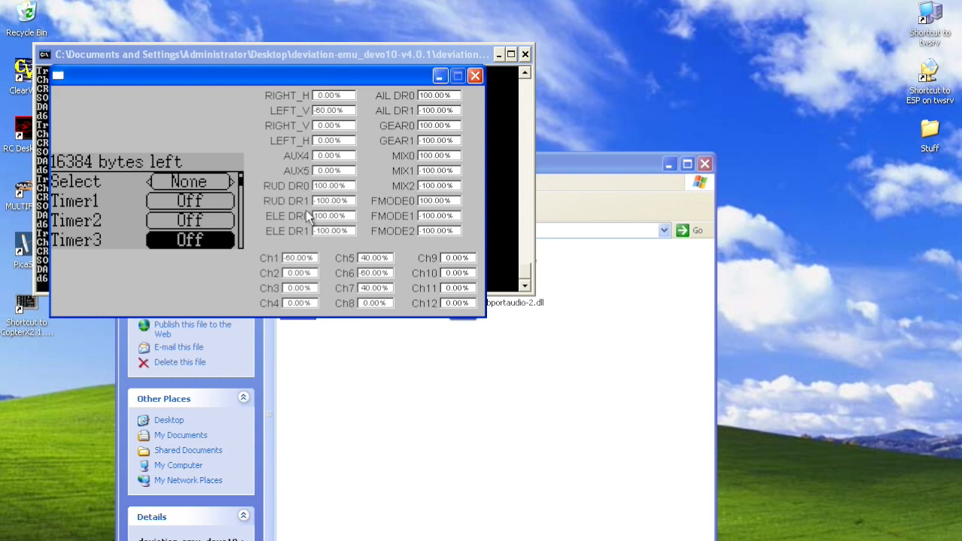
key(Escape)
Open Main page config and review the box, toggle and trimbar assignments, then return to the Model menu
key(Down)
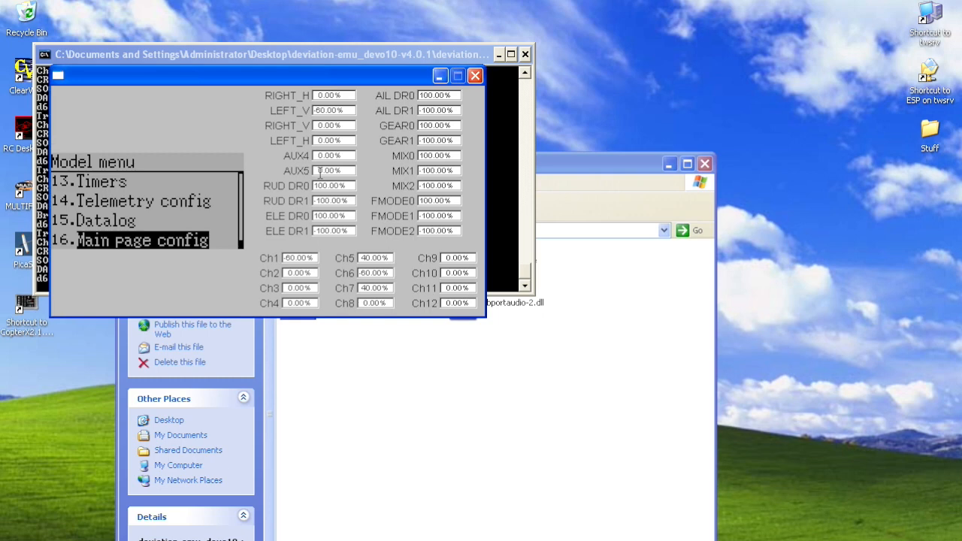
key(Return)
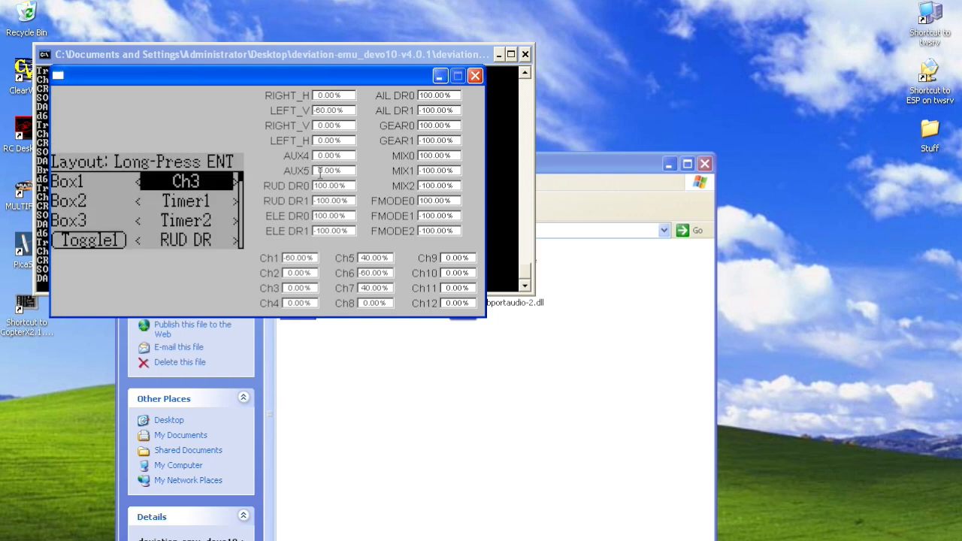
key(Down)
key(Down)
key(Down)
key(Down)
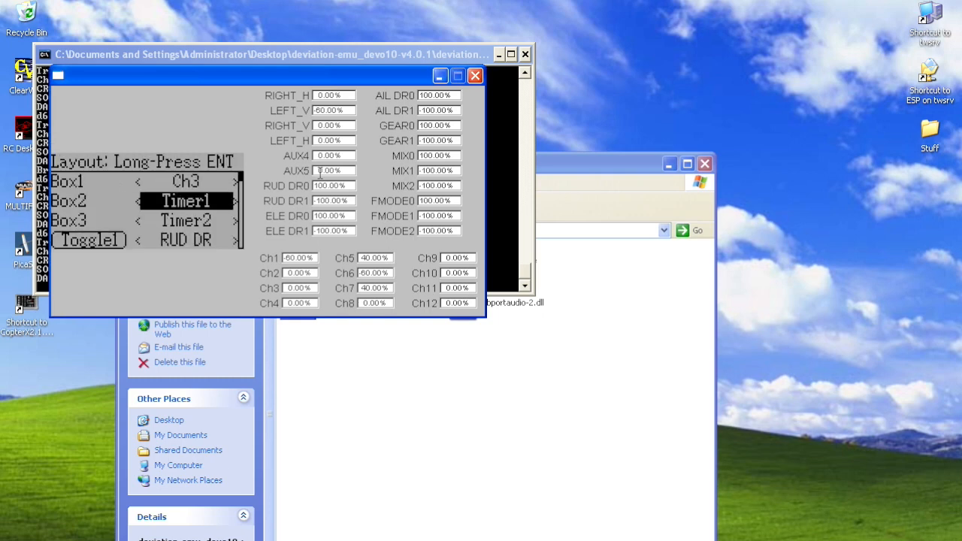
key(Down)
key(Down)
key(Down)
key(Down)
key(Down)
key(Down)
key(Down)
key(Down)
key(Down)
key(Down)
key(Down)
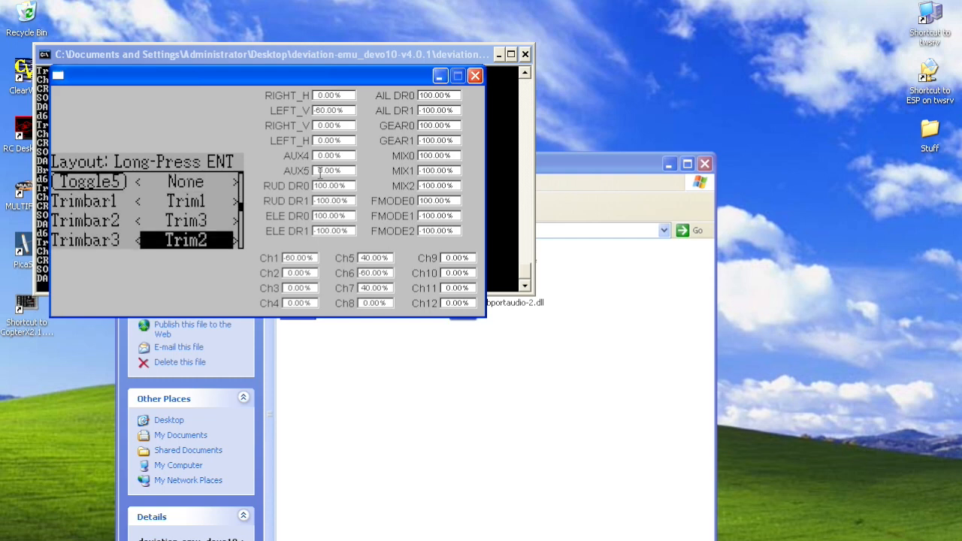
key(Escape)
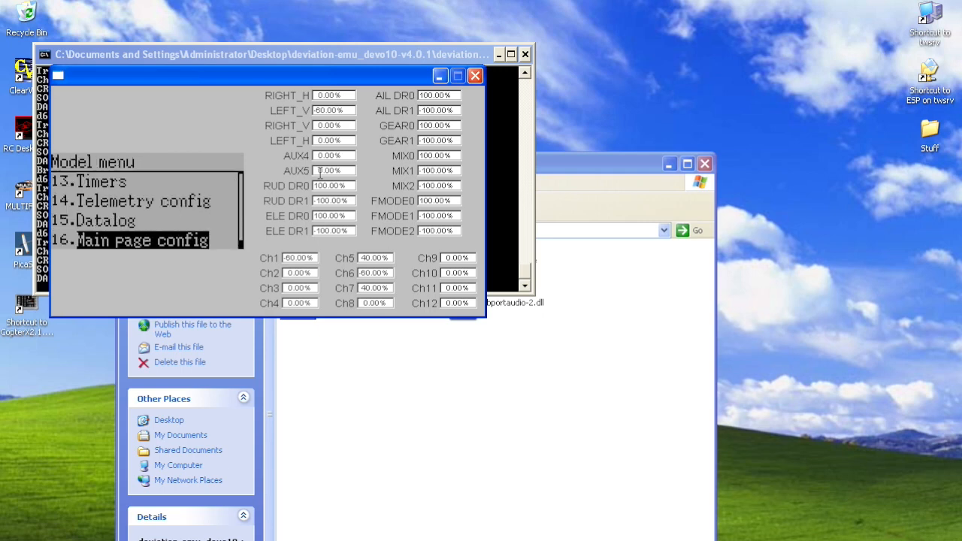
Return to the main screen and flip the RUD DR and ELE DR switches to position 1
key(Escape)
key(Escape)
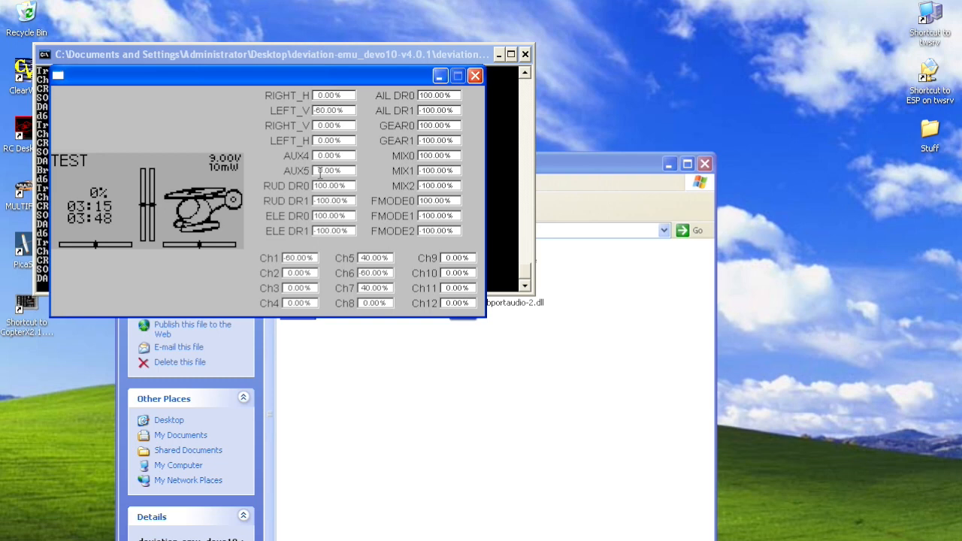
key(z)
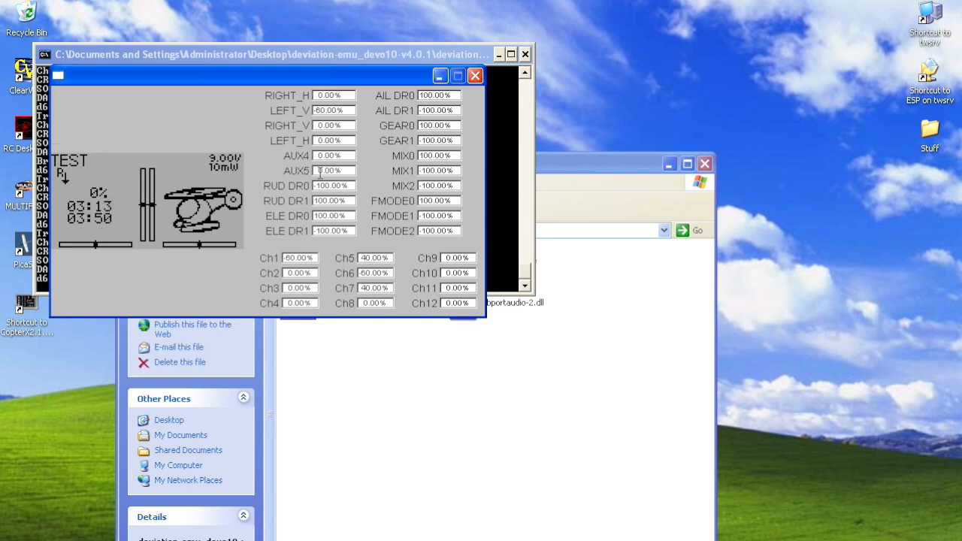
key(x)
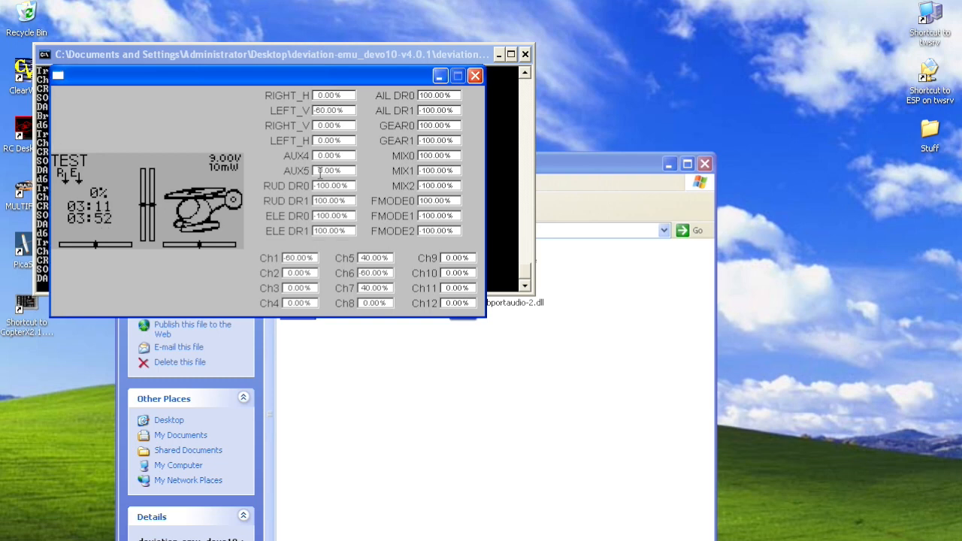
Flip the RUD DR and ELE DR switches back to position 0 and open the Model menu
key(x)
key(z)
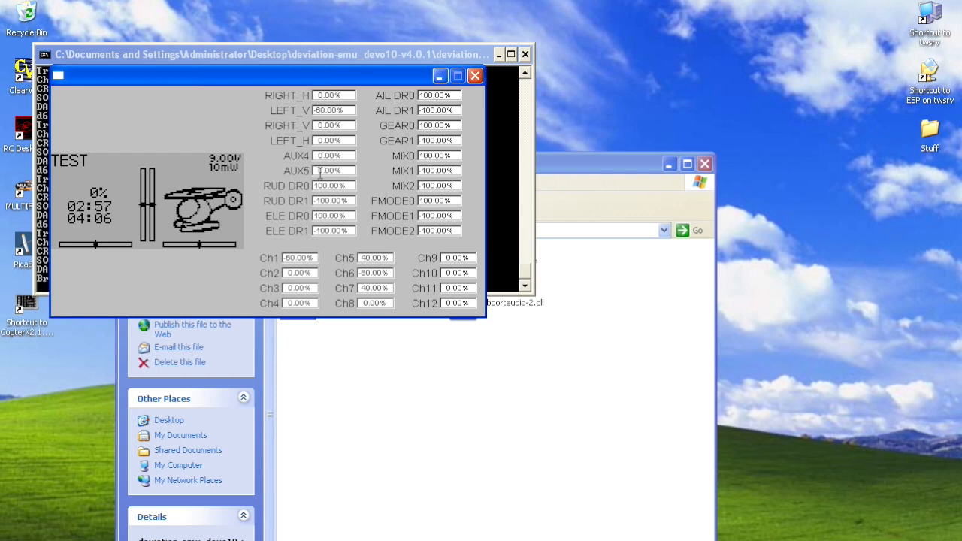
key(Return)
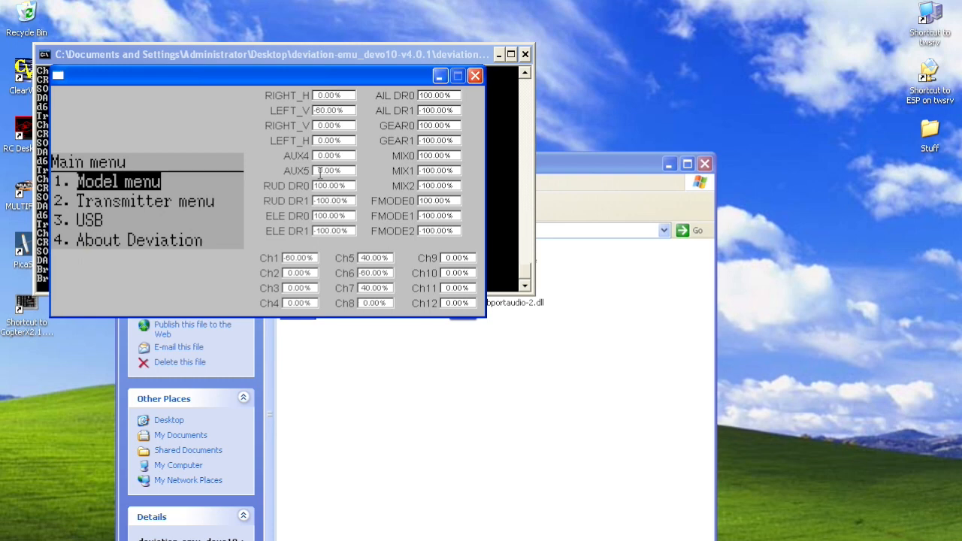
key(Return)
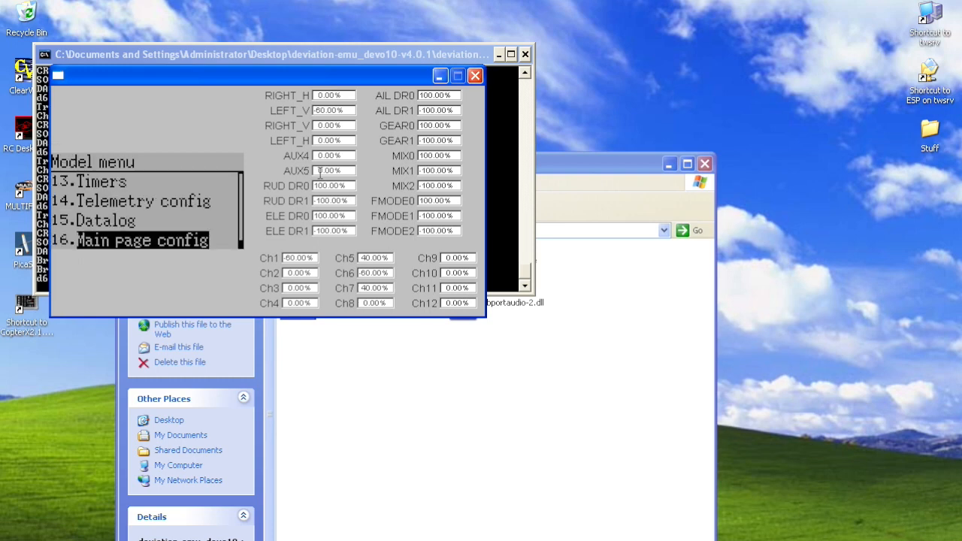
Open the D/R & Exp page from the Model menu
key(Up)
key(Up)
key(Up)
key(Up)
key(Up)
key(Up)
key(Up)
key(Up)
key(Up)
key(Up)
key(Up)
key(Up)
key(Up)
key(Up)
key(Up)
key(Up)
key(Down)
key(Down)
key(Down)
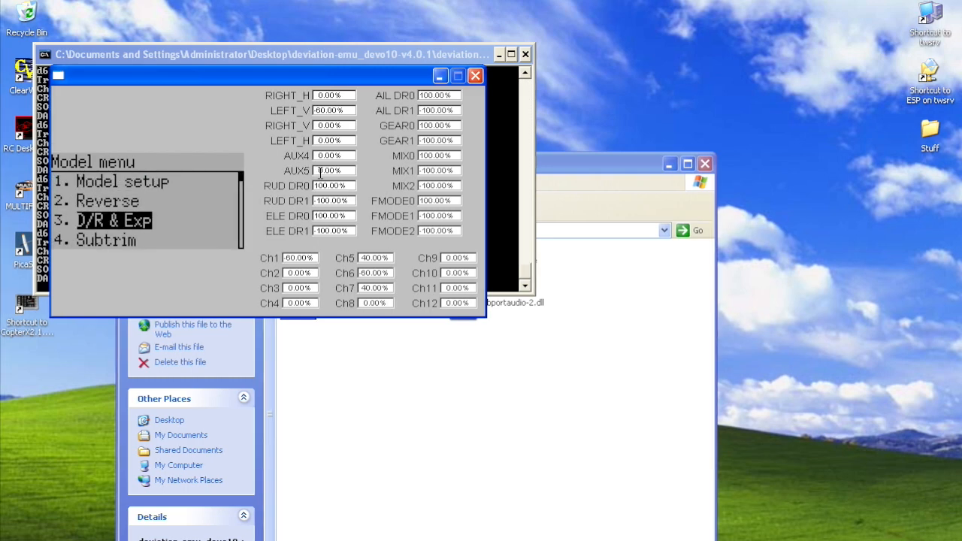
key(Return)
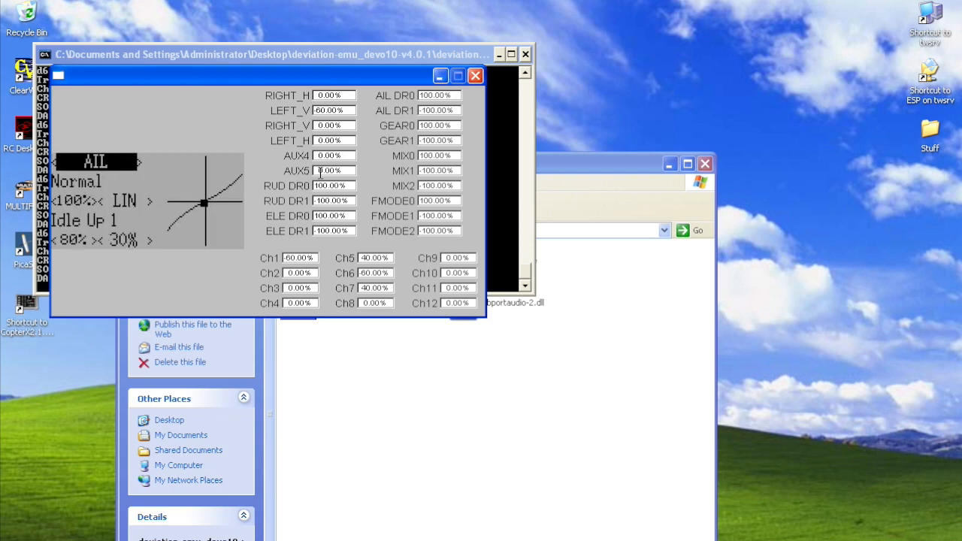
Cycle through the D/R & Exp channels and return to AIL
key(Right)
key(Right)
key(Right)
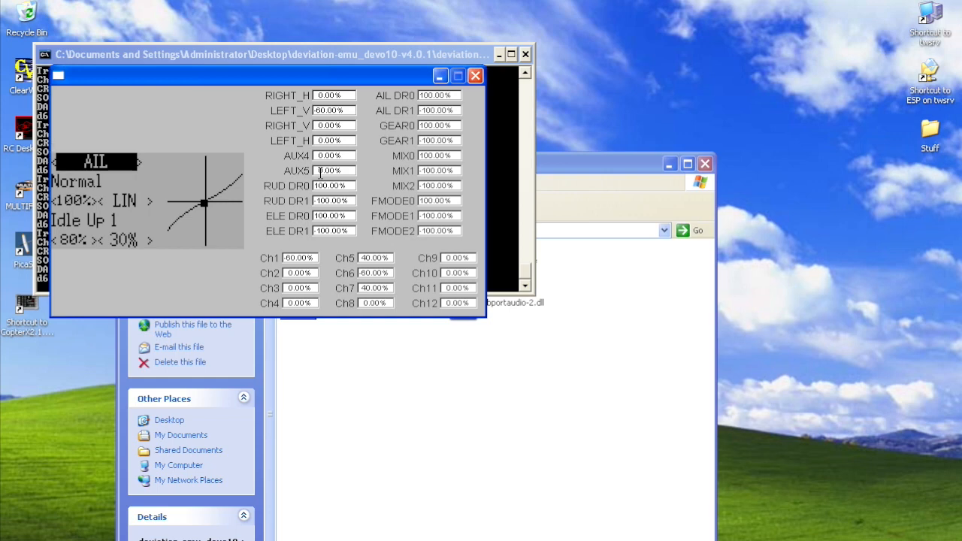
Try lowering the AIL rate for Normal mode and restore it to 100%
key(Down)
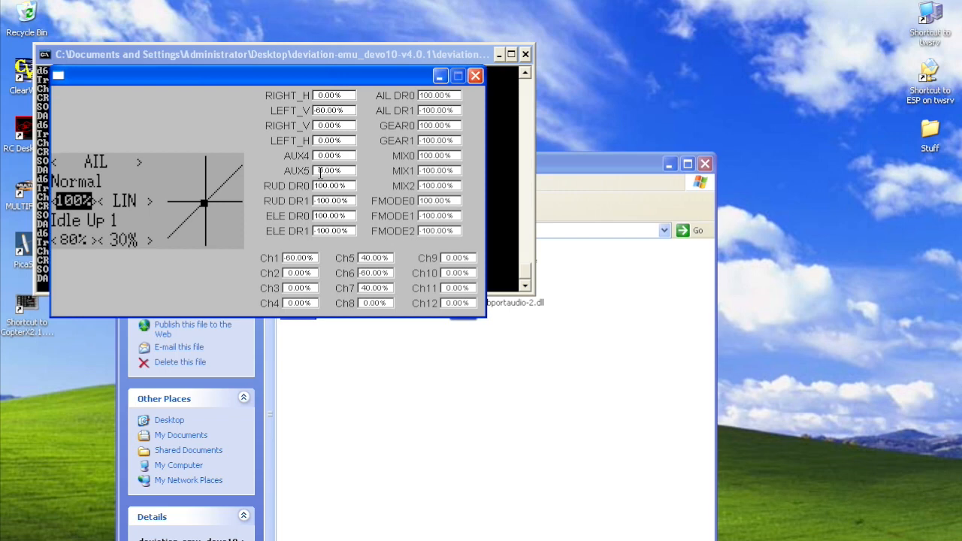
key(Left)
key(Left)
key(Left)
key(Right)
key(Right)
key(Right)
Try exponential values such as 5% for AIL in Normal mode and set it back to LIN
key(Down)
key(Right)
key(Right)
key(Right)
key(Right)
key(Right)
key(Right)
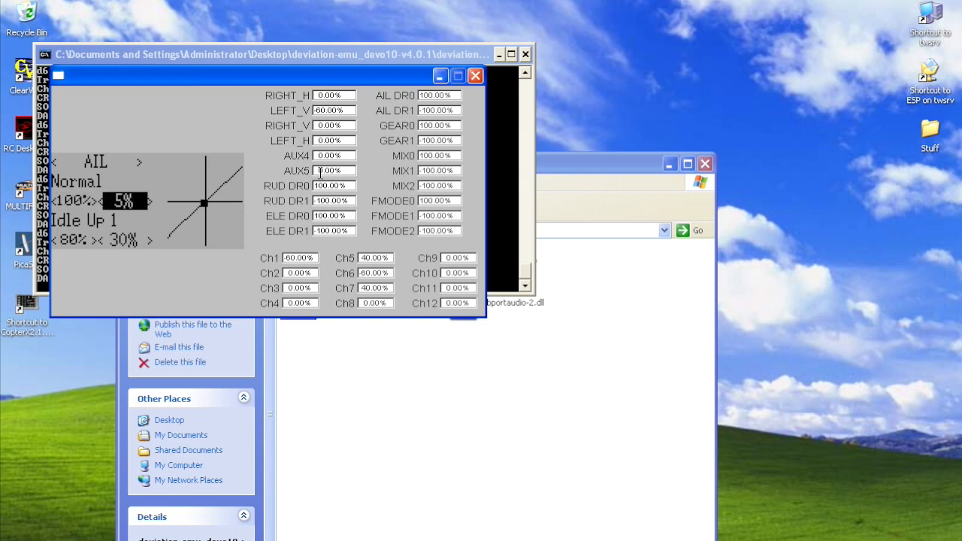
key(Right)
key(Right)
key(Right)
key(Left)
key(Left)
key(Left)
key(Left)
key(Left)
key(Left)
key(Left)
key(Left)
key(Left)
key(Left)
Compare the AIL curves for Normal and Idle Up 1, cycle through the channels again, and leave D/R & Exp
key(Down)
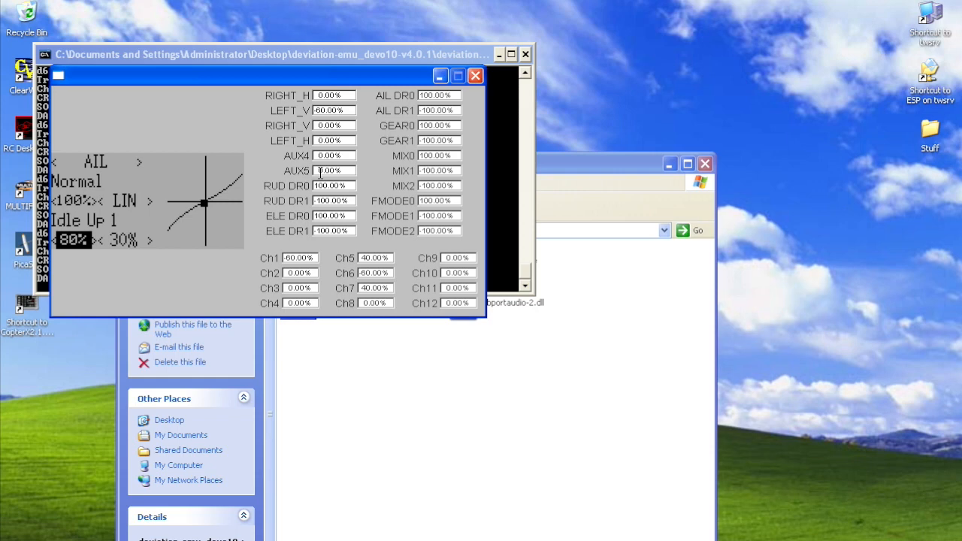
key(Up)
key(Up)
key(Up)
key(Right)
key(Left)
key(Right)
key(Right)
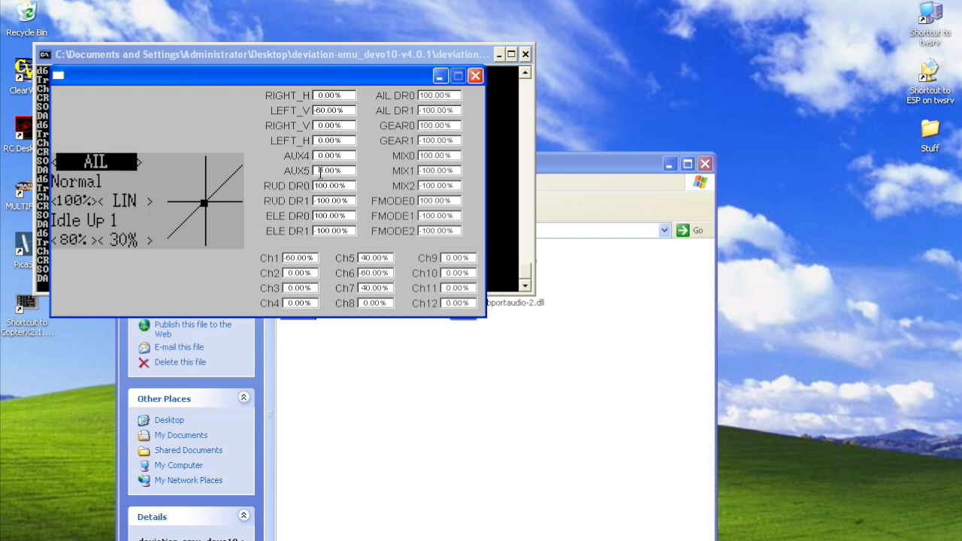
key(Down)
key(Down)
key(Down)
key(Down)
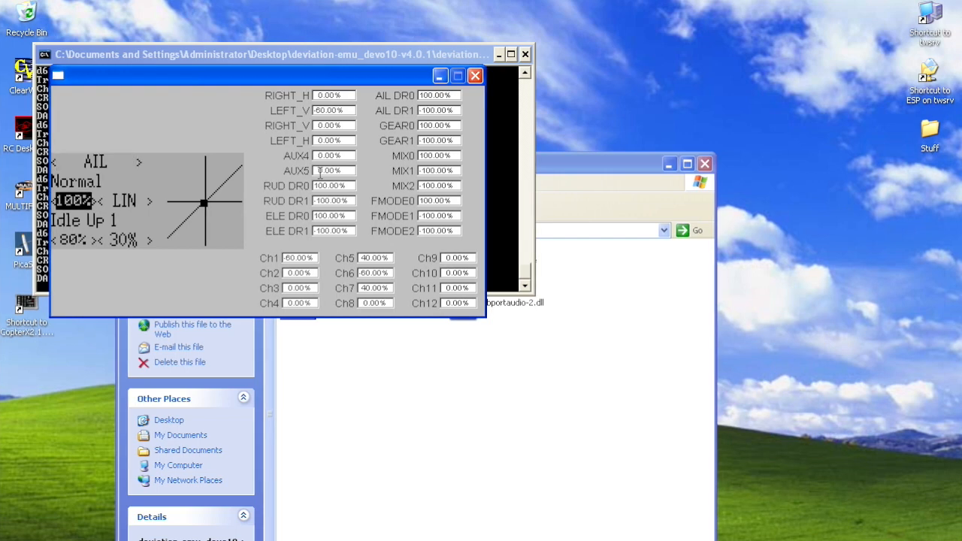
key(Down)
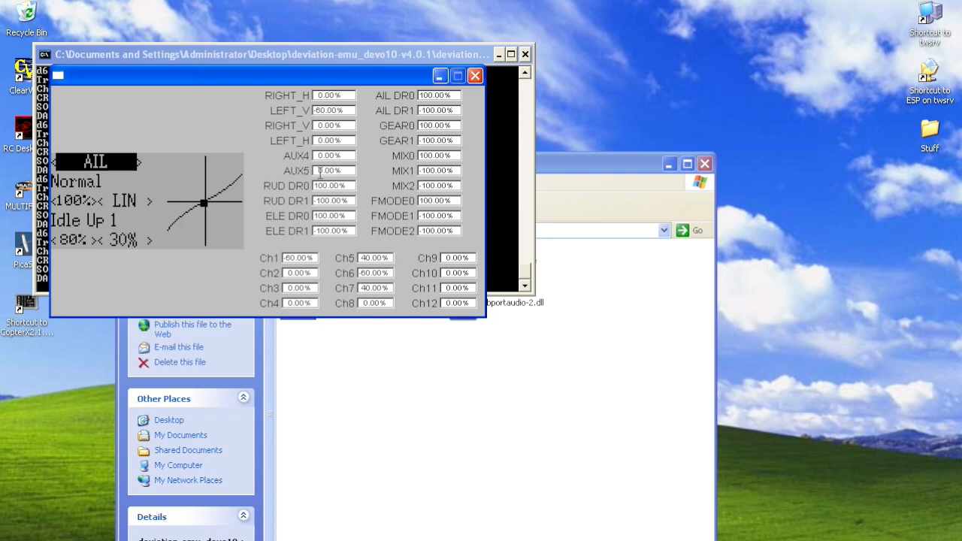
key(Escape)
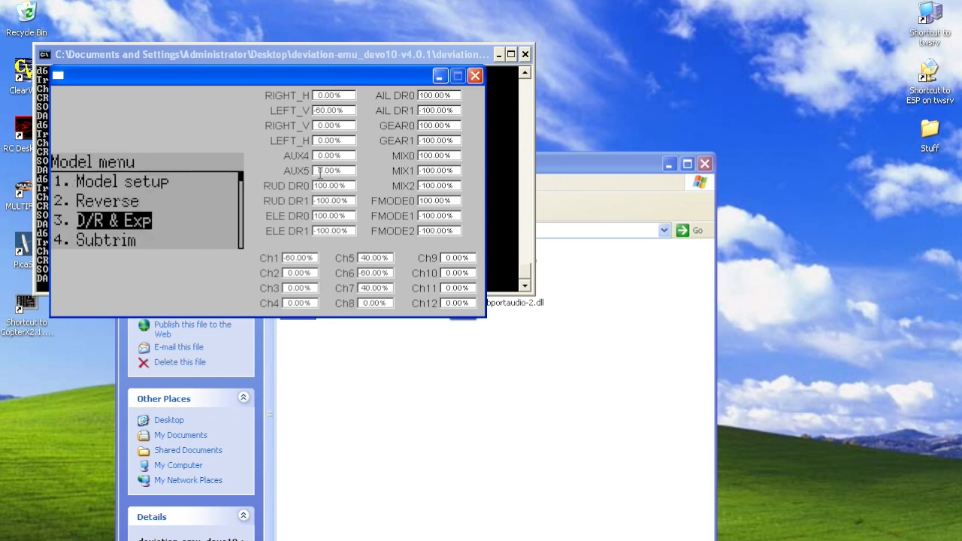
Open the Switch assignment page from the Model menu
key(Down)
key(Down)
key(Down)
key(Down)
key(Down)
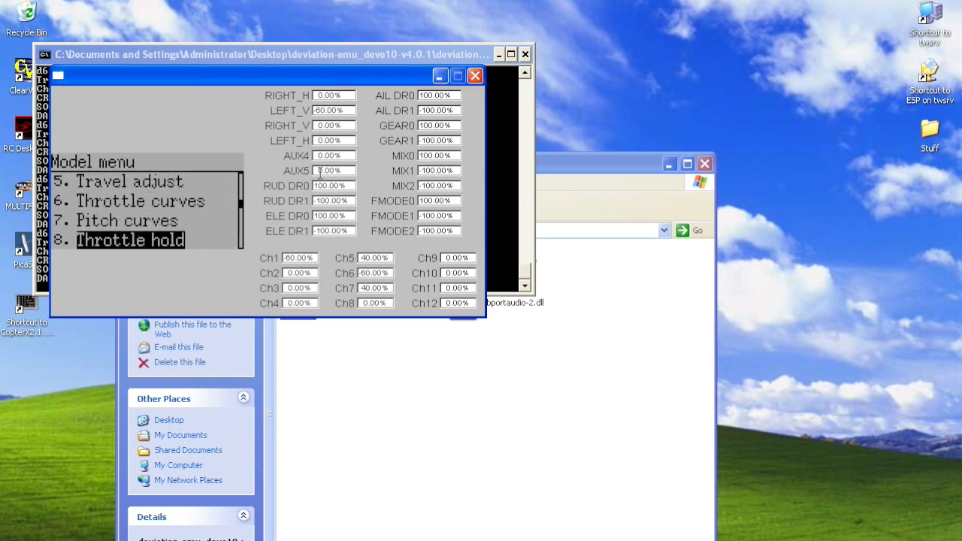
key(Down)
key(Down)
key(Down)
key(Down)
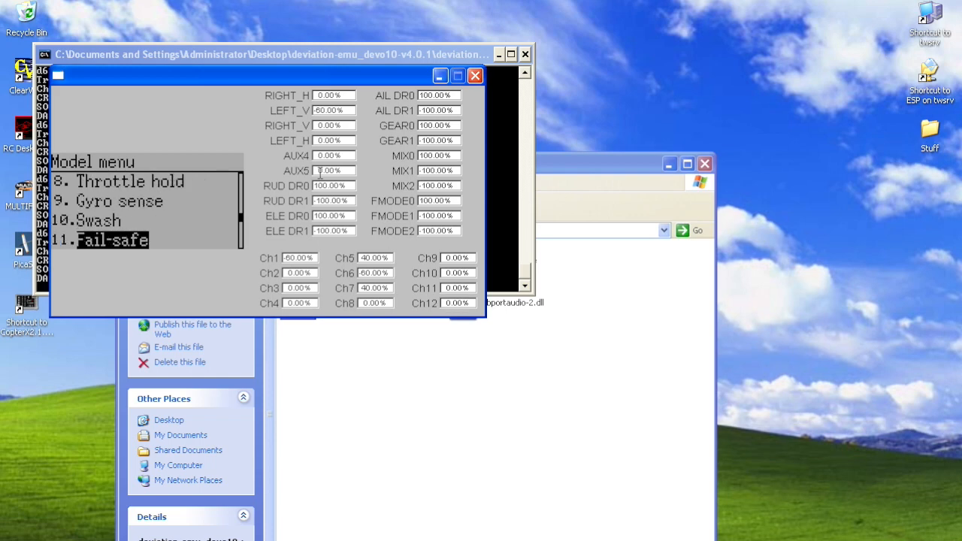
key(Return)
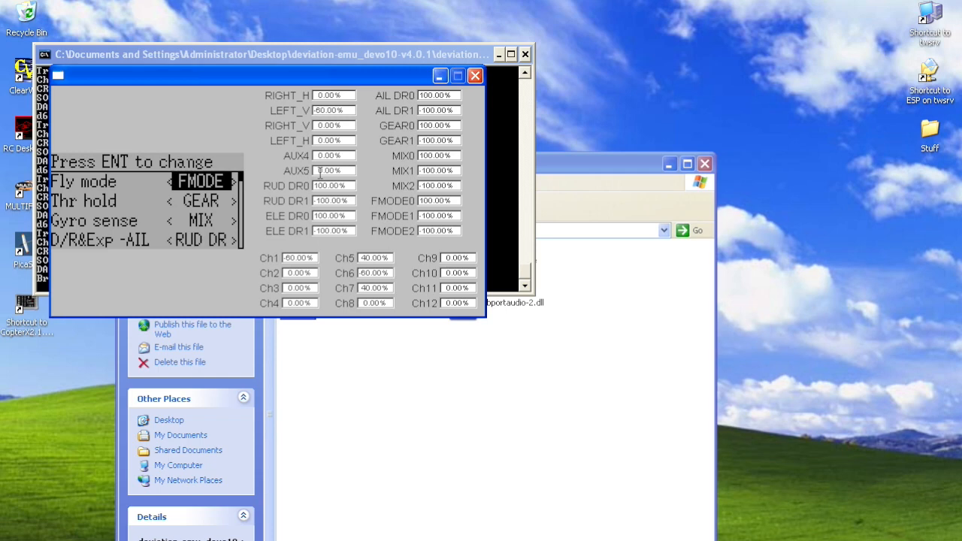
Review the switches assigned to Thr hold, Gyro sense and the D/R&Exp functions
key(Down)
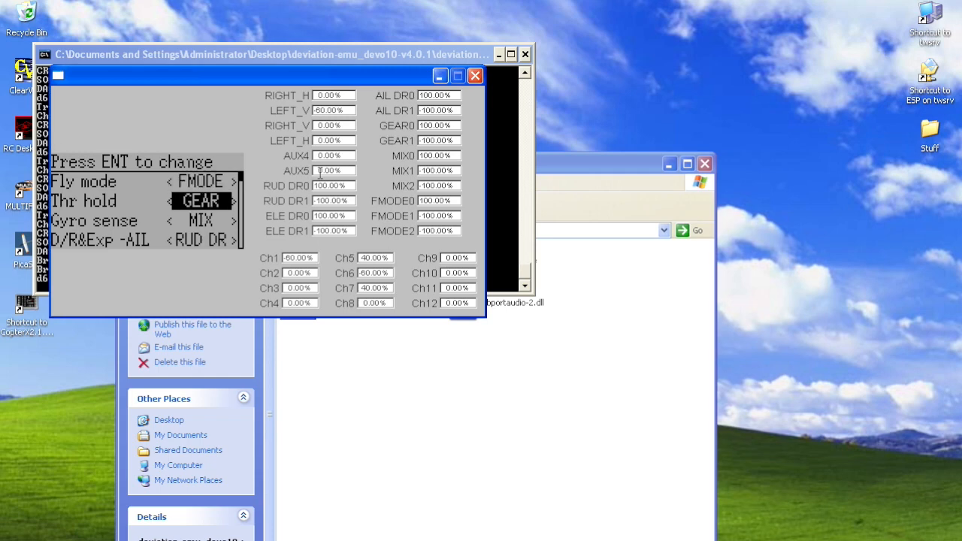
key(Down)
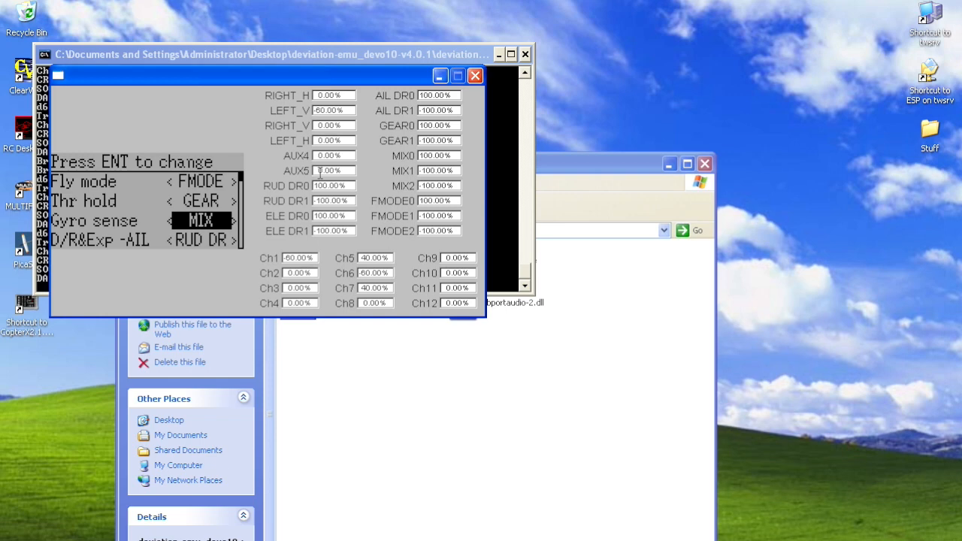
key(Down)
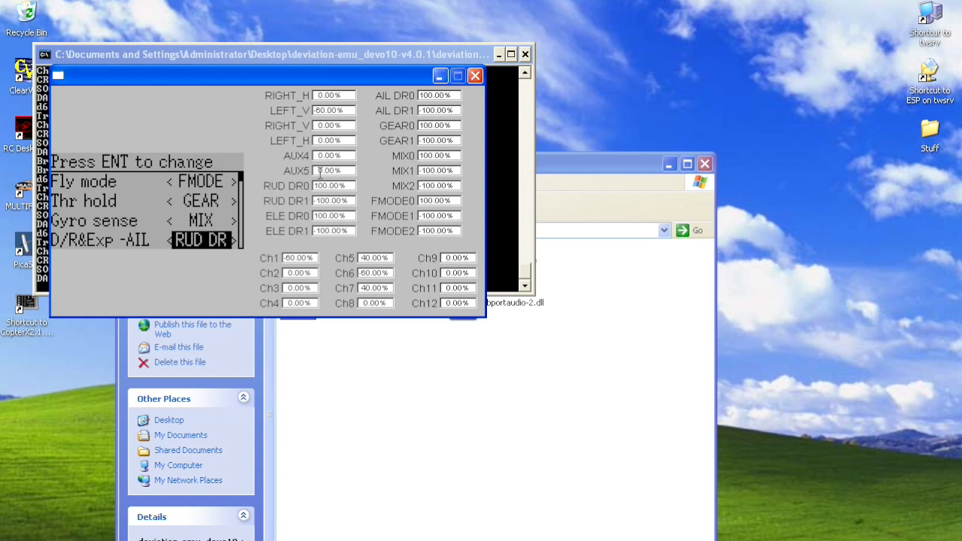
key(Down)
key(Down)
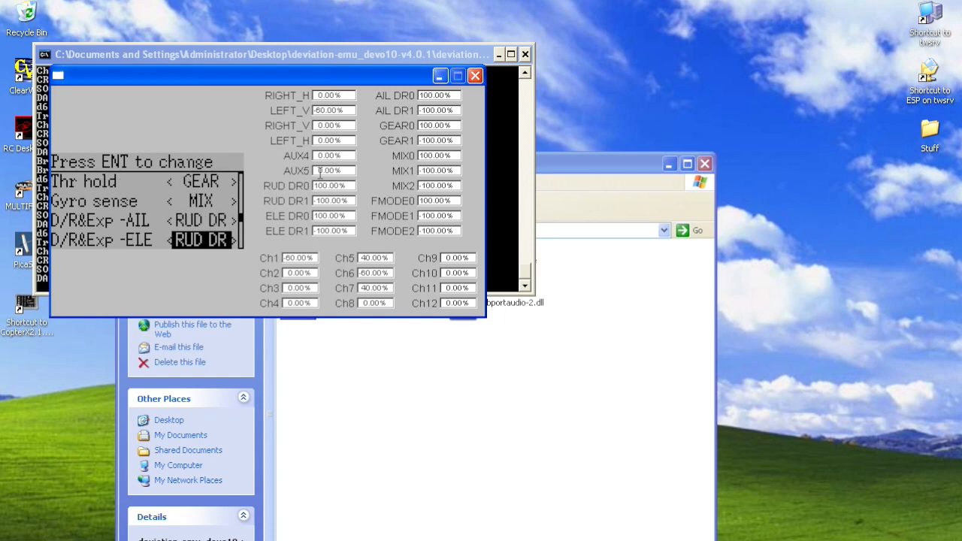
Assign D/R&Exp-AIL to the AIL DR switch and D/R&Exp-ELE to the ELE DR switch
key(Up)
key(Up)
key(Left)
key(Left)
key(Down)
key(Left)
key(Left)
key(Right)
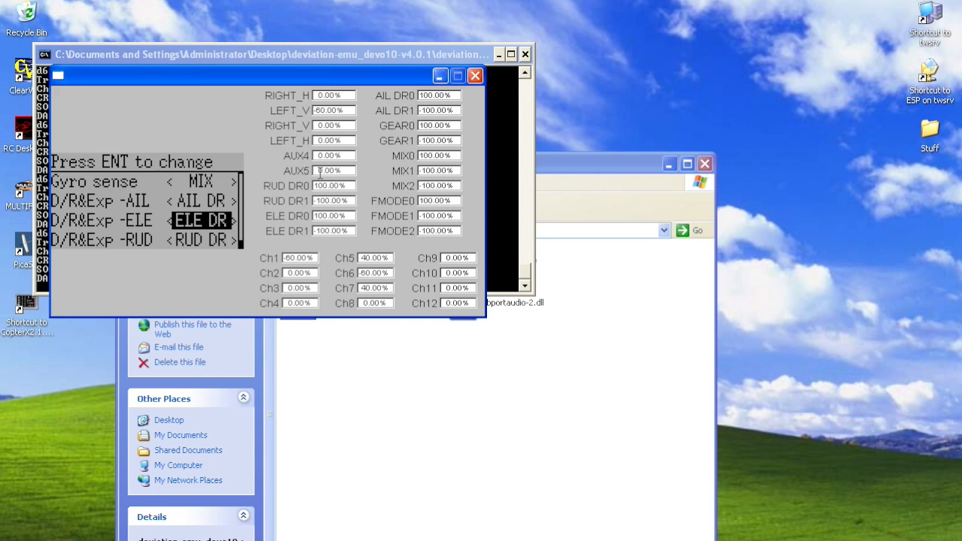
Set the D/R&Exp-ELE and D/R&Exp-AIL assignments back to the RUD DR switch
key(Right)
key(Up)
key(Right)
key(Right)
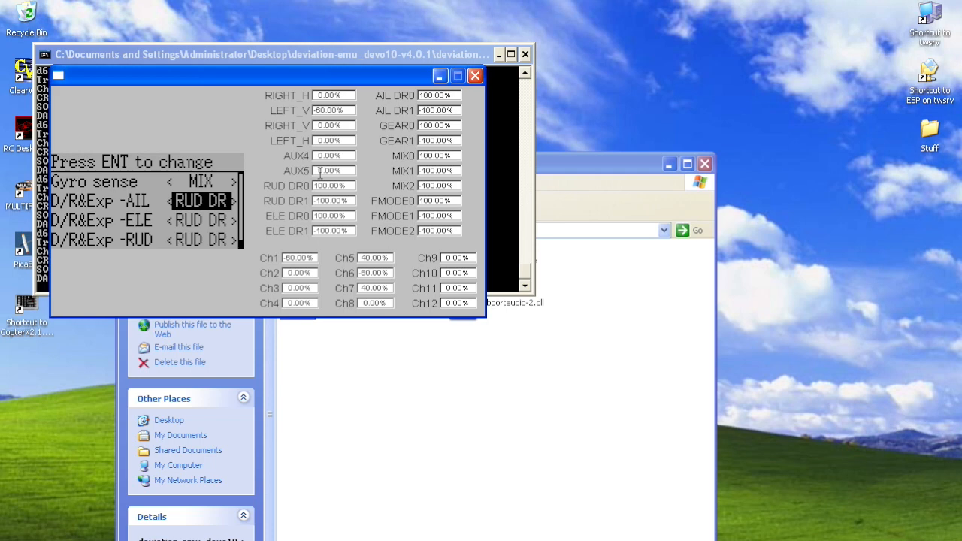
Assign D/R&Exp-AIL to the FMODE switch and return to the Model menu
key(Right)
key(Right)
key(Right)
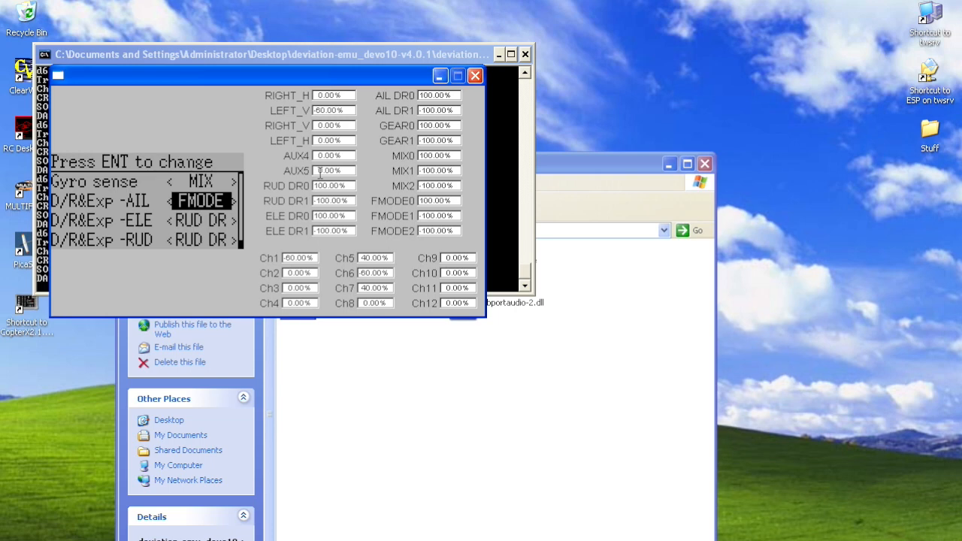
key(Escape)
Reopen the D/R & Exp page for the AIL channel
key(Up)
key(Up)
key(Up)
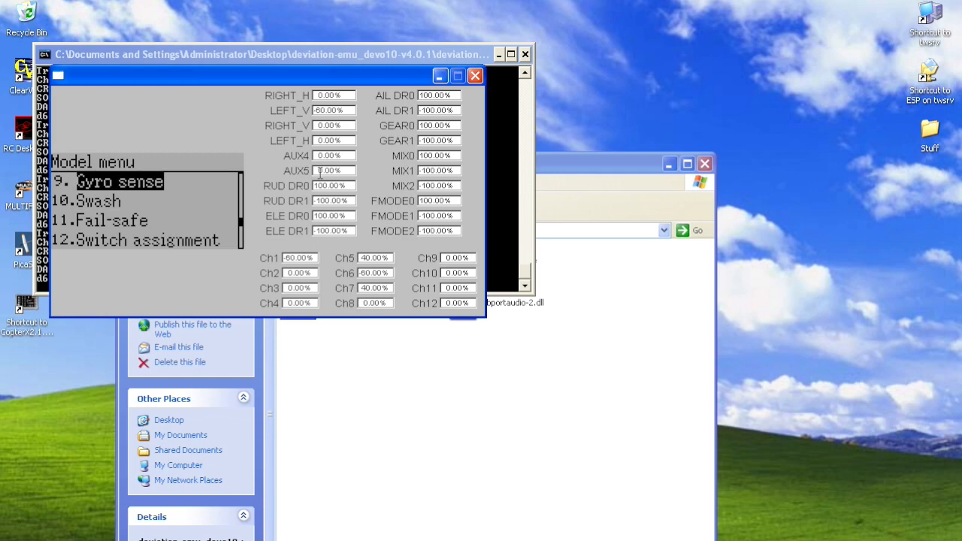
key(Up)
key(Up)
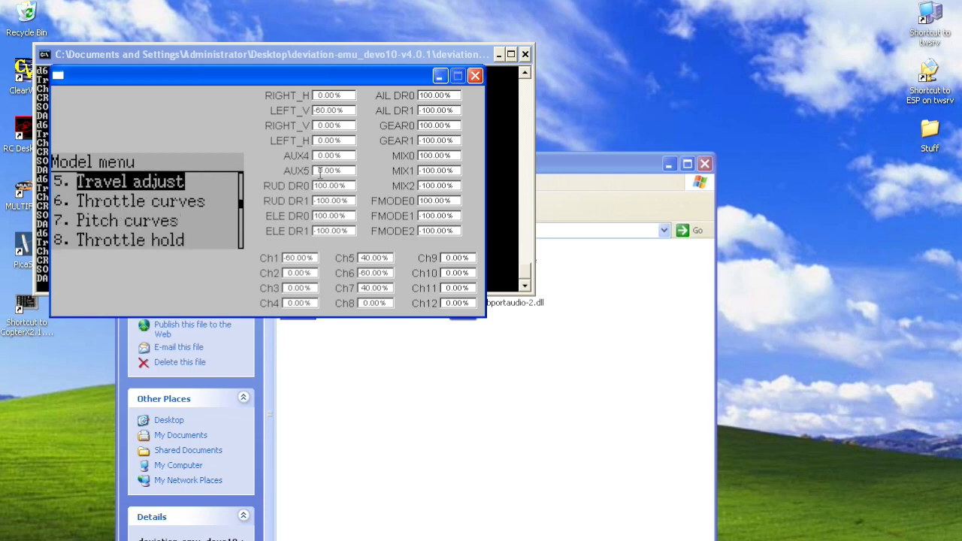
key(Up)
key(Up)
key(Return)
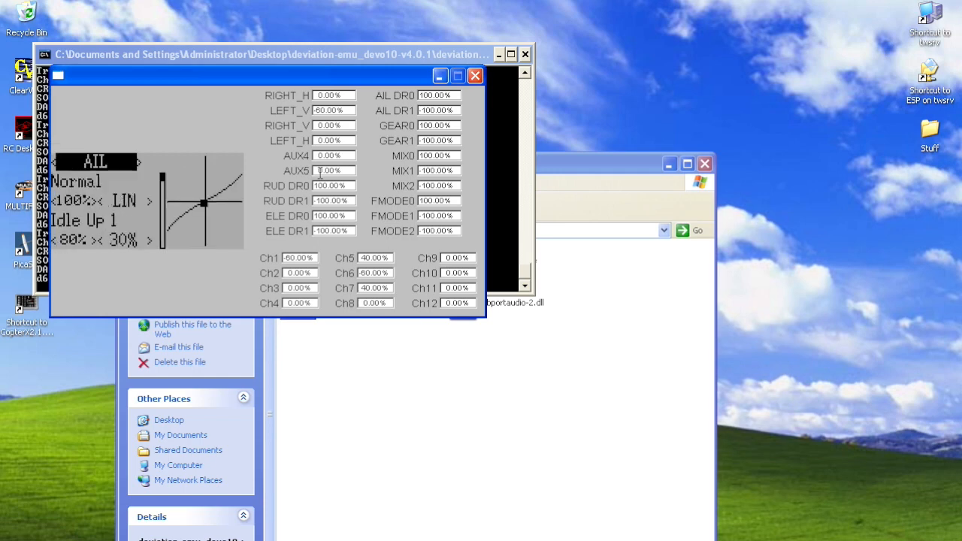
Review AIL's Normal, Idle Up 1 and Idle Up 2 rate and expo settings, and leave the page
key(Down)
key(Down)
key(Down)
key(Down)
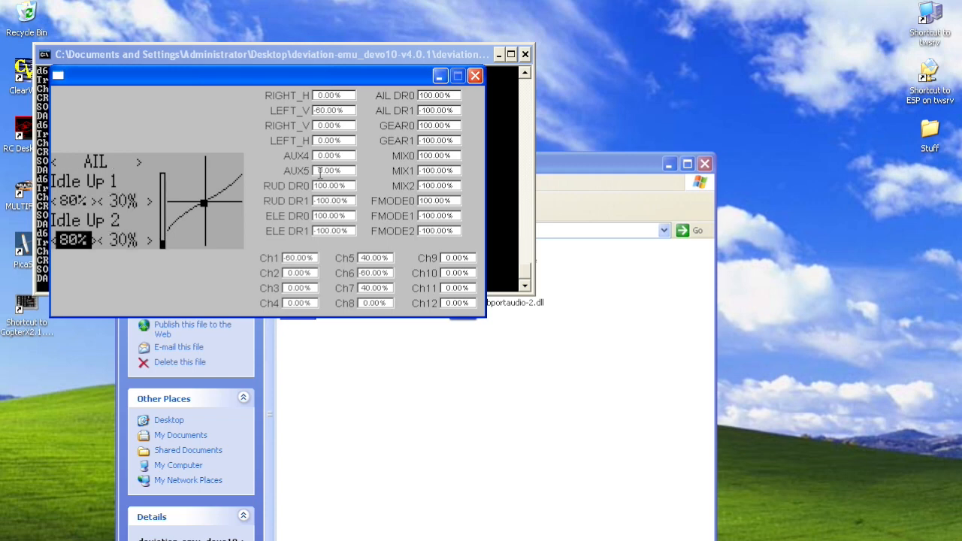
key(Up)
key(Up)
key(Up)
key(Up)
key(Up)
key(Up)
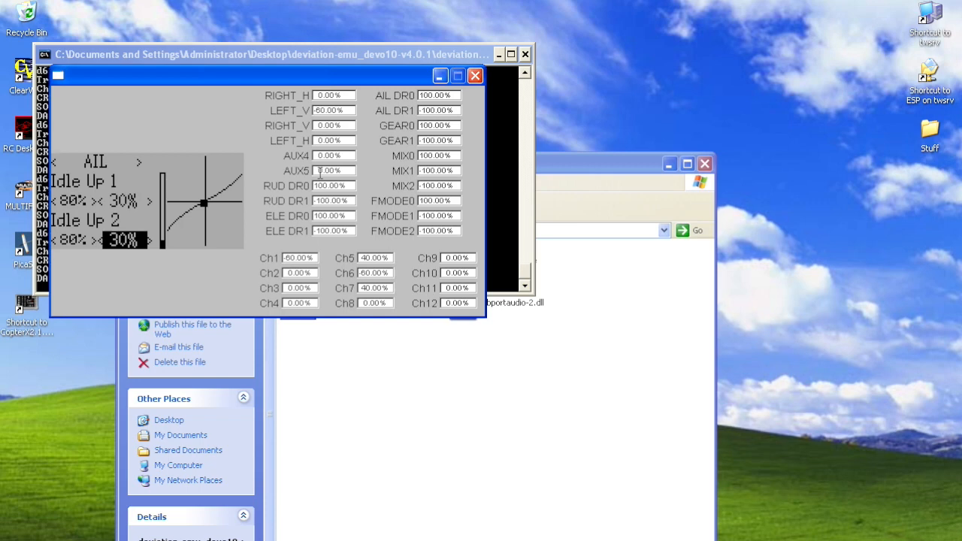
key(Escape)
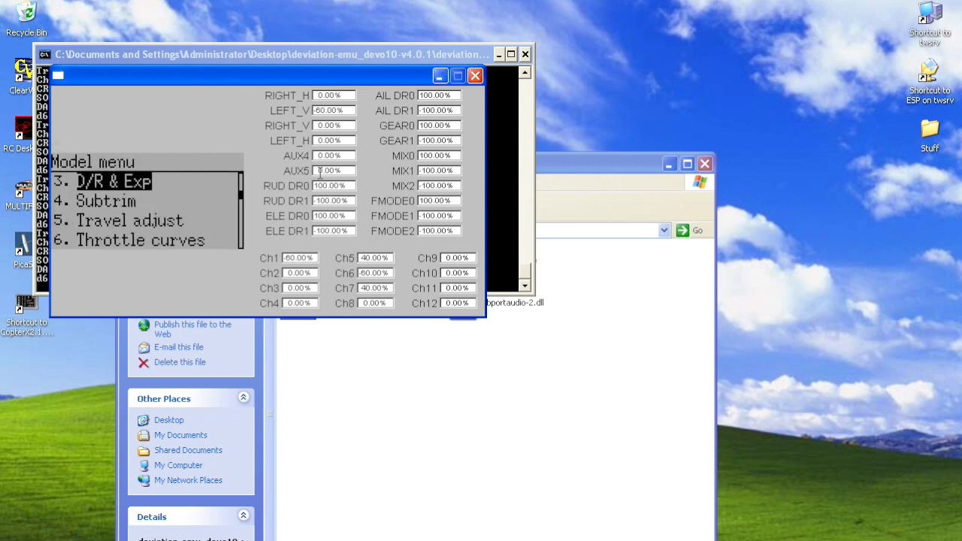
Open Switch assignment and set D/R&Exp-AIL back to the RUD DR switch
key(Down)
key(Down)
key(Down)
key(Down)
key(Down)
key(Down)
key(Down)
key(Down)
key(Down)
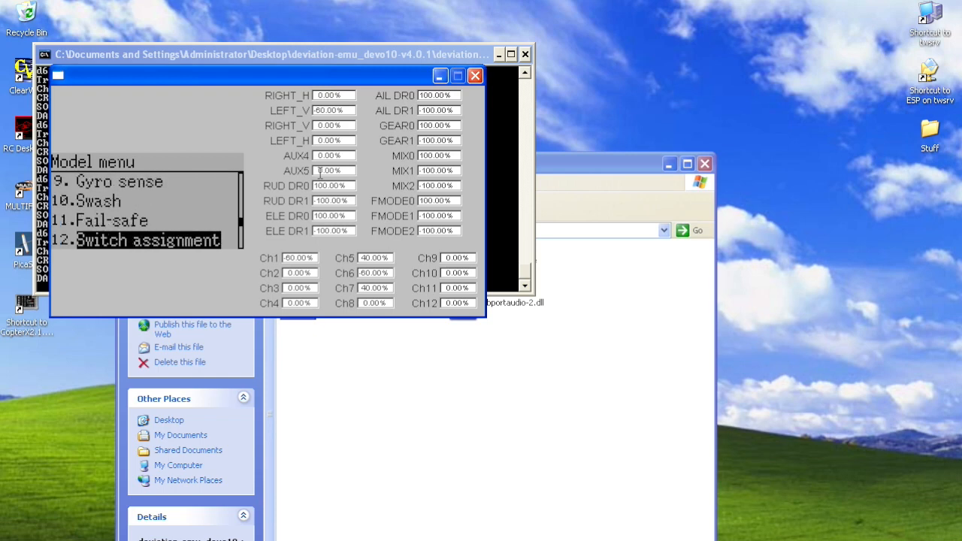
key(Return)
key(Down)
key(Down)
key(Down)
key(Down)
key(Down)
key(Up)
key(Up)
key(Right)
key(Right)
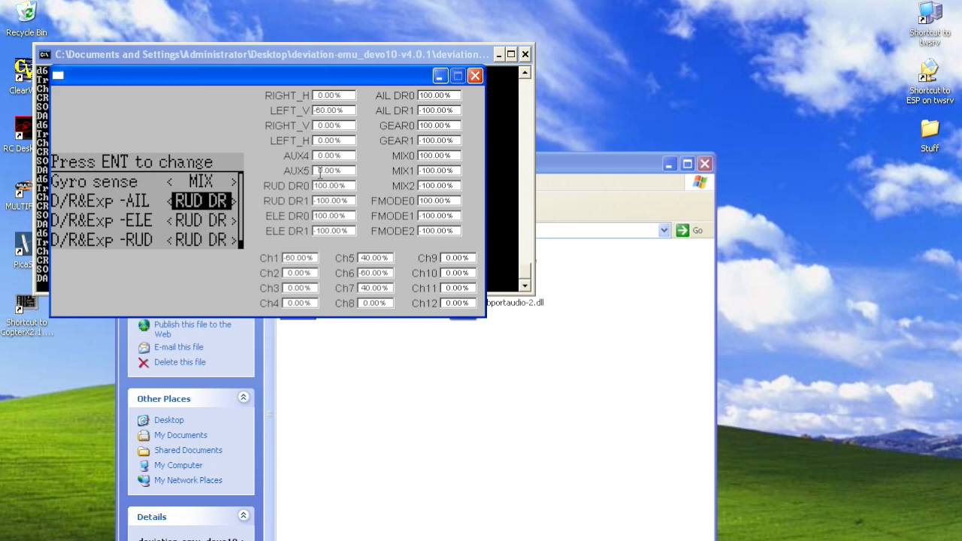
Leave Switch assignment and return to the main screen
key(Escape)
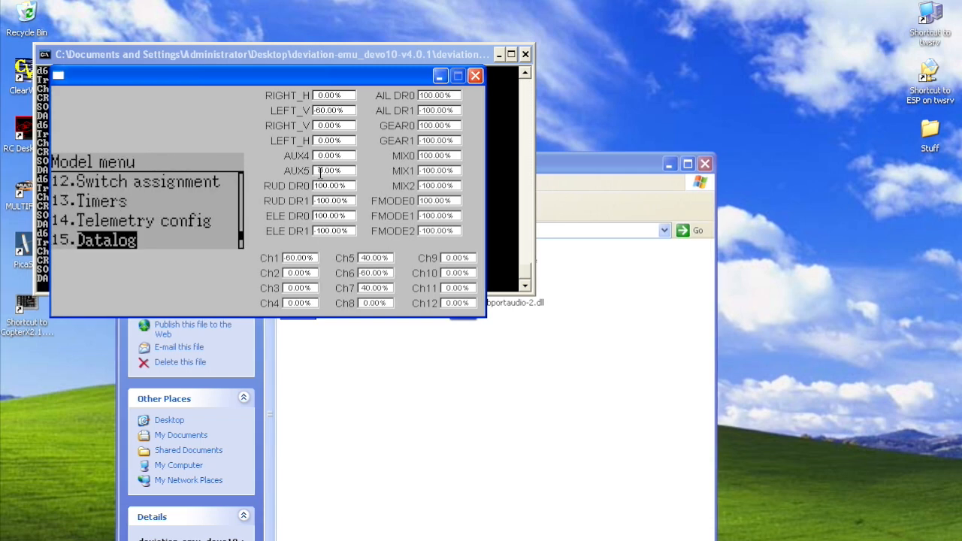
key(Escape)
key(Escape)
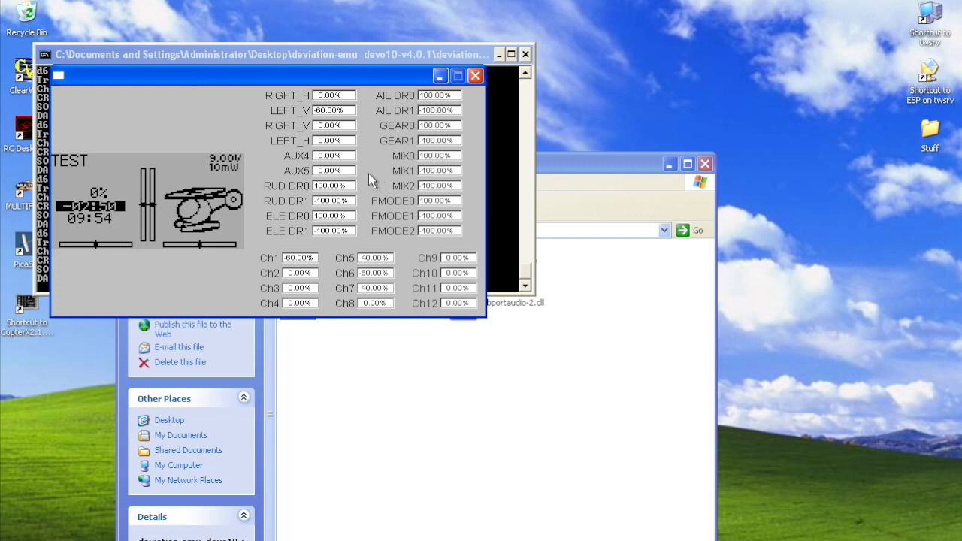
Move the left stick so that LEFT_V and LEFT_H are both at 100%
key(w)
key(w)
key(w)
key(w)
key(w)
key(w)
key(w)
key(w)
key(d)
key(d)
key(d)
key(d)
key(d)
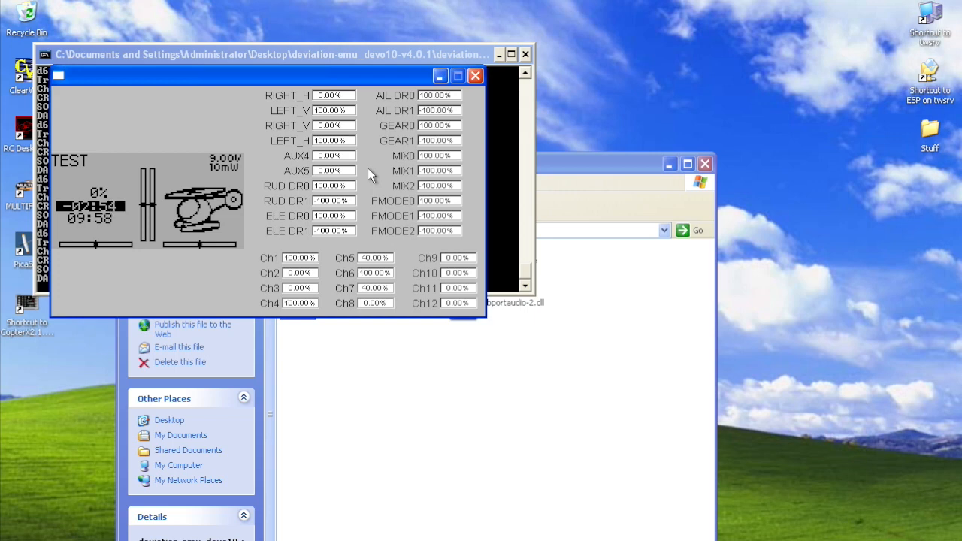
Move the right stick so that RIGHT_V and RIGHT_H are both at 100%
key(i)
key(i)
key(i)
key(i)
key(i)
key(l)
key(l)
key(l)
key(l)
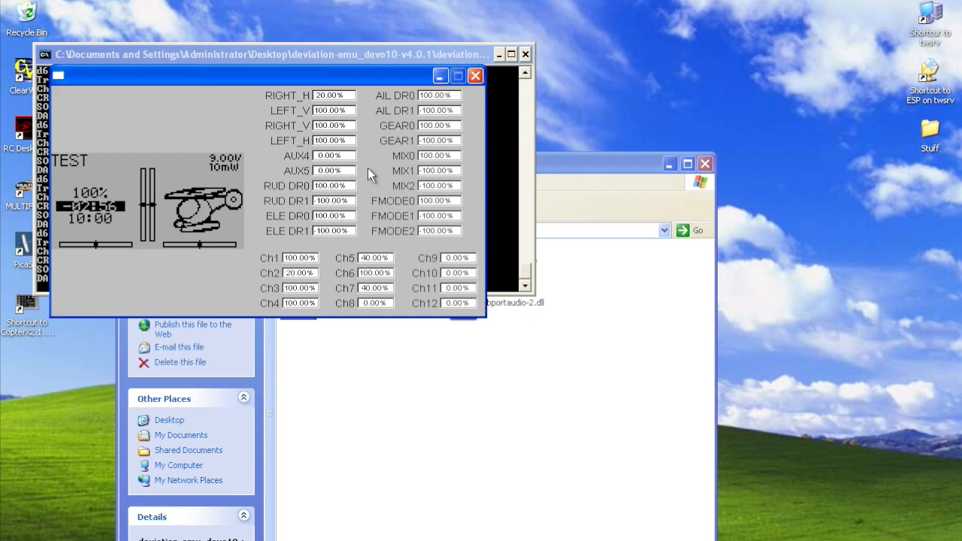
key(l)
Toggle the RUD DR switch between positions 0 and 1 to compare the Ch2, Ch3 and Ch4 outputs, ending at position 0
key(c)
key(c)
key(c)
key(c)
key(c)
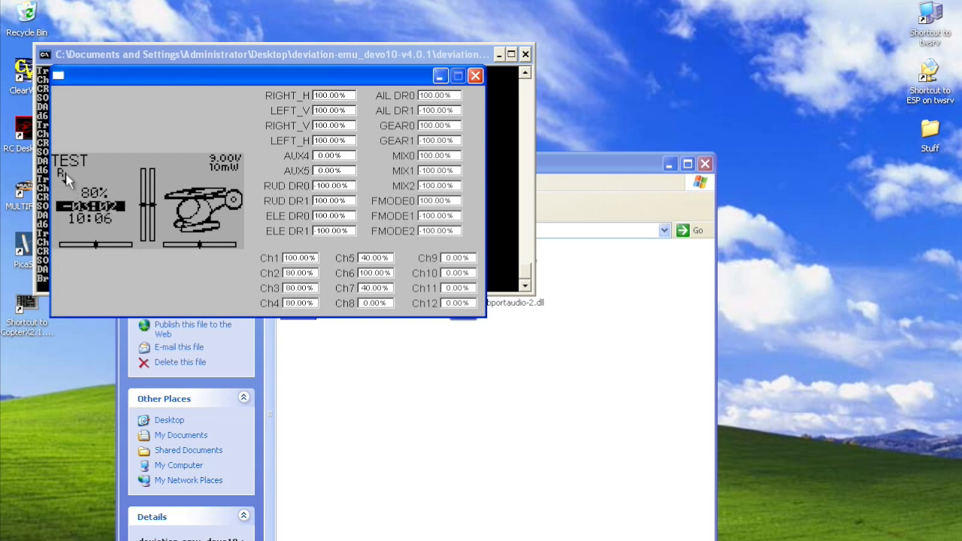
key(c)
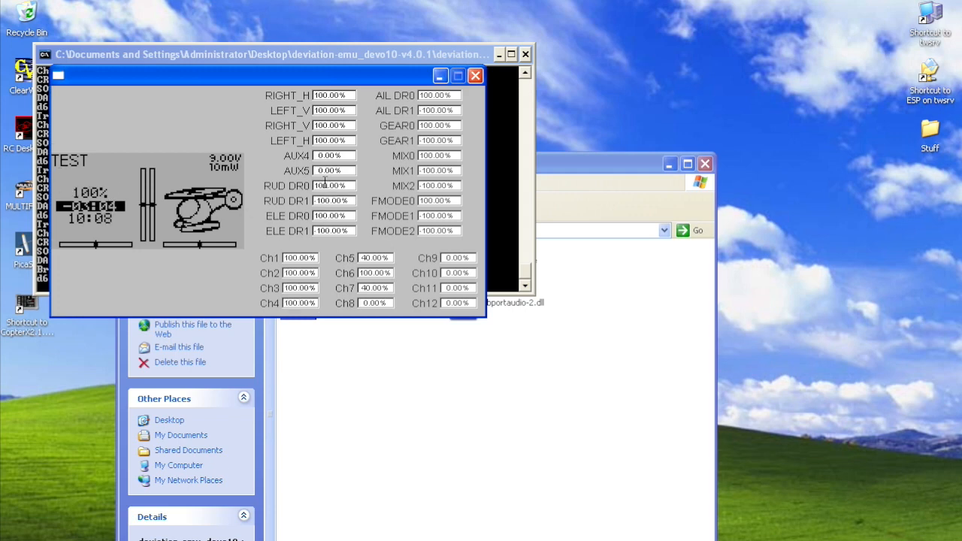
key(c)
key(c)
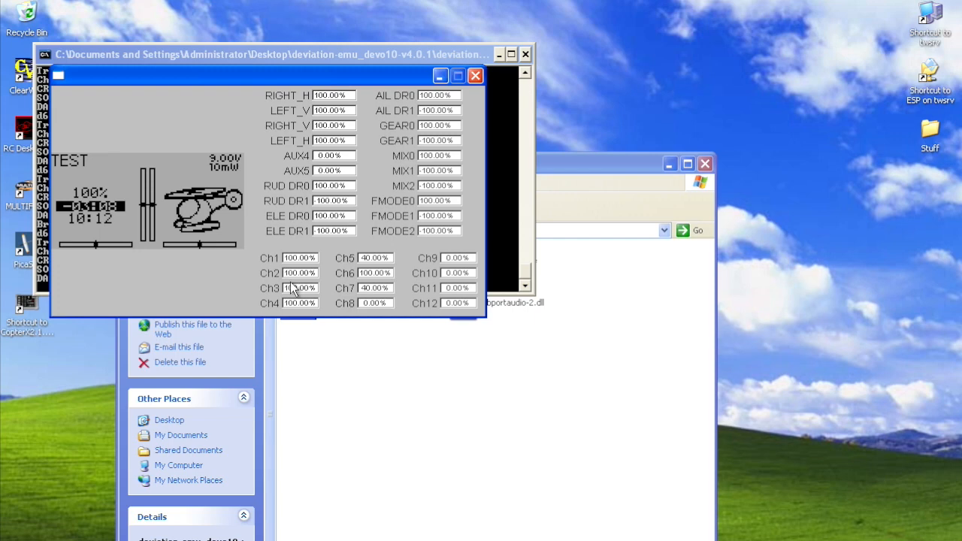
key(c)
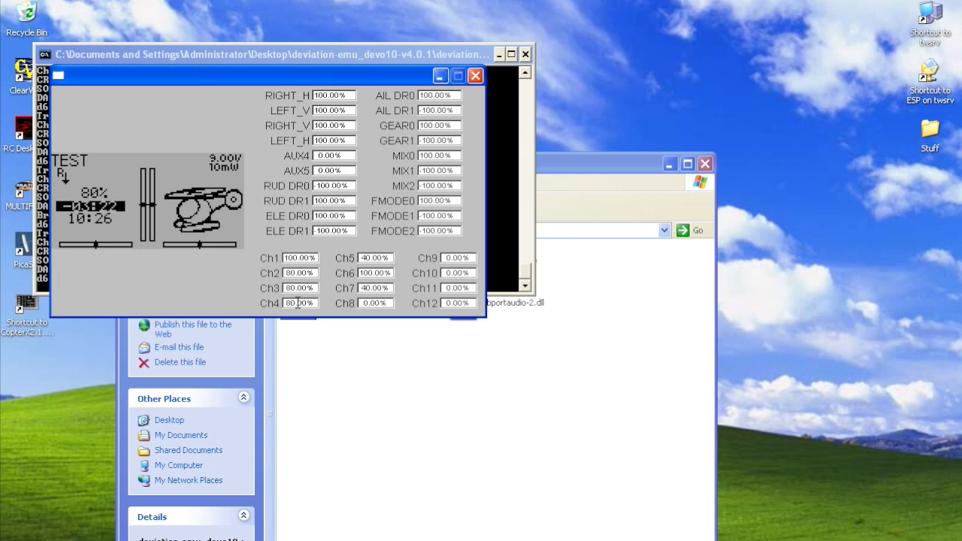
key(r)
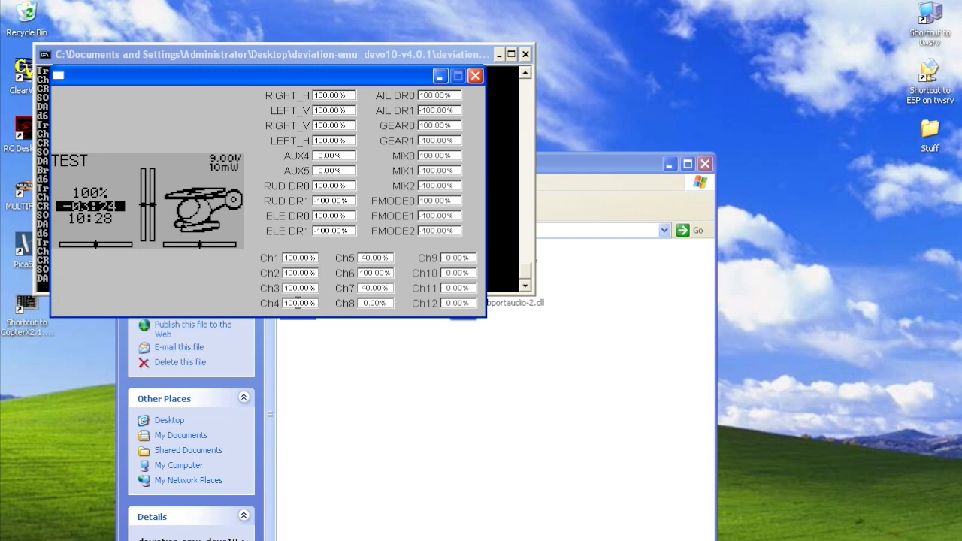
Cycle the MIX switch through its positions to check the Ch7 output, ending at MIX1
key(n)
key(n)
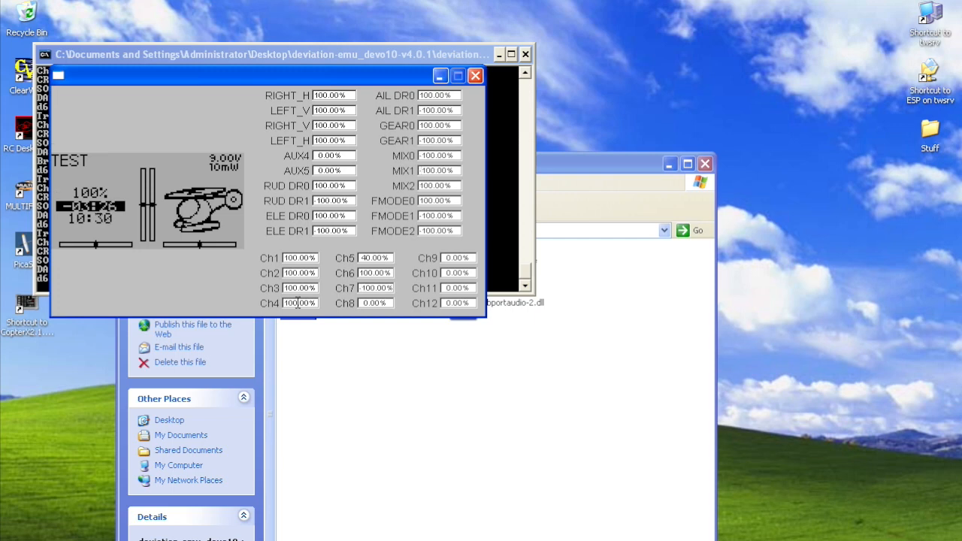
key(n)
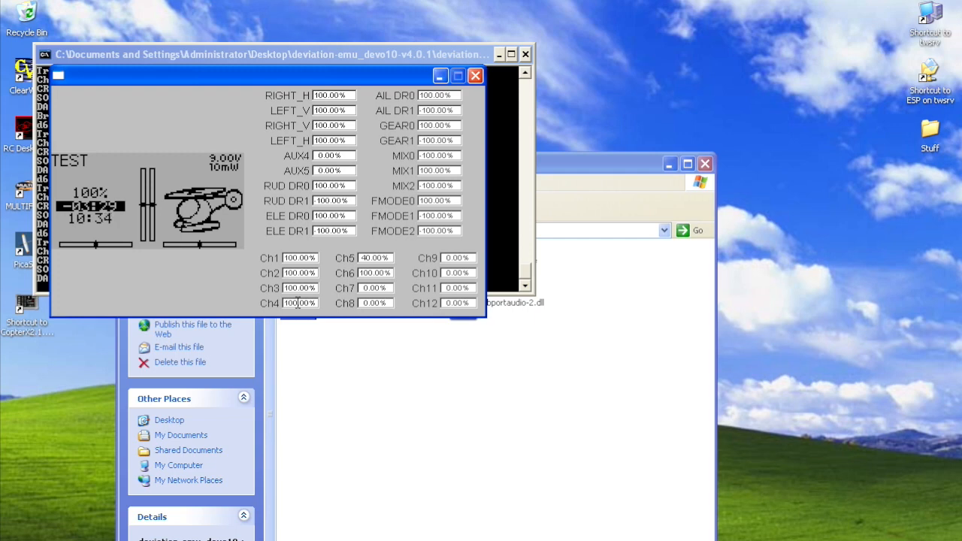
Toggle the GEAR switch between positions 0 and 1 to check its throttle hold effect on Ch1
key(b)
key(b)
key(b)
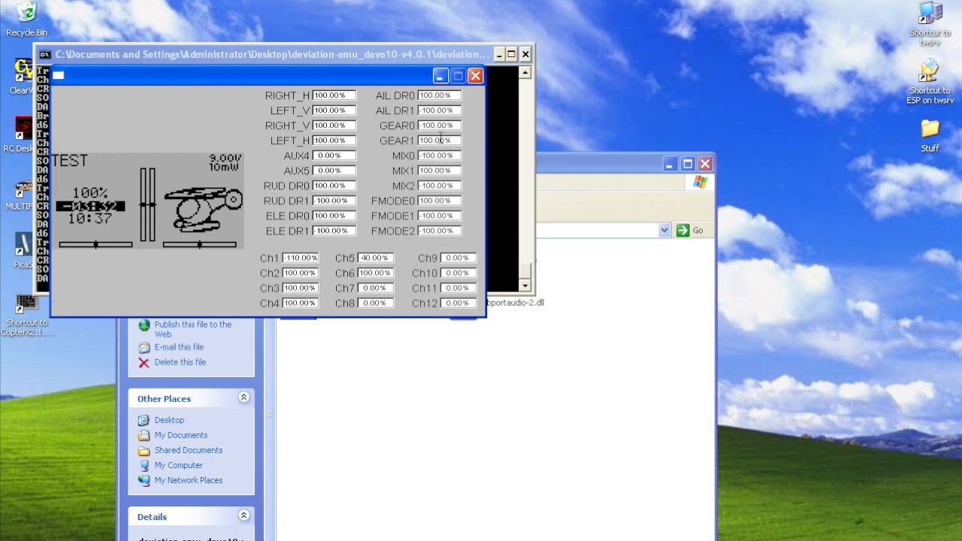
key(b)
key(b)
key(b)
key(b)
key(b)
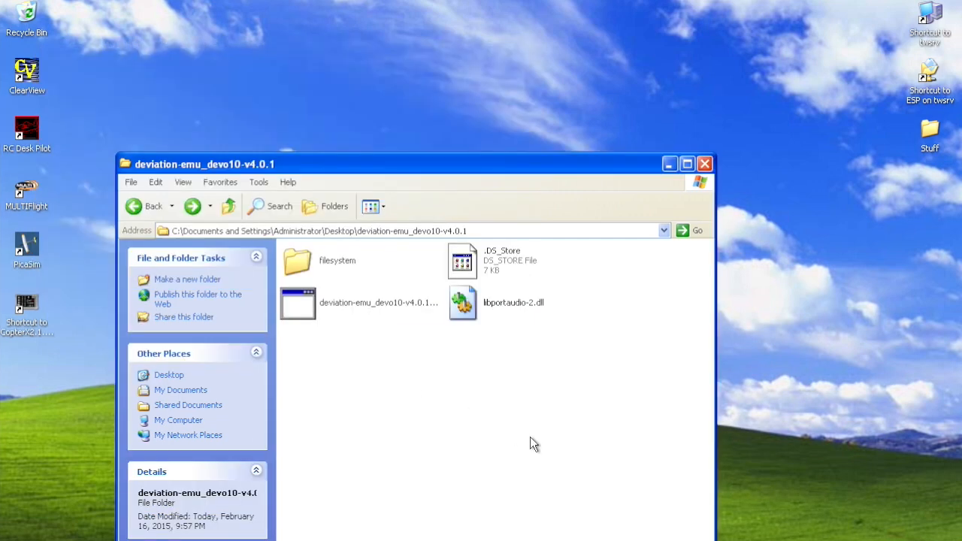
Open the devo10 models folder inside the emulator's filesystem folder and look through its model files
double_click(310, 264)
double_click(309, 261)
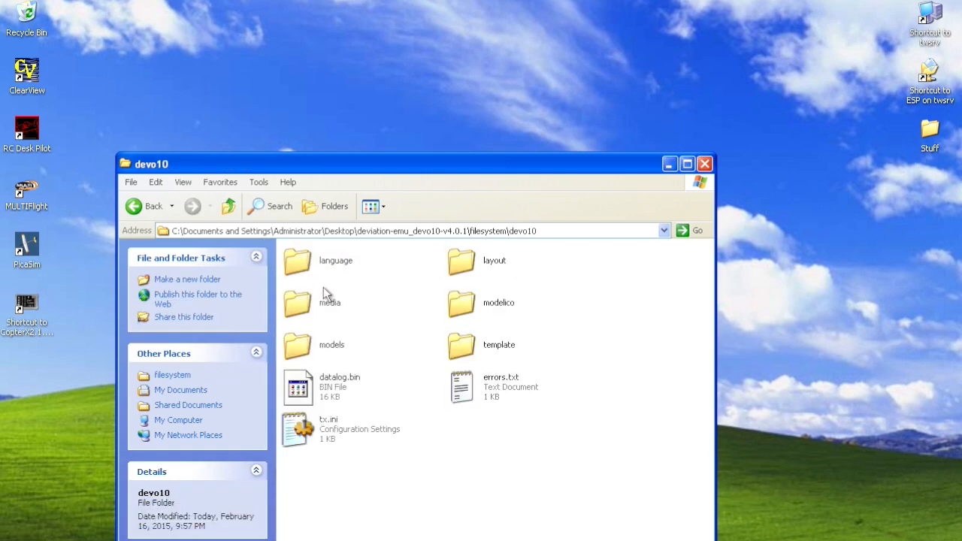
double_click(309, 344)
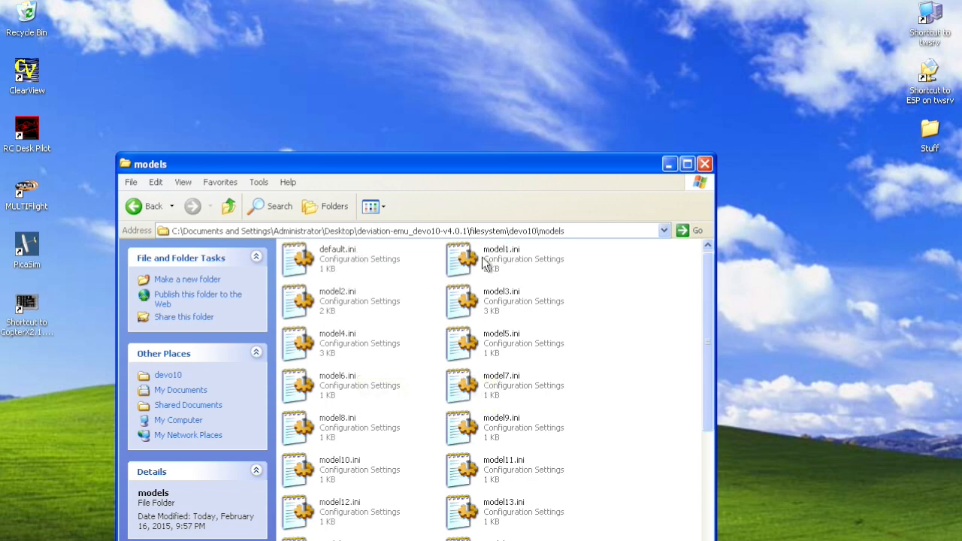
scroll(564, 391, down, 5)
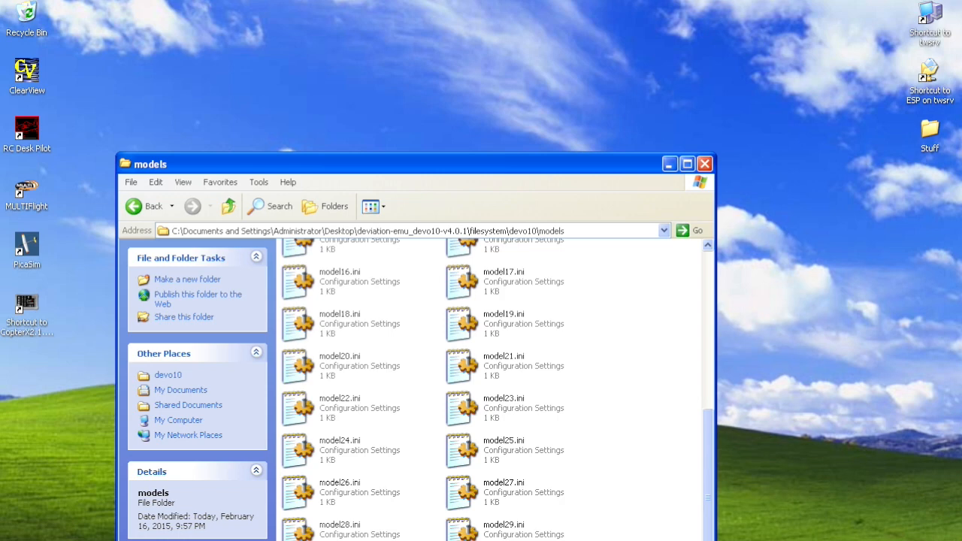
scroll(421, 457, up, 5)
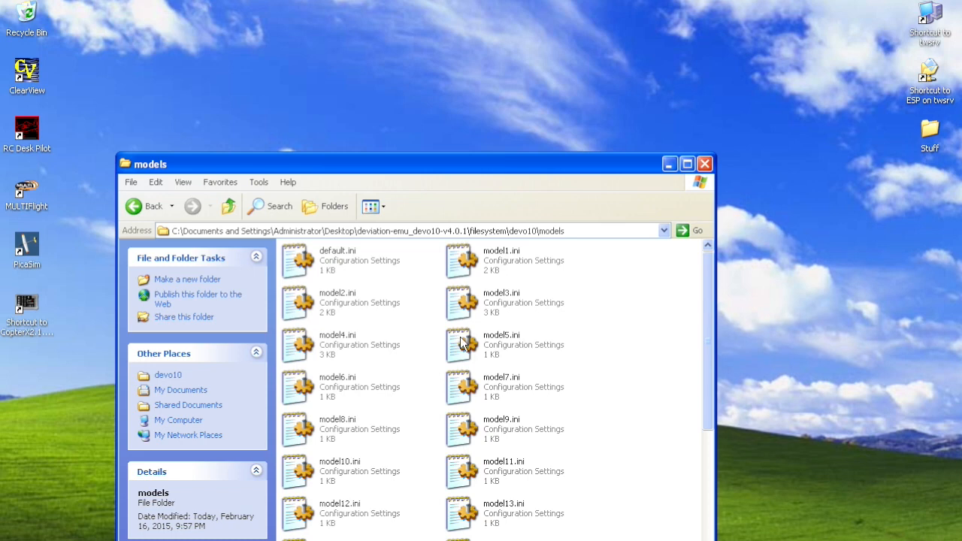
Open model4.ini in Notepad, review the TEST model's radio and channel settings, and close the file
double_click(299, 345)
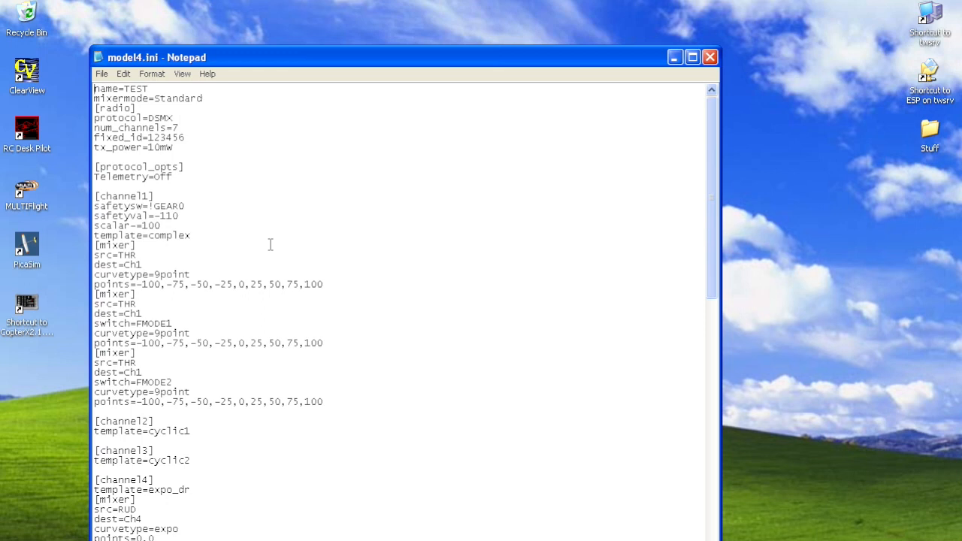
scroll(261, 406, down, 1)
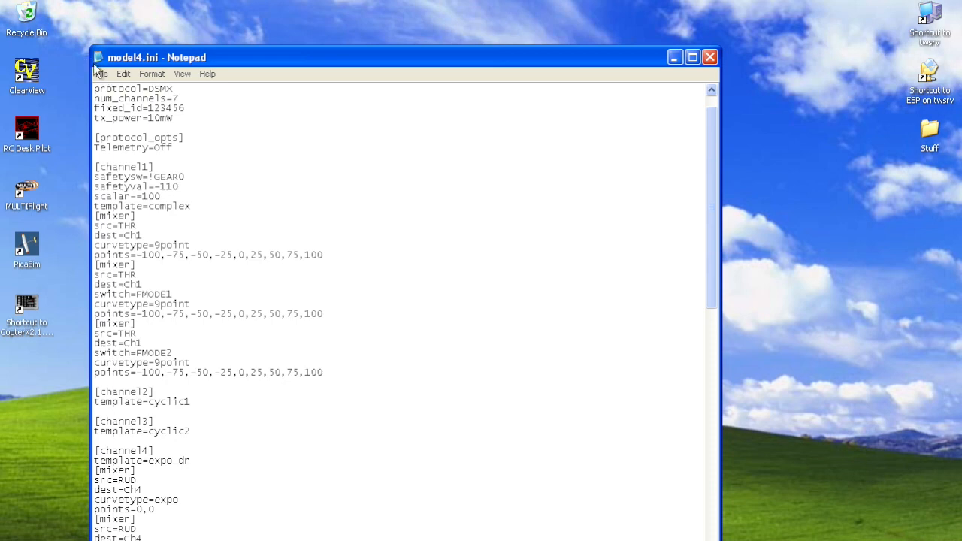
click(710, 58)
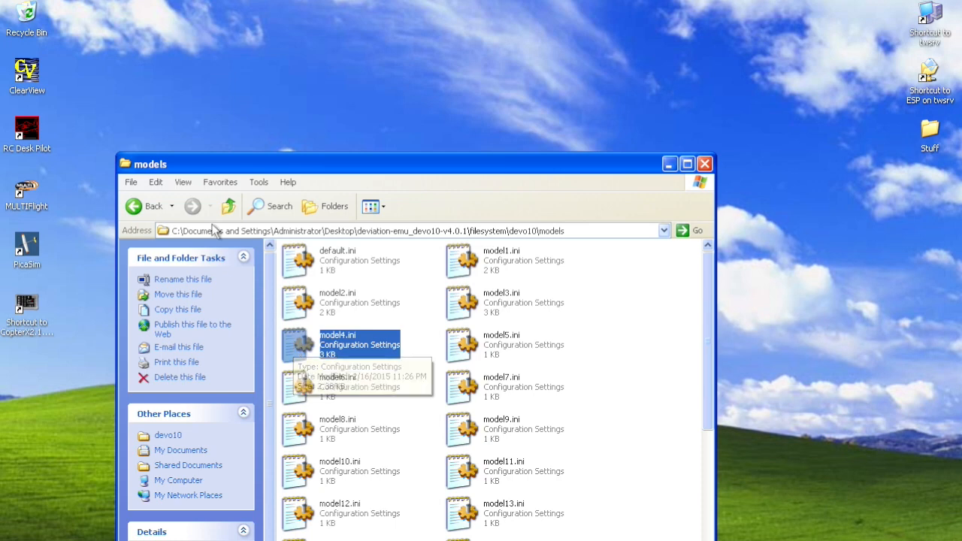
Go back up from the models folder to the filesystem folder
click(228, 206)
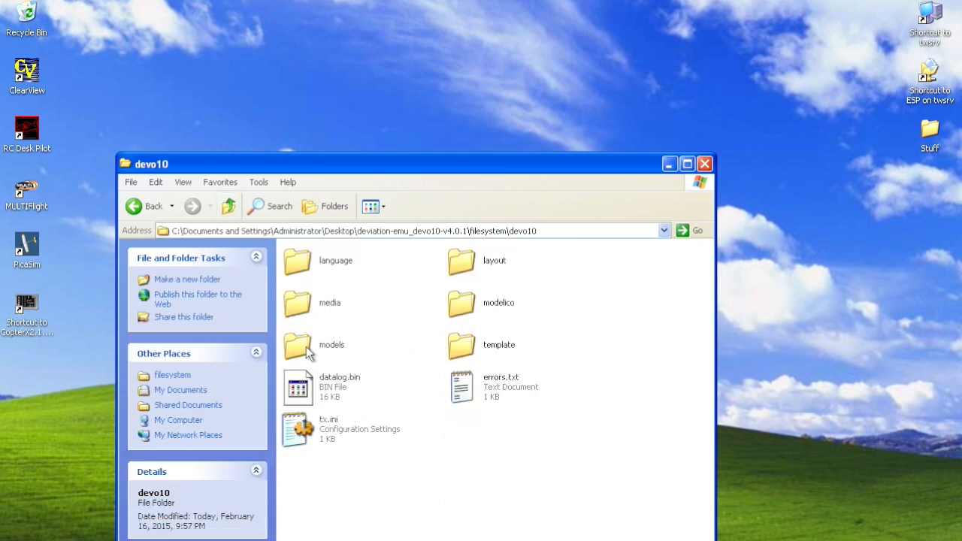
click(230, 207)
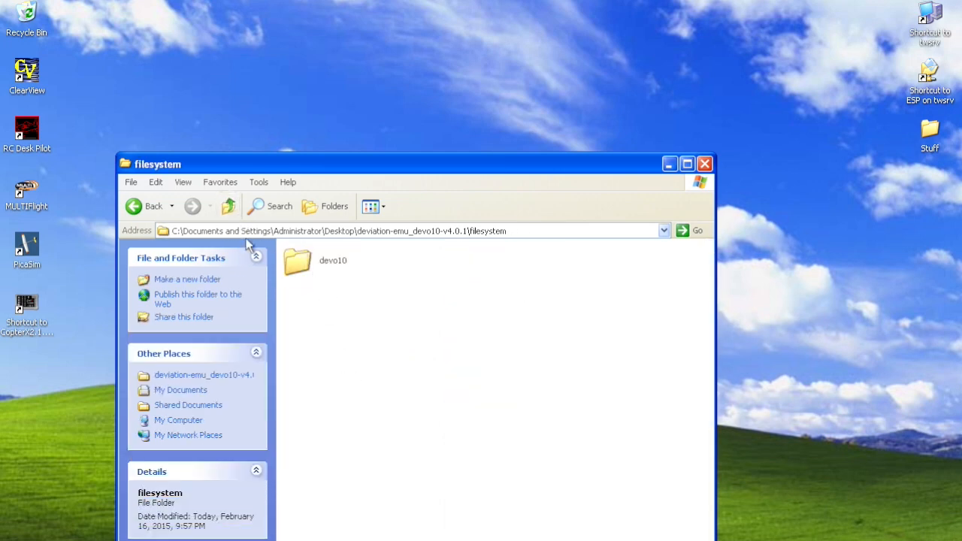